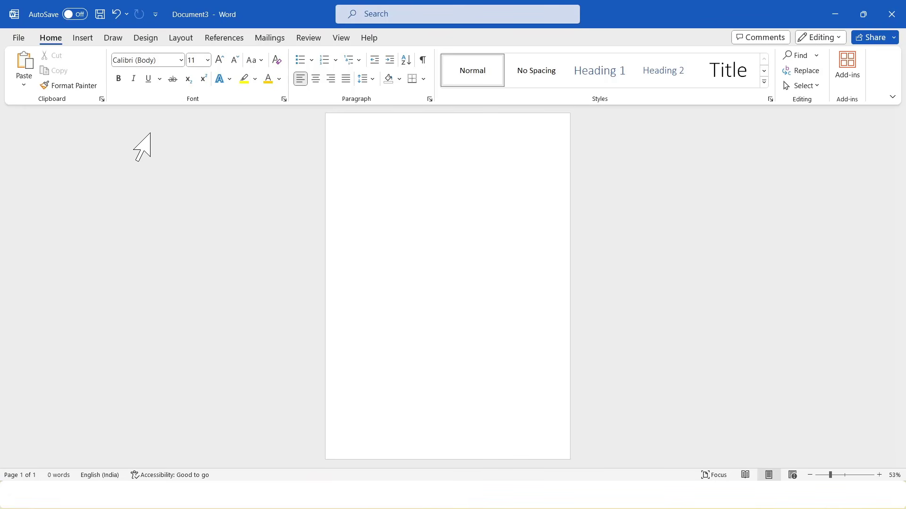
# Set the document's paper size to A4 (21 cm x 29.7 cm).
pyautogui.click(172, 40)
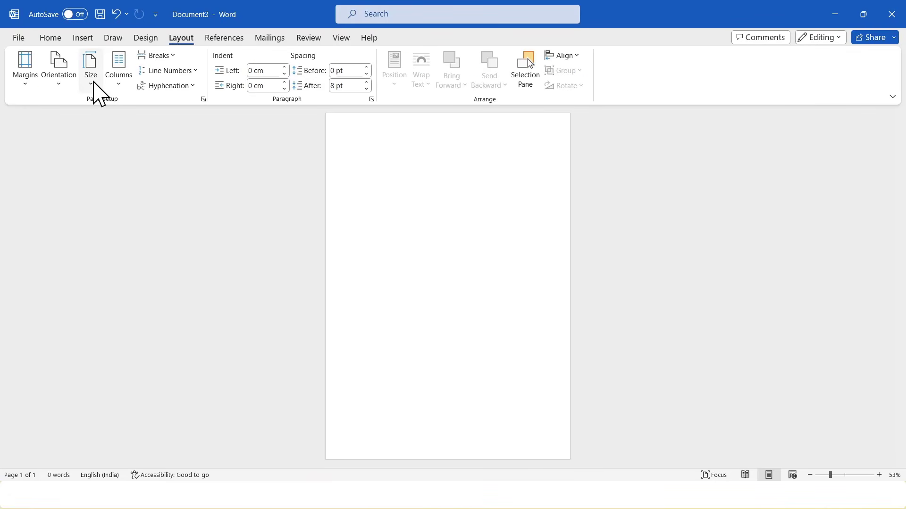
pyautogui.click(94, 82)
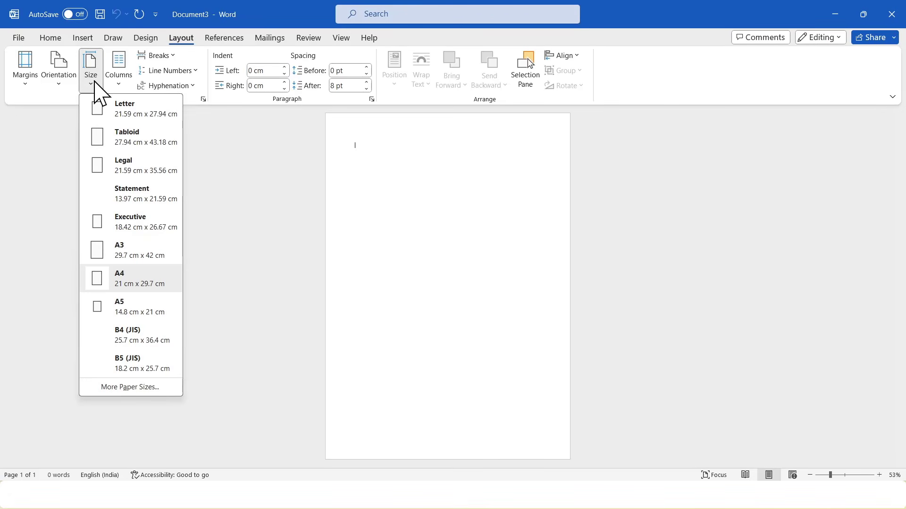
pyautogui.click(150, 285)
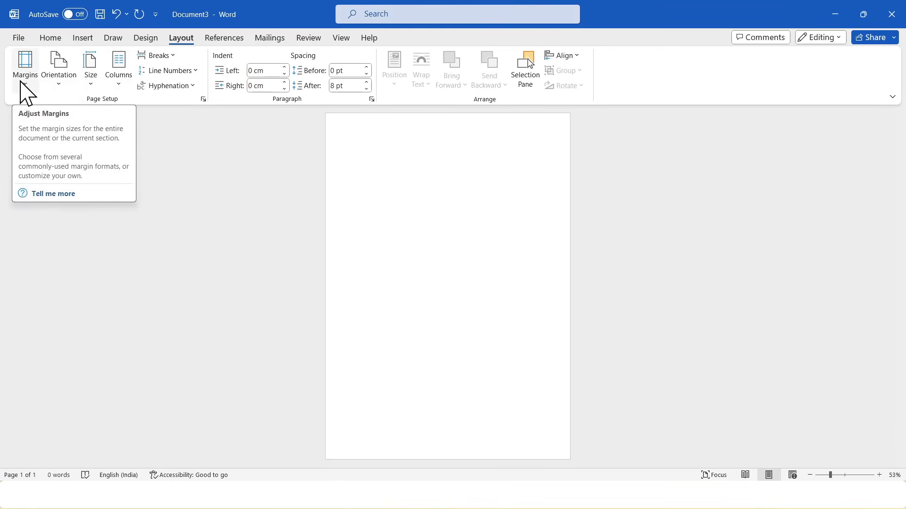
# Set a custom top page margin of 0.5 cm and copy that value for reuse.
pyautogui.click(23, 90)
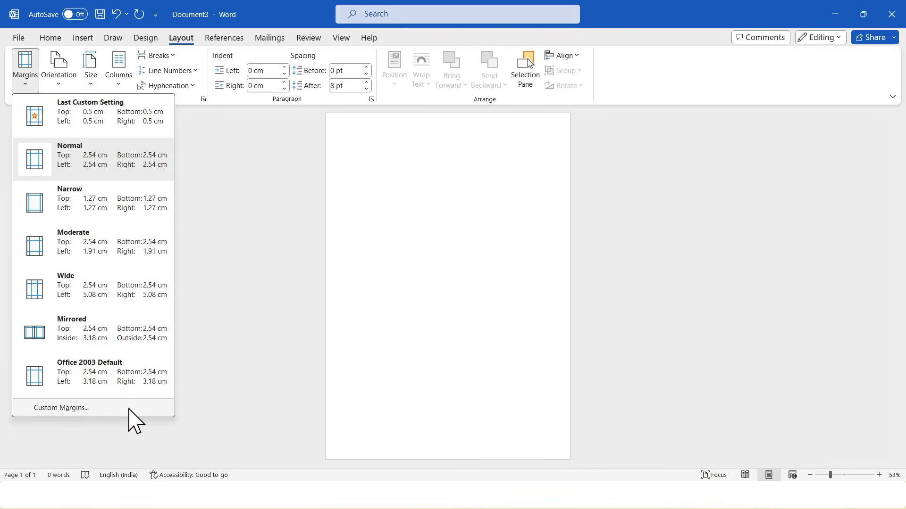
pyautogui.click(129, 409)
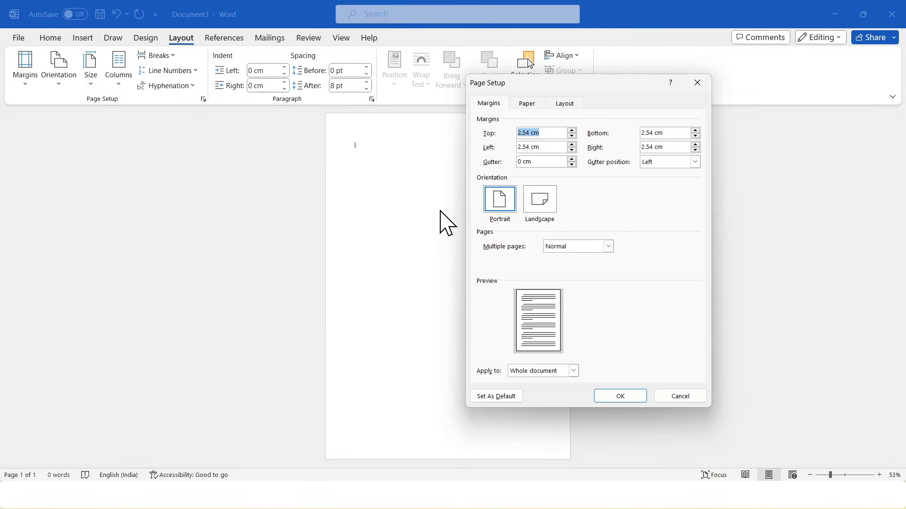
pyautogui.moveTo(554, 85); pyautogui.dragTo(419, 113)
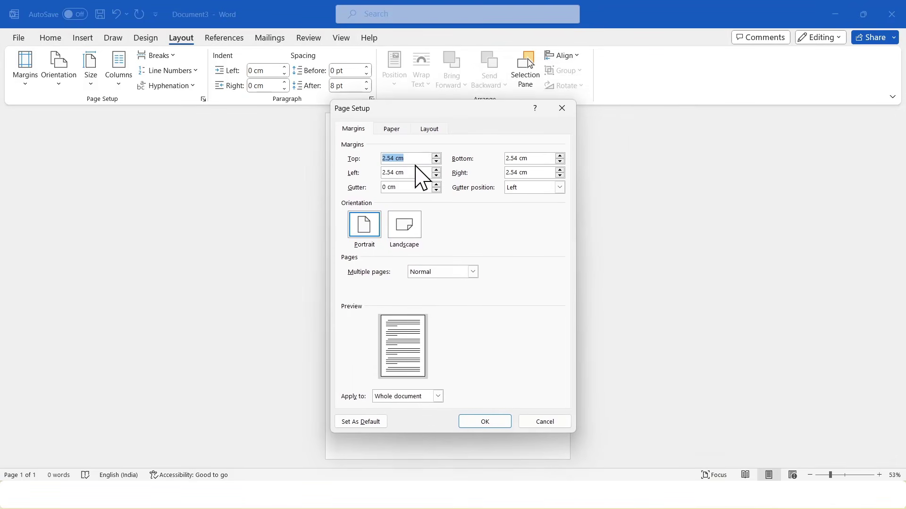
pyautogui.write('0')
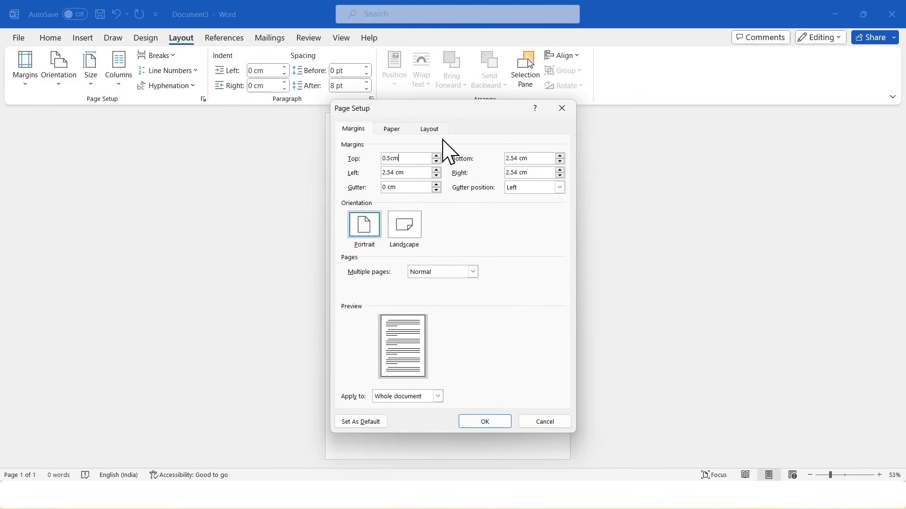
pyautogui.moveTo(410, 162); pyautogui.dragTo(381, 176)
pyautogui.rightClick(389, 159)
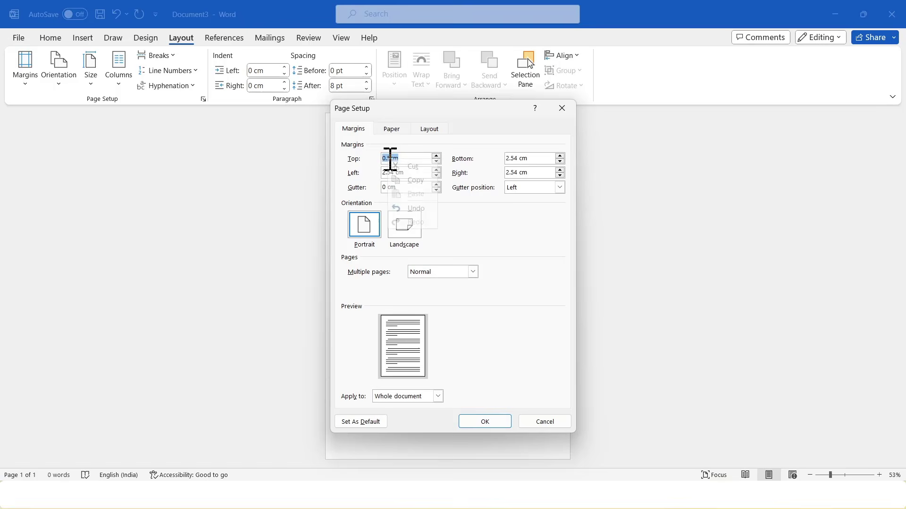
pyautogui.click(419, 182)
# Set the bottom, left and right margins to 0.5 cm using the copied value, and apply the page setup.
pyautogui.moveTo(534, 158); pyautogui.dragTo(497, 156)
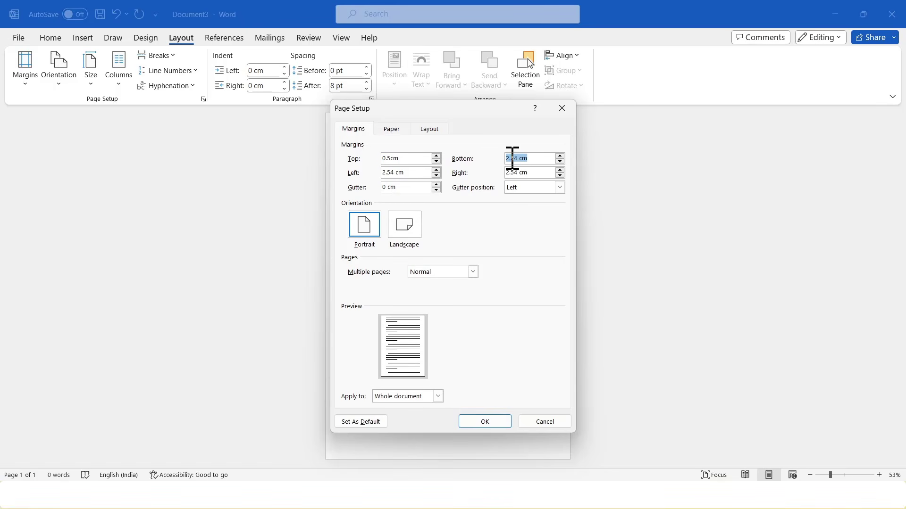
pyautogui.rightClick(510, 158)
pyautogui.click(530, 193)
pyautogui.moveTo(411, 173); pyautogui.dragTo(370, 172)
pyautogui.rightClick(398, 174)
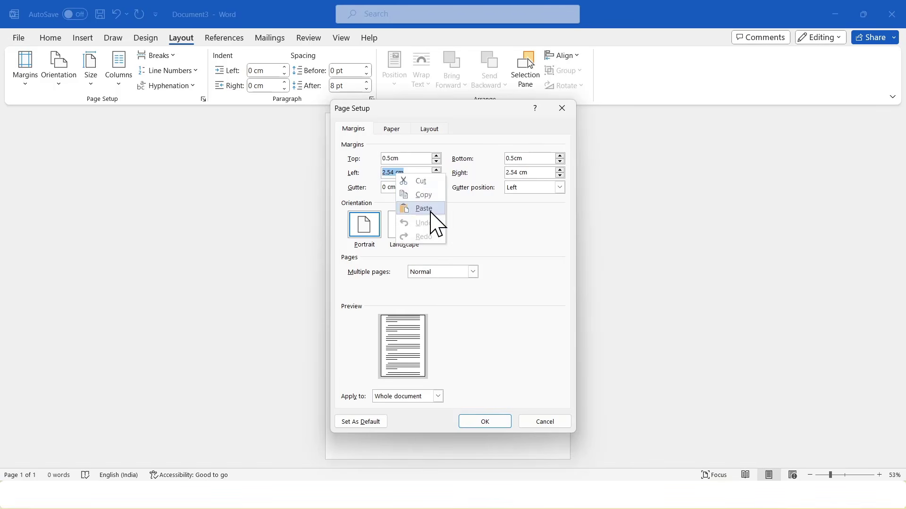
pyautogui.click(423, 208)
pyautogui.moveTo(532, 171); pyautogui.dragTo(485, 171)
pyautogui.rightClick(512, 173)
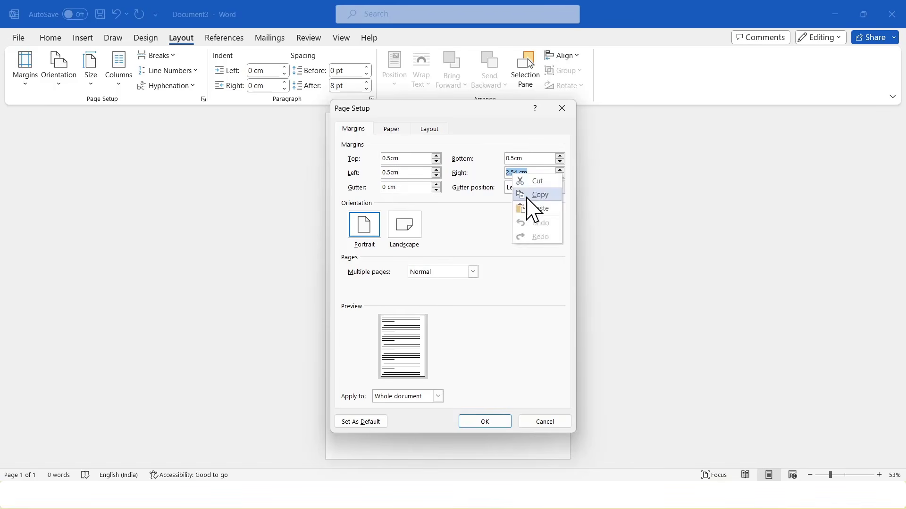
pyautogui.click(531, 207)
pyautogui.click(486, 421)
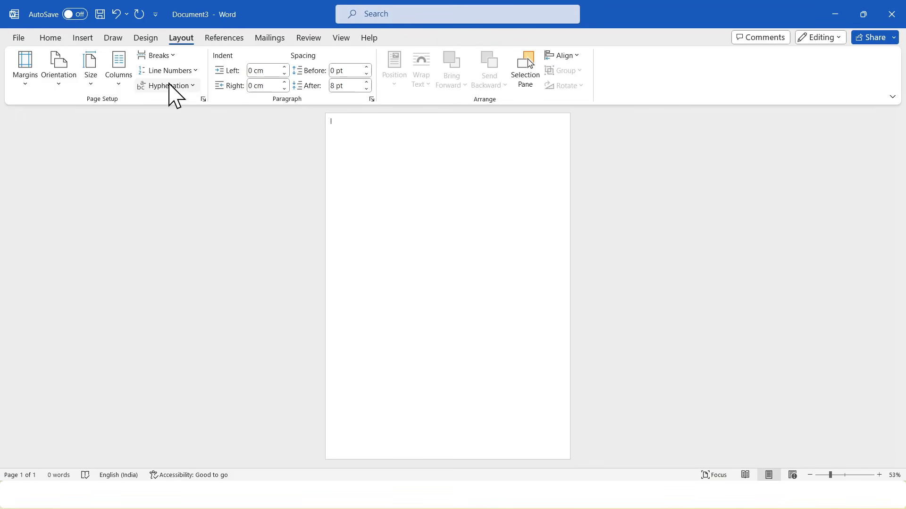
# Draw a rectangle over the page, about 29.6 cm high and 20.8 cm wide.
pyautogui.click(84, 38)
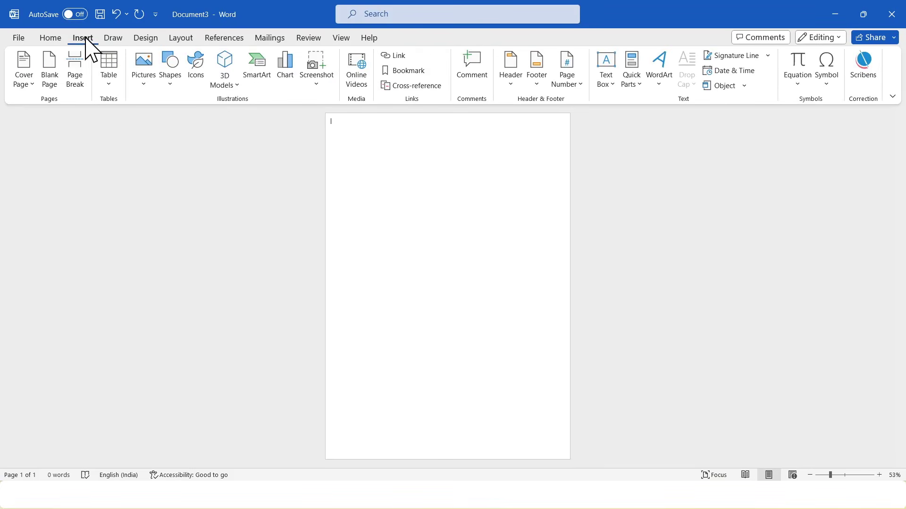
pyautogui.click(178, 88)
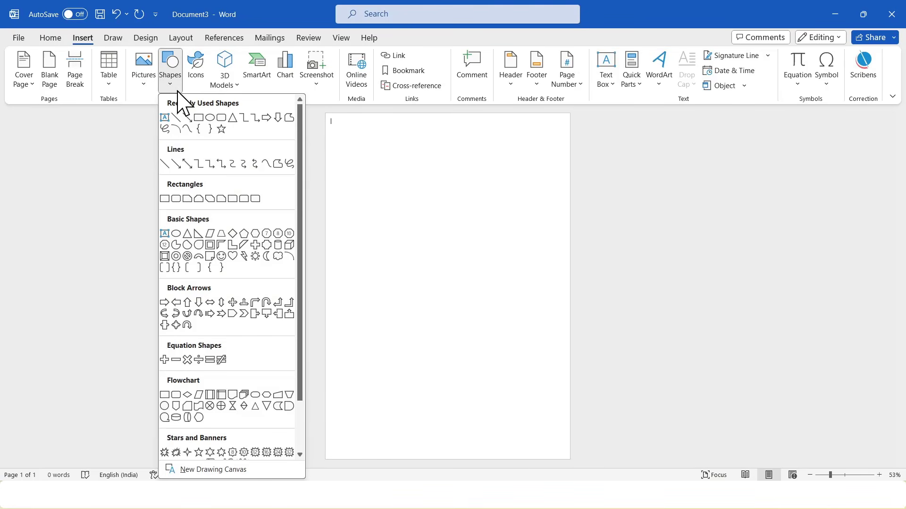
pyautogui.click(165, 199)
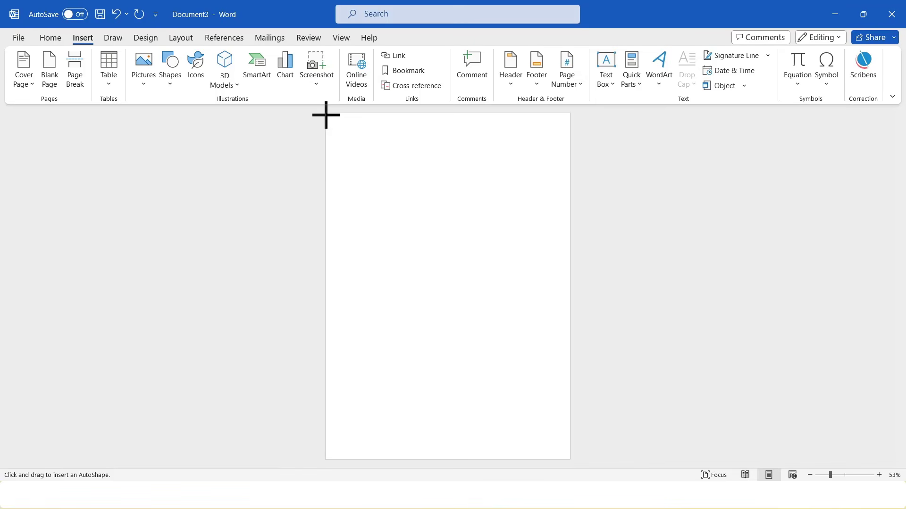
pyautogui.moveTo(325, 114); pyautogui.dragTo(569, 460)
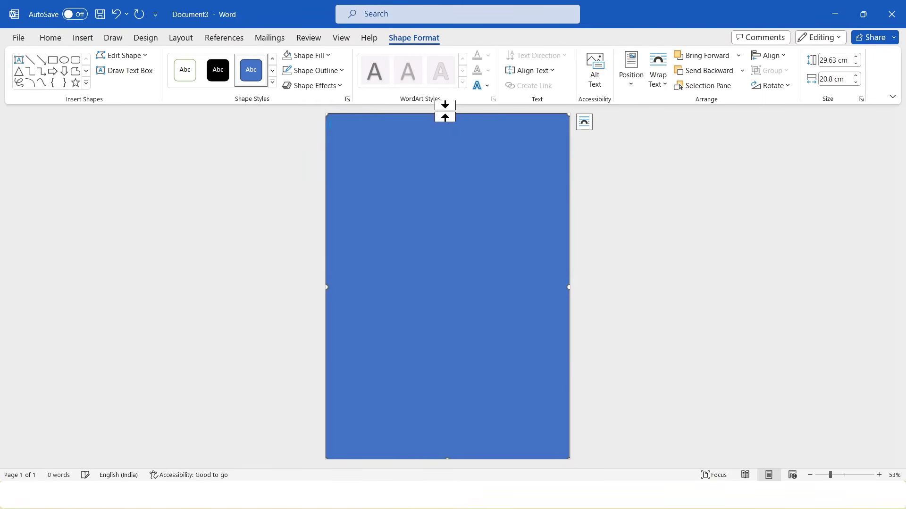
# Stretch the rectangle's top, left and right edges to cover the full page, about 29.9 cm high and 21.6 cm wide.
pyautogui.moveTo(450, 115); pyautogui.dragTo(449, 112)
pyautogui.moveTo(324, 287); pyautogui.dragTo(323, 288)
pyautogui.click(565, 286)
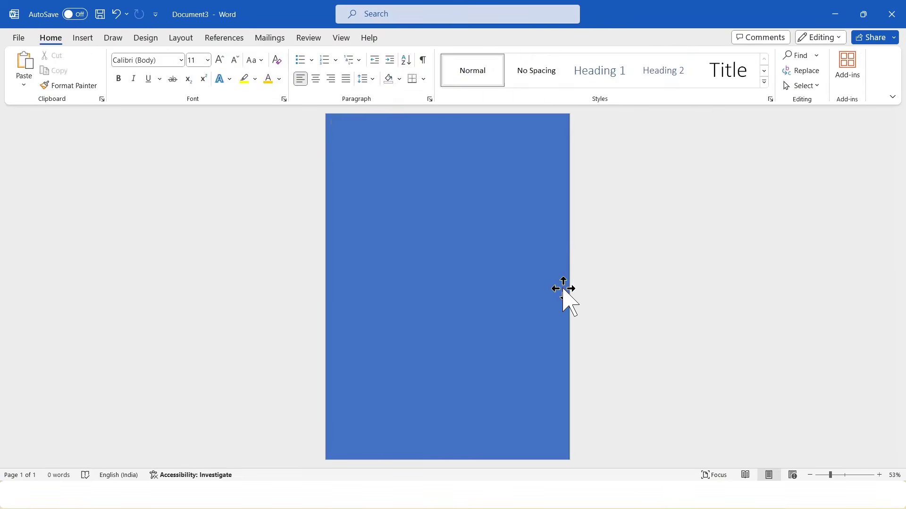
pyautogui.click(564, 289)
pyautogui.moveTo(570, 289); pyautogui.dragTo(574, 288)
pyautogui.click(655, 269)
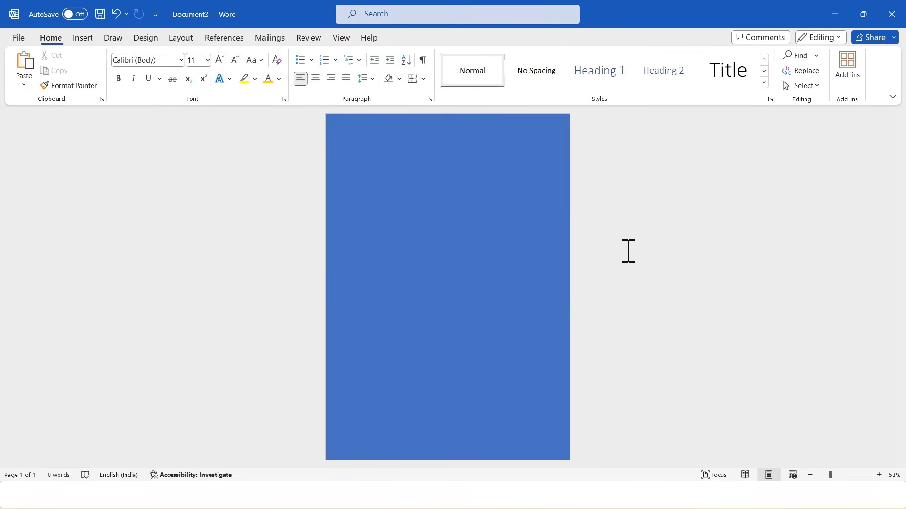
# Change the page-sized rectangle's fill from solid to a gradient fill in its shape formatting options.
pyautogui.click(515, 168)
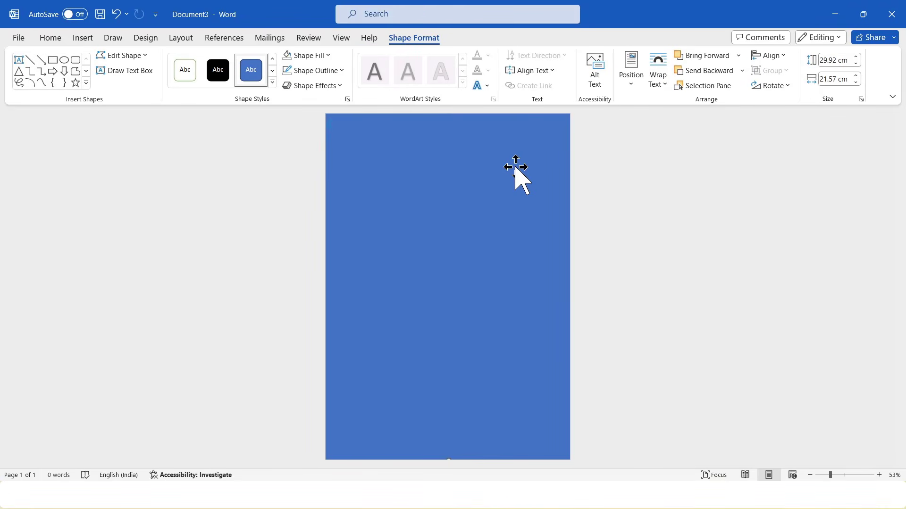
pyautogui.rightClick(515, 168)
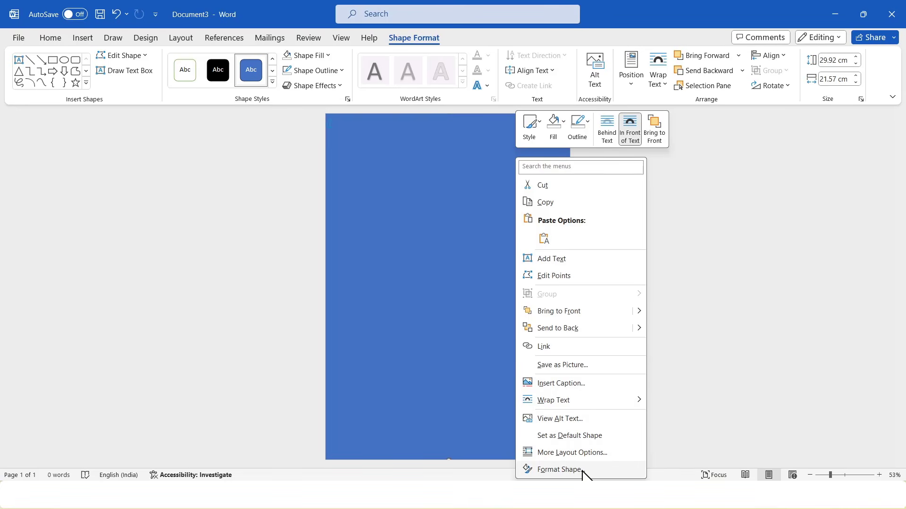
pyautogui.click(559, 470)
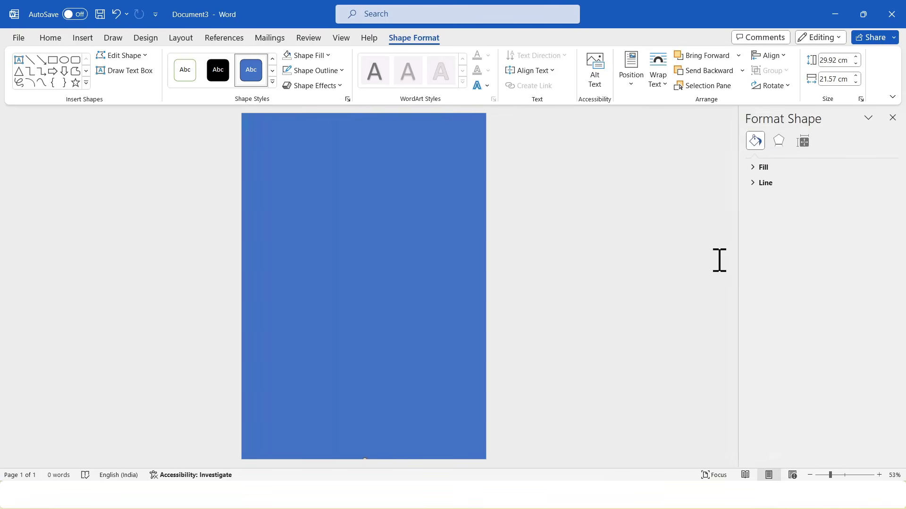
pyautogui.click(754, 168)
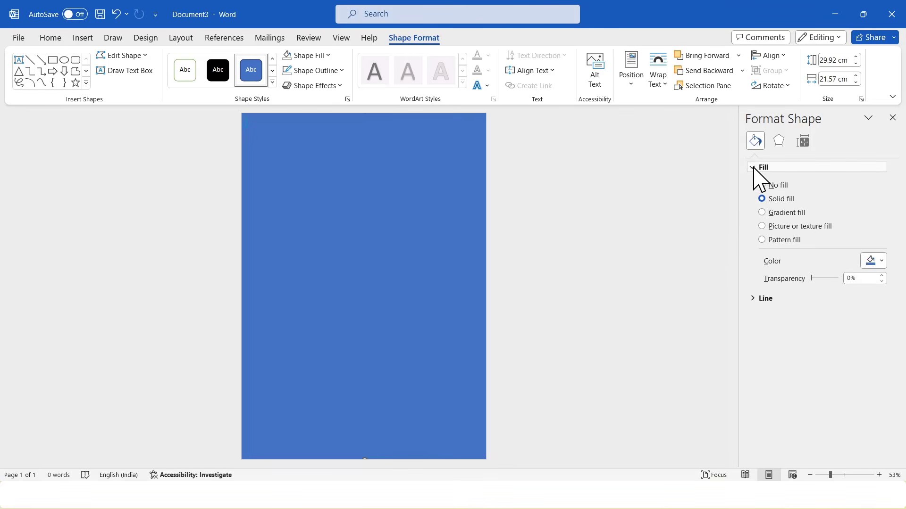
pyautogui.click(762, 213)
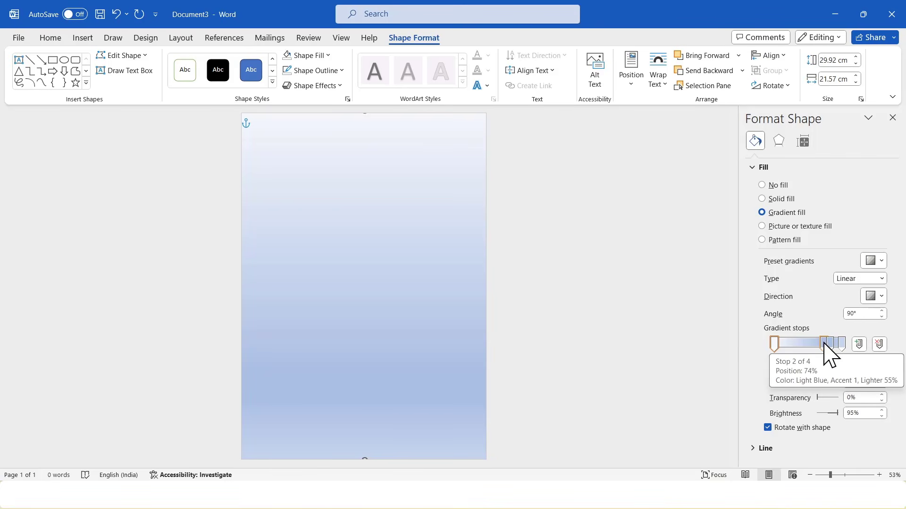
# Remove the two middle gradient stops so that only the first and last stops are left.
pyautogui.moveTo(825, 344); pyautogui.dragTo(809, 341)
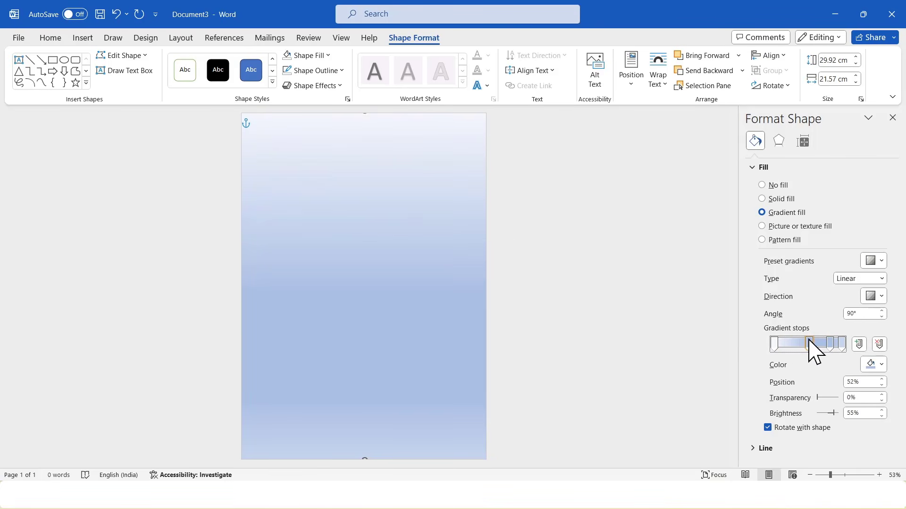
pyautogui.click(878, 345)
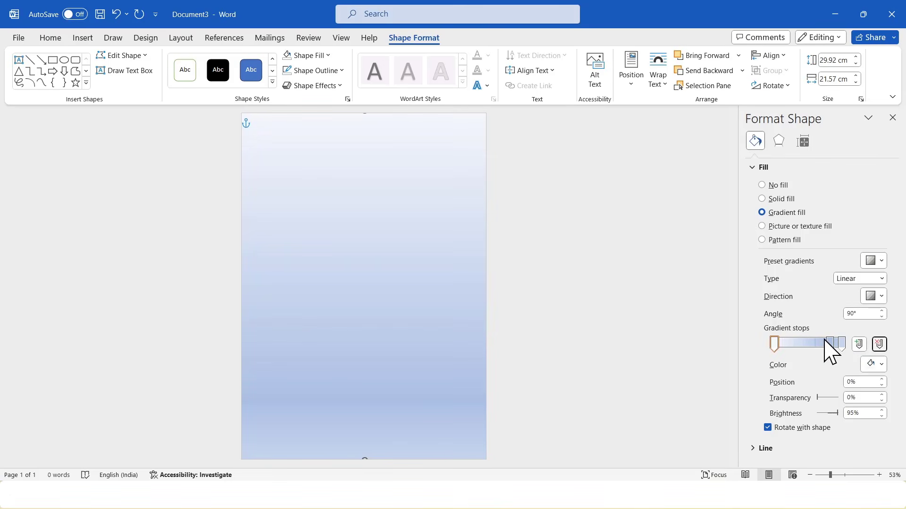
pyautogui.moveTo(830, 345); pyautogui.dragTo(815, 343)
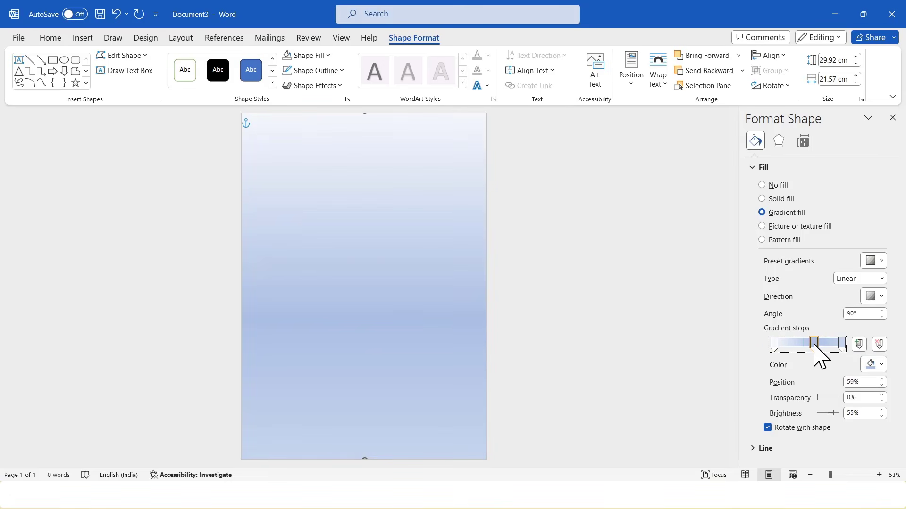
pyautogui.click(878, 343)
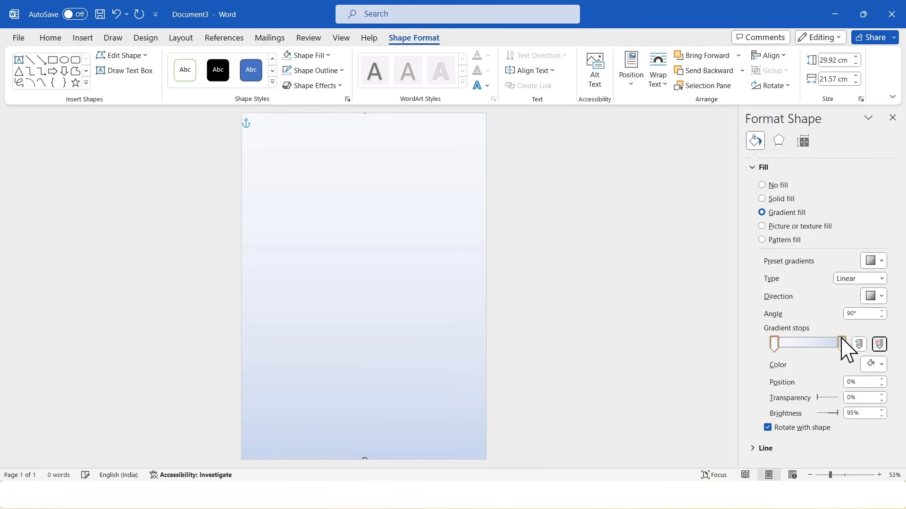
# Color the first gradient stop medium blue and the last stop dark blue from the recent colors, and close the shape formatting options.
pyautogui.click(775, 343)
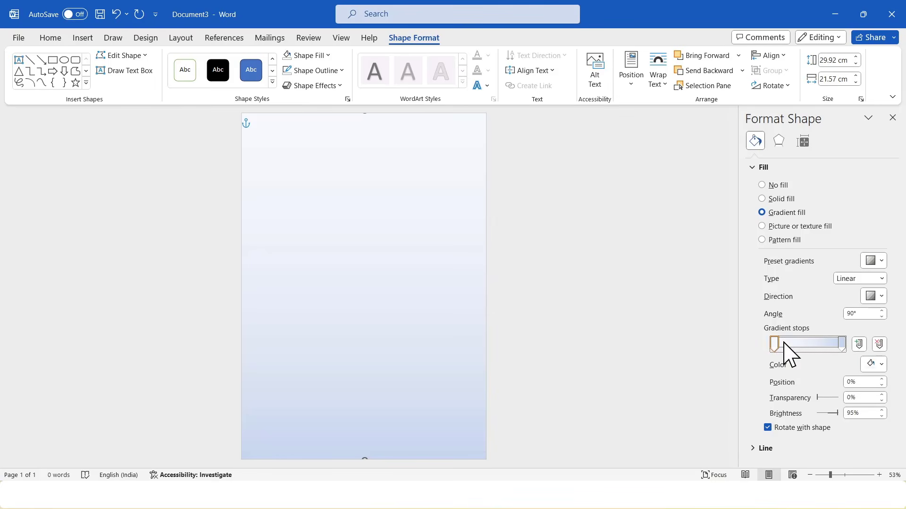
pyautogui.click(874, 364)
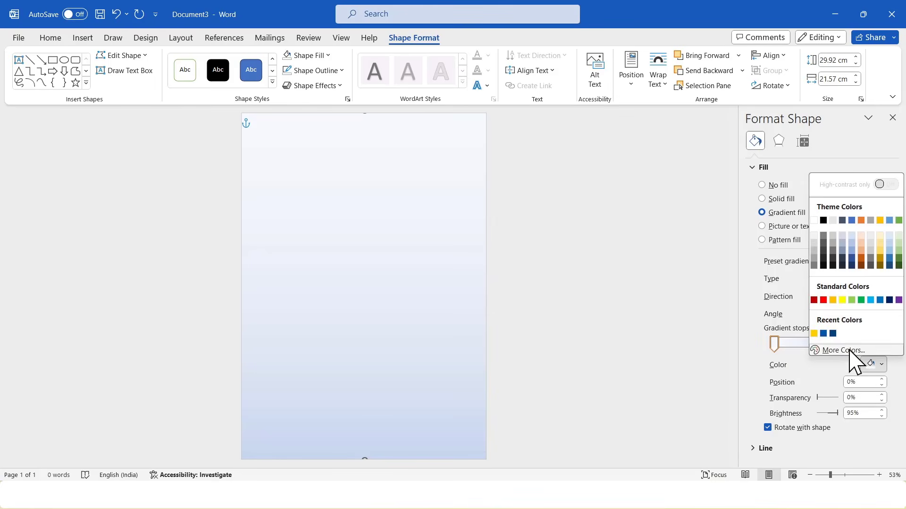
pyautogui.click(823, 334)
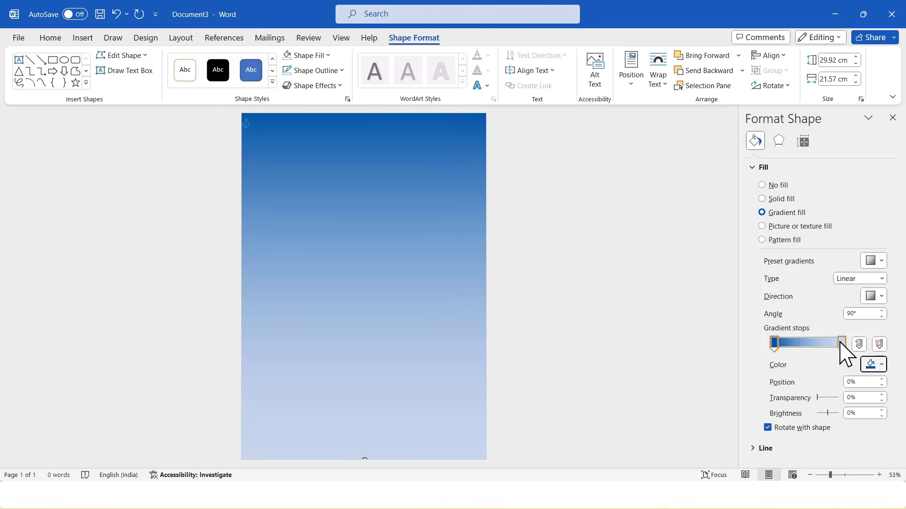
pyautogui.click(841, 344)
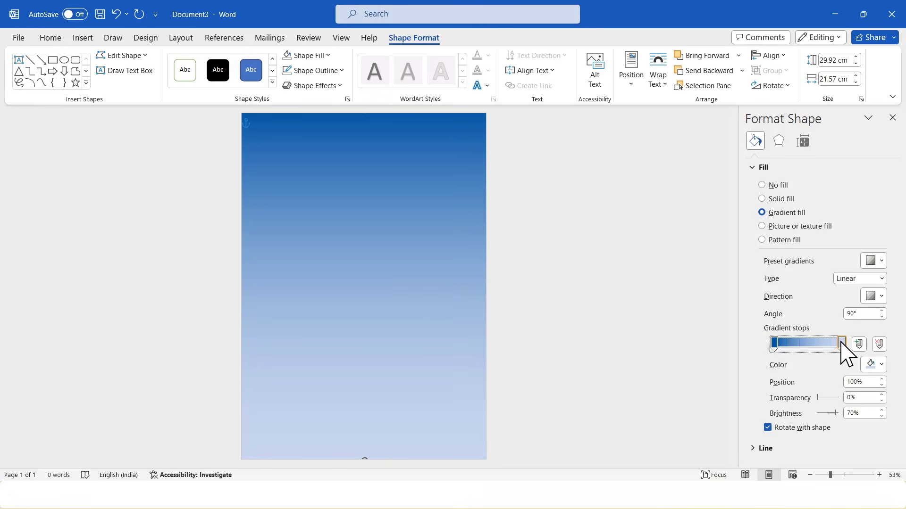
pyautogui.click(880, 364)
pyautogui.click(827, 333)
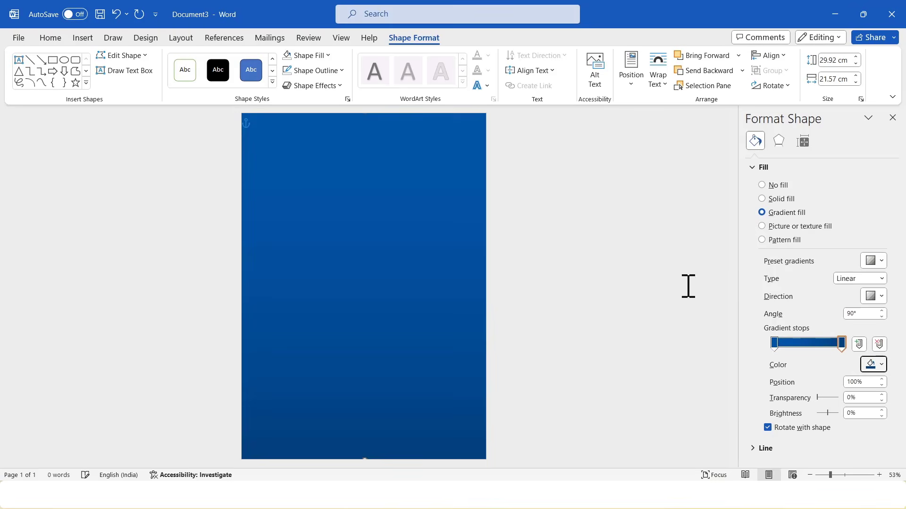
pyautogui.click(892, 118)
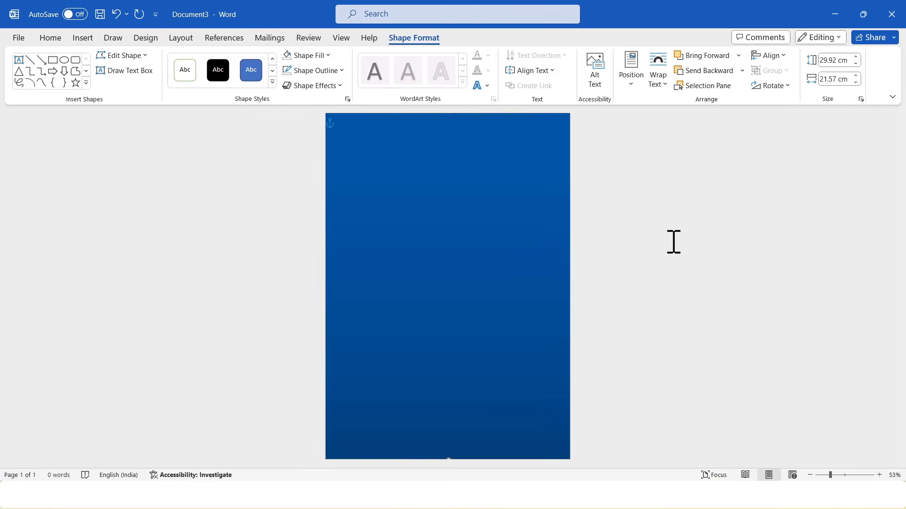
# Draw a rectangle reaching the right edge of the page's upper half, about 7.3 cm high and 13.6 cm wide.
pyautogui.click(85, 38)
pyautogui.click(170, 80)
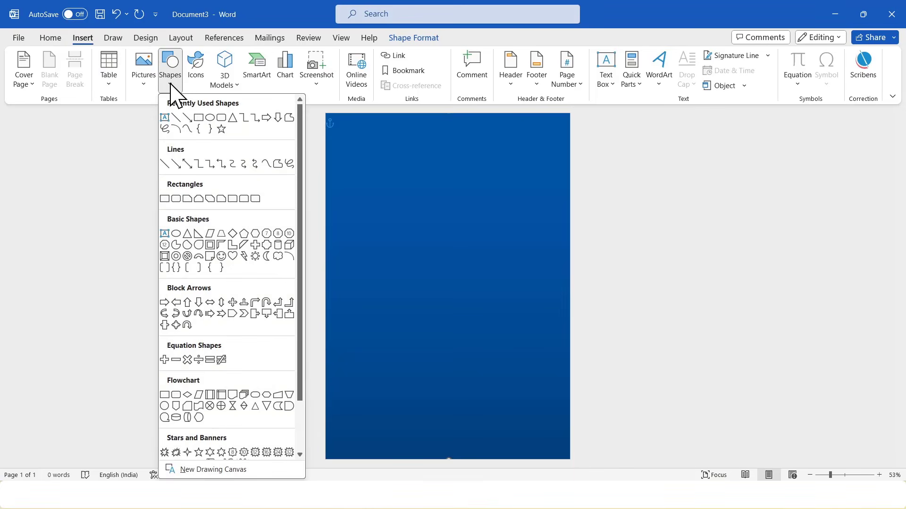
pyautogui.click(198, 119)
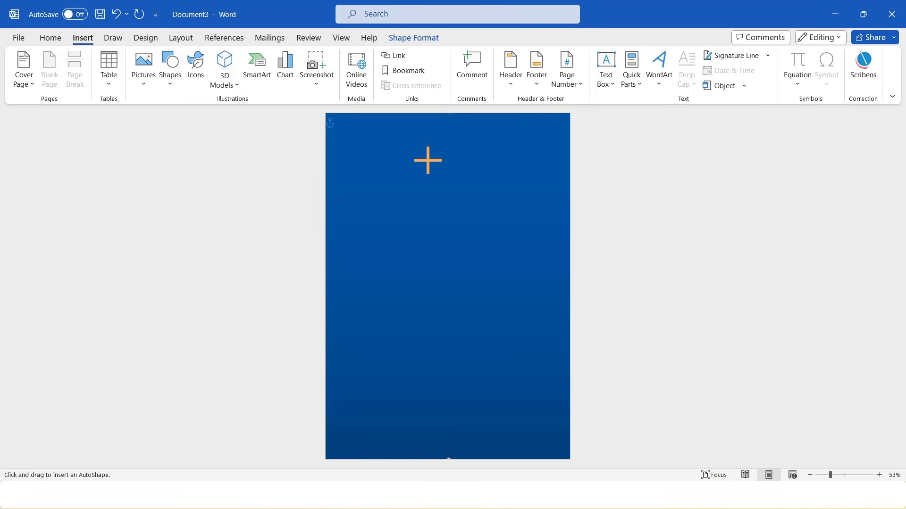
pyautogui.moveTo(424, 160); pyautogui.dragTo(571, 246)
pyautogui.moveTo(424, 201); pyautogui.dragTo(411, 202)
# Give the new rectangle the recent yellow fill and no outline, extending its left edge to about 14.5 cm wide.
pyautogui.click(287, 56)
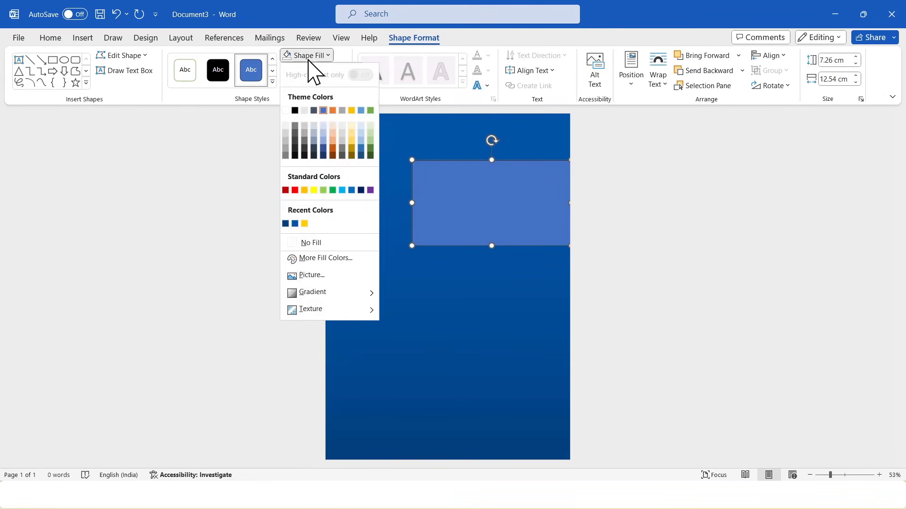
pyautogui.click(304, 224)
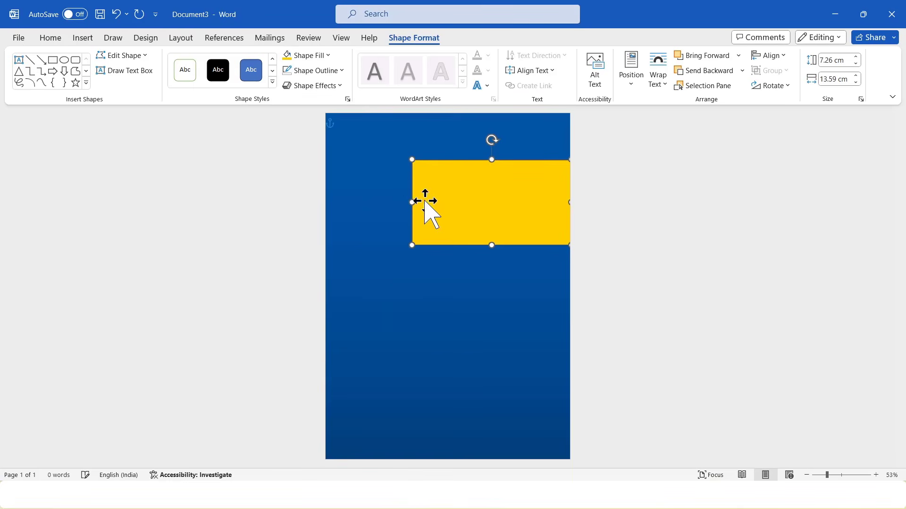
pyautogui.moveTo(412, 202); pyautogui.dragTo(402, 202)
pyautogui.click(333, 71)
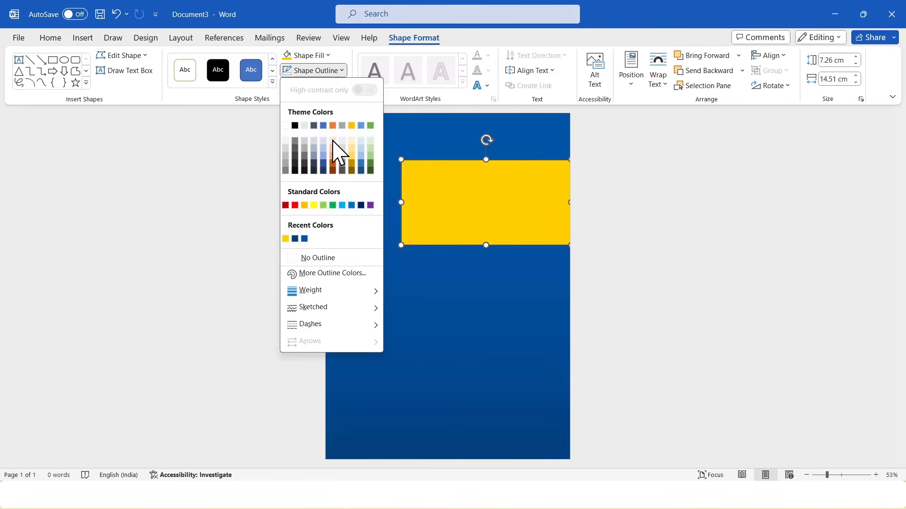
pyautogui.click(317, 258)
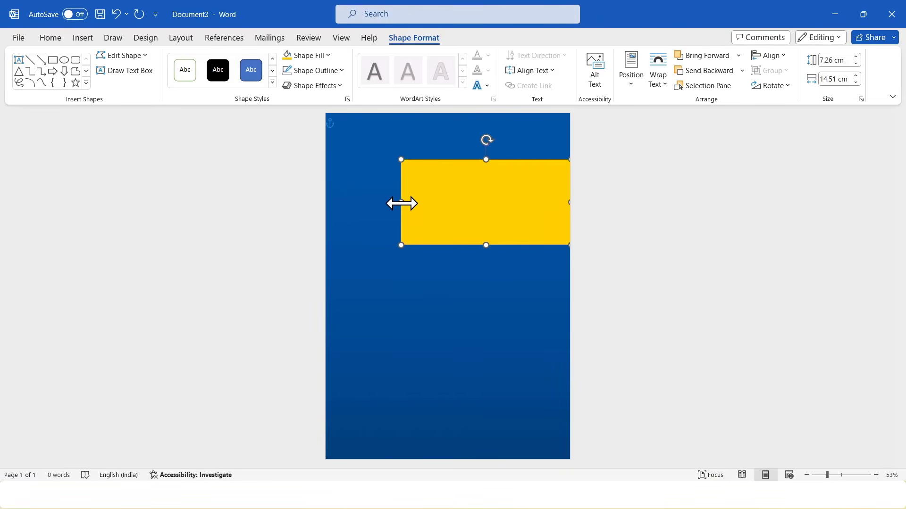
# Resize the yellow rectangle to about 14.1 cm wide and 7.9 cm high.
pyautogui.moveTo(404, 203); pyautogui.dragTo(406, 203)
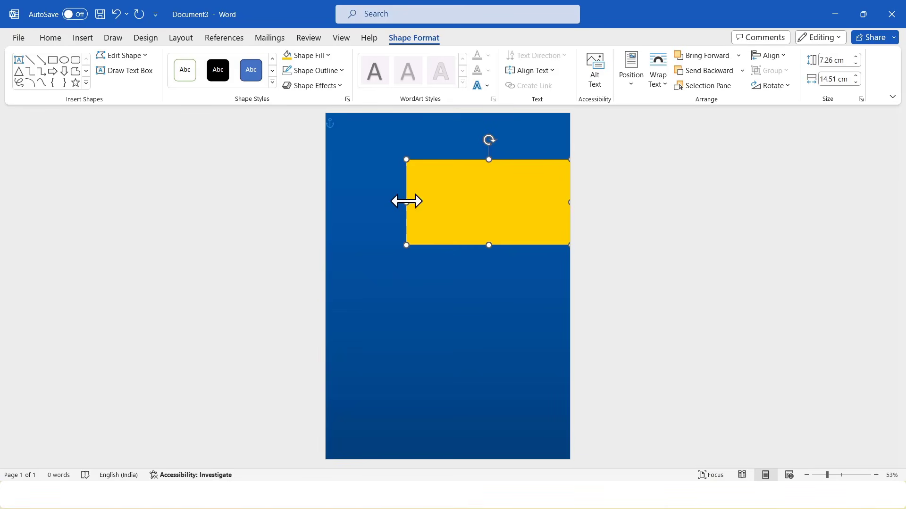
pyautogui.click(630, 253)
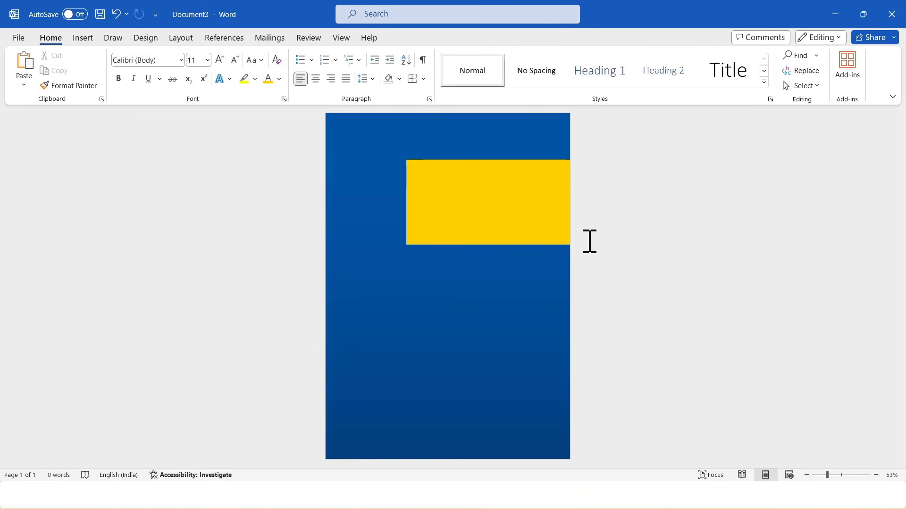
pyautogui.click(485, 202)
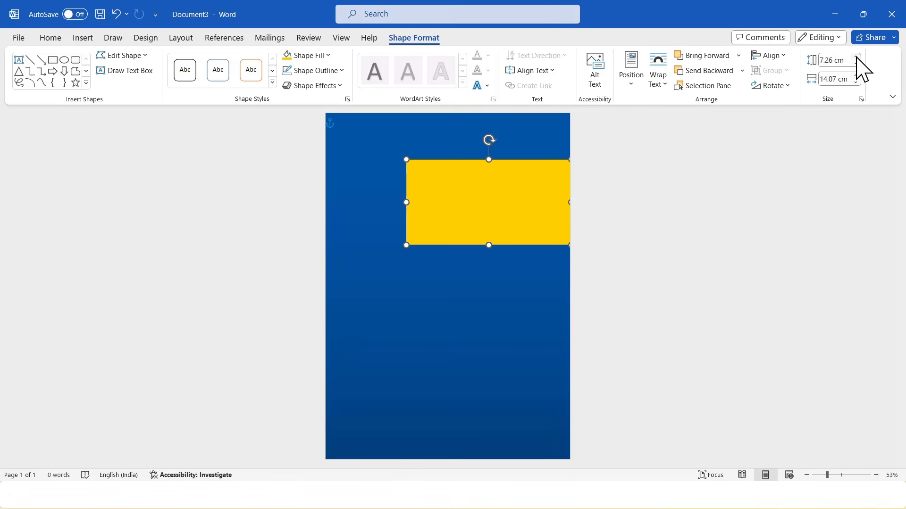
pyautogui.click(856, 57)
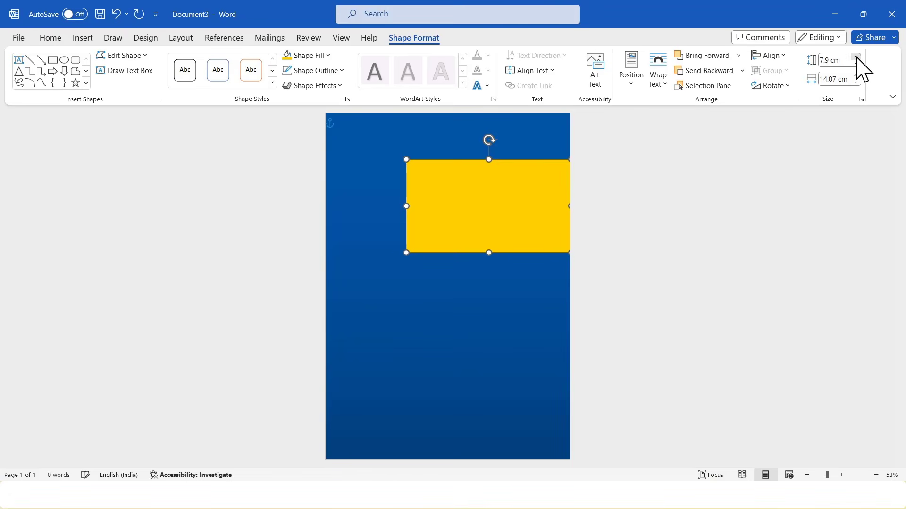
pyautogui.click(686, 252)
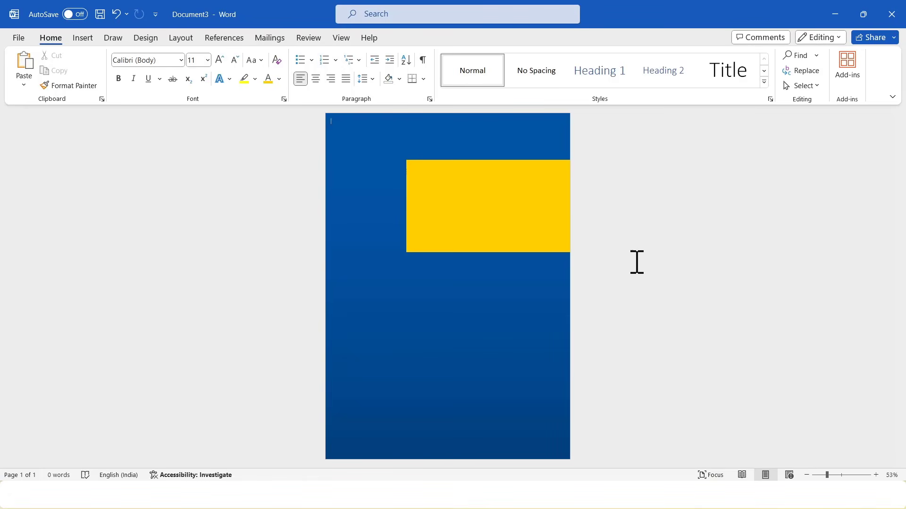
# Add a text box about 3 cm high and 11.6 cm wide in the yellow rectangle's upper part, containing "admission".
pyautogui.click(87, 40)
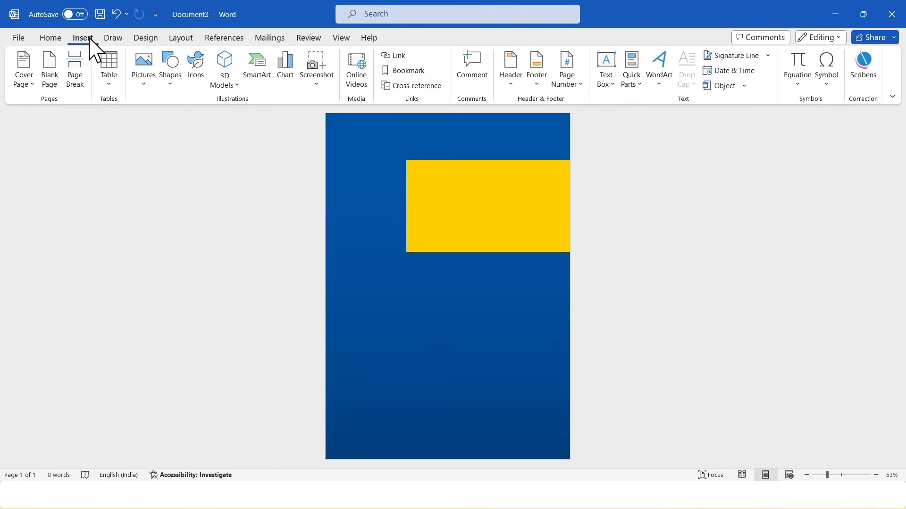
pyautogui.click(171, 85)
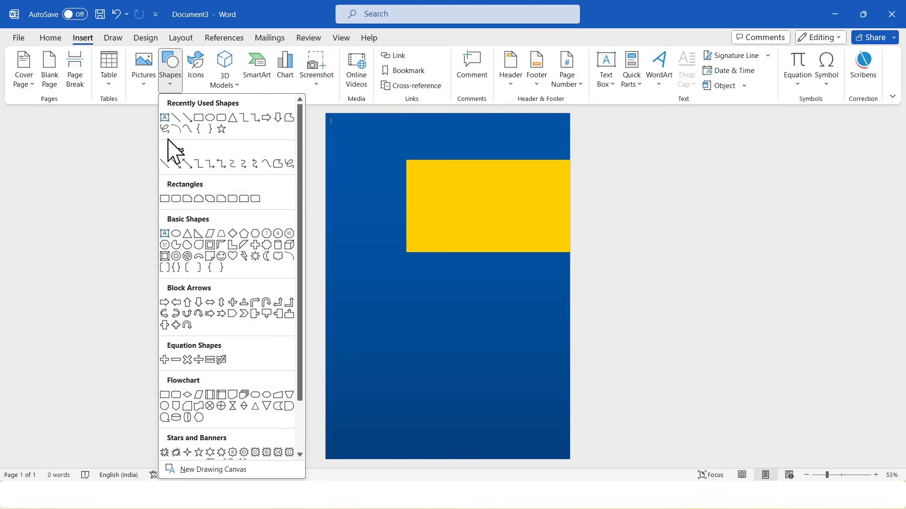
pyautogui.click(165, 233)
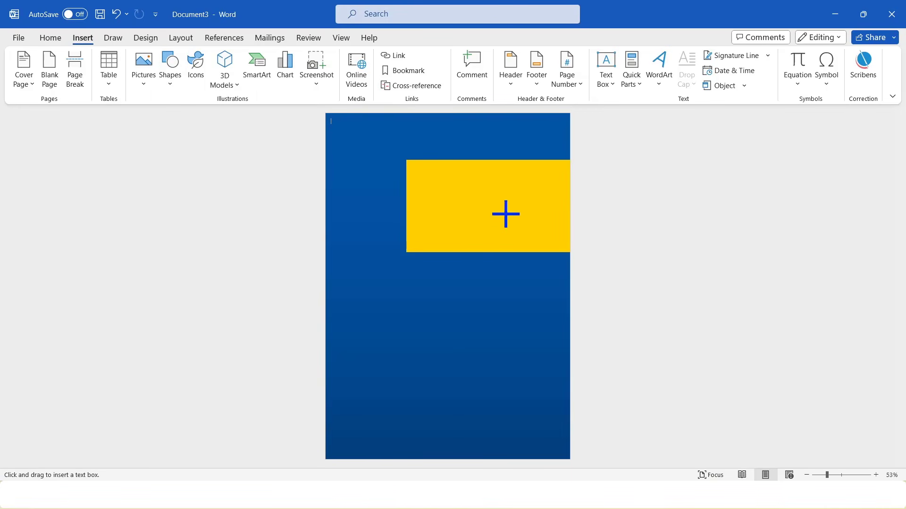
pyautogui.moveTo(421, 172); pyautogui.dragTo(558, 208)
pyautogui.write('admission')
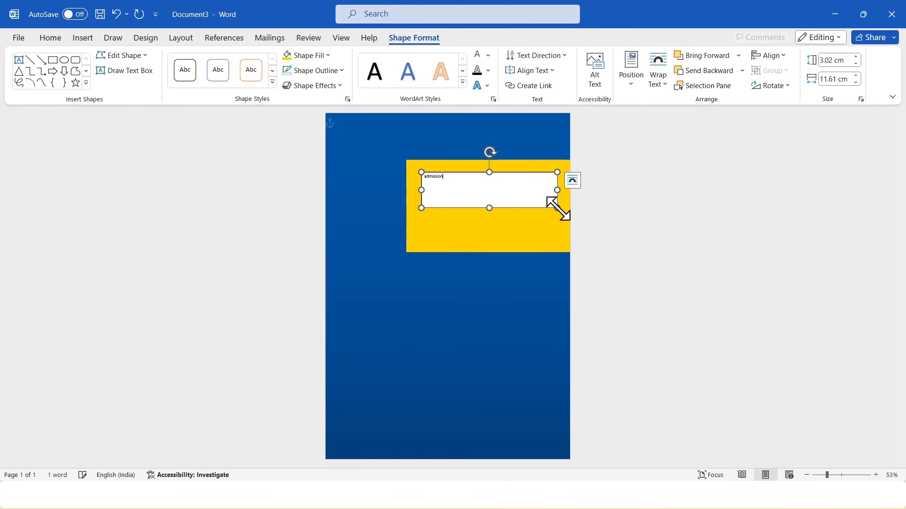
# Set the font of the whole "admission" text to Poppins Black.
pyautogui.hotkey('ctrl', 'a')
pyautogui.click(50, 38)
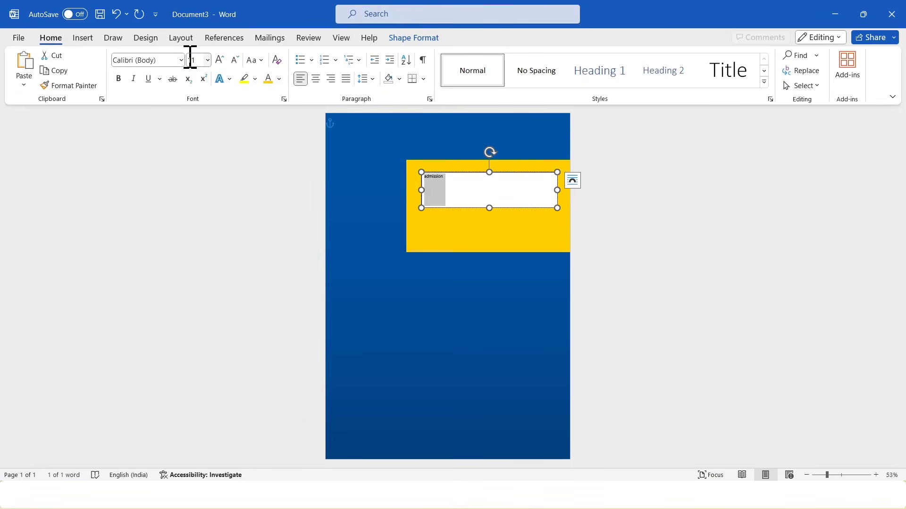
pyautogui.click(176, 60)
pyautogui.write('Poppins B')
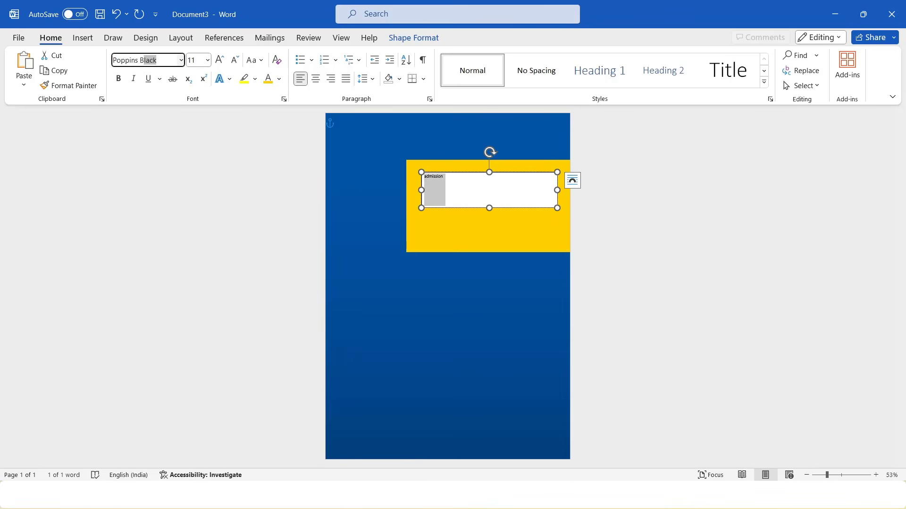
pyautogui.press('Return')
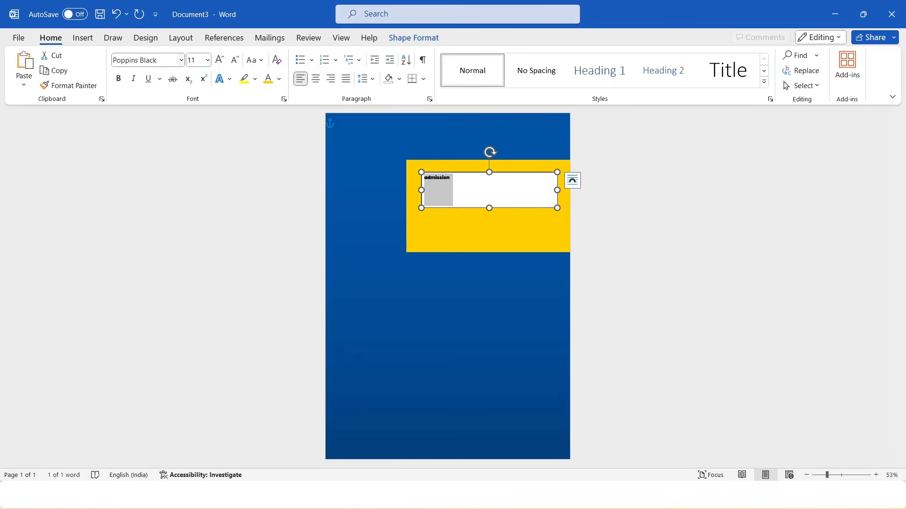
# Enlarge the "admission" text, trying font size 60 and settling on 45.
pyautogui.click(202, 60)
pyautogui.write('60')
pyautogui.press('Return')
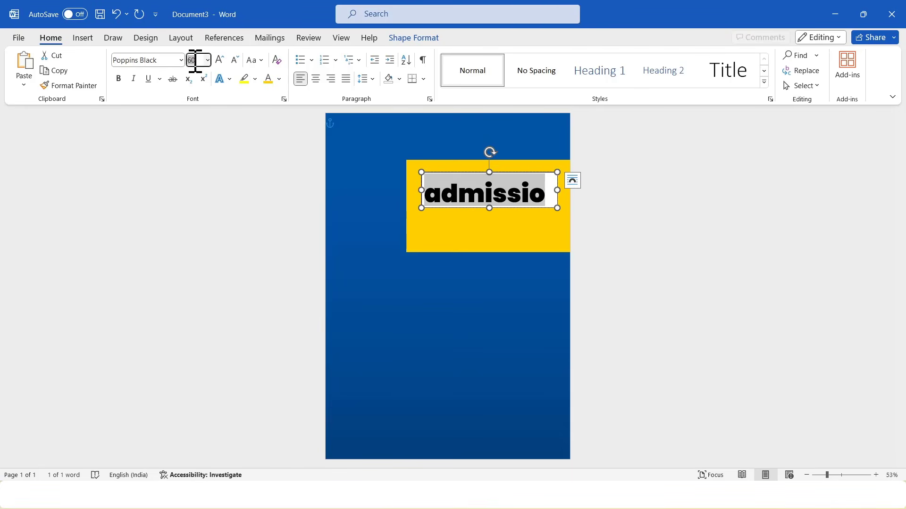
pyautogui.press('Return')
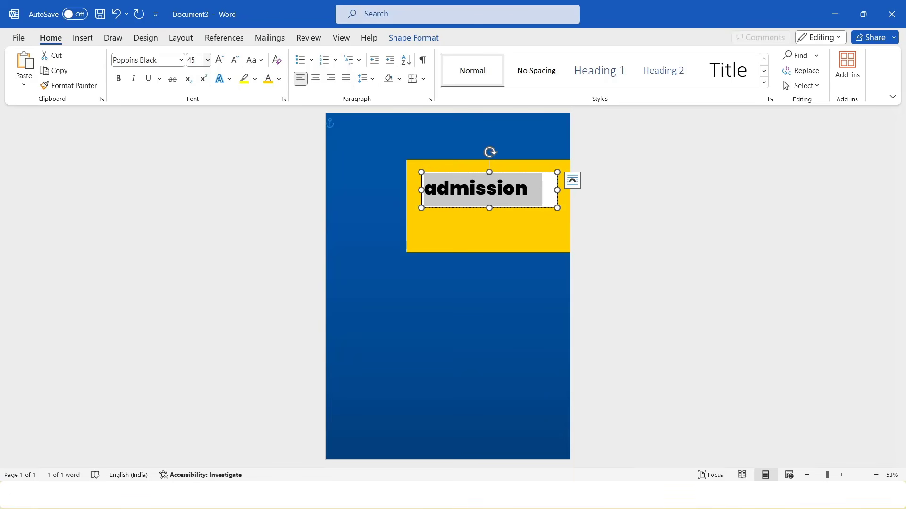
# Format the word as uppercase, centered text in the recent medium blue.
pyautogui.click(255, 61)
pyautogui.click(276, 108)
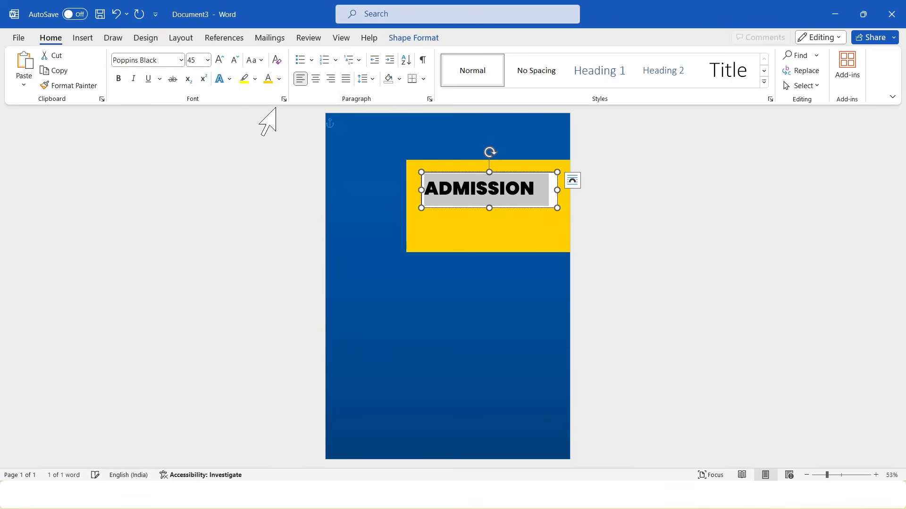
pyautogui.click(279, 79)
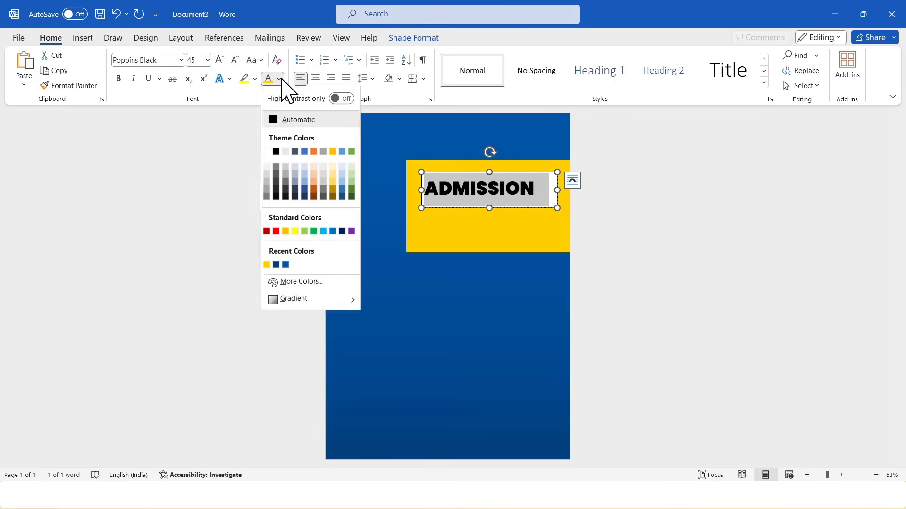
pyautogui.click(285, 265)
pyautogui.click(315, 79)
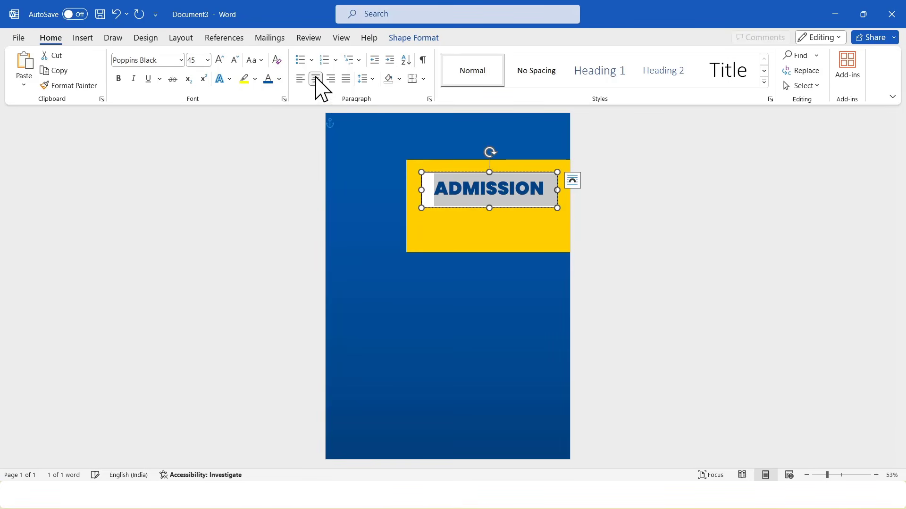
# Remove the text box's fill and outline, and widen it to about 11.9 cm.
pyautogui.click(417, 38)
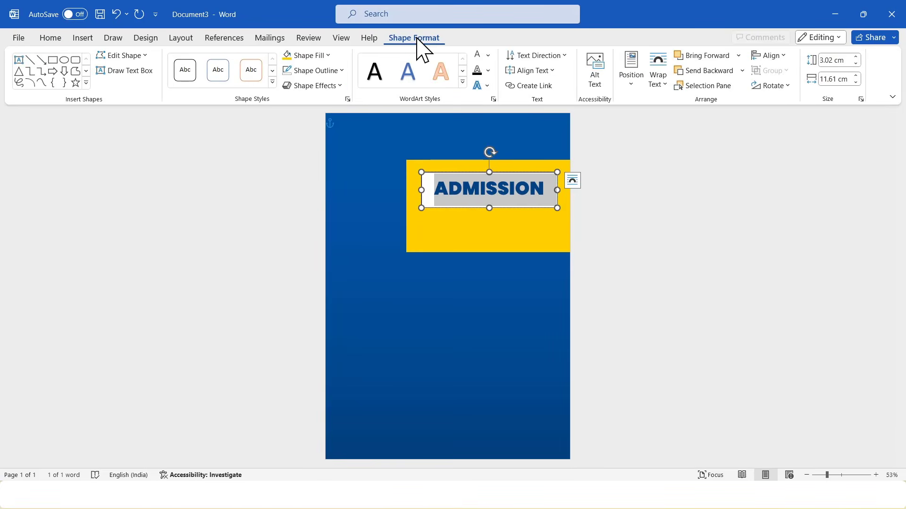
pyautogui.click(329, 56)
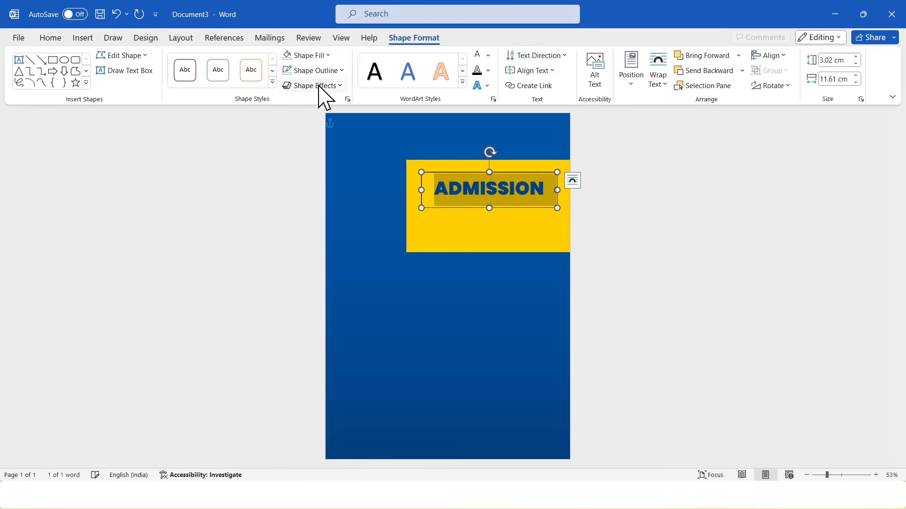
pyautogui.click(313, 71)
pyautogui.click(317, 258)
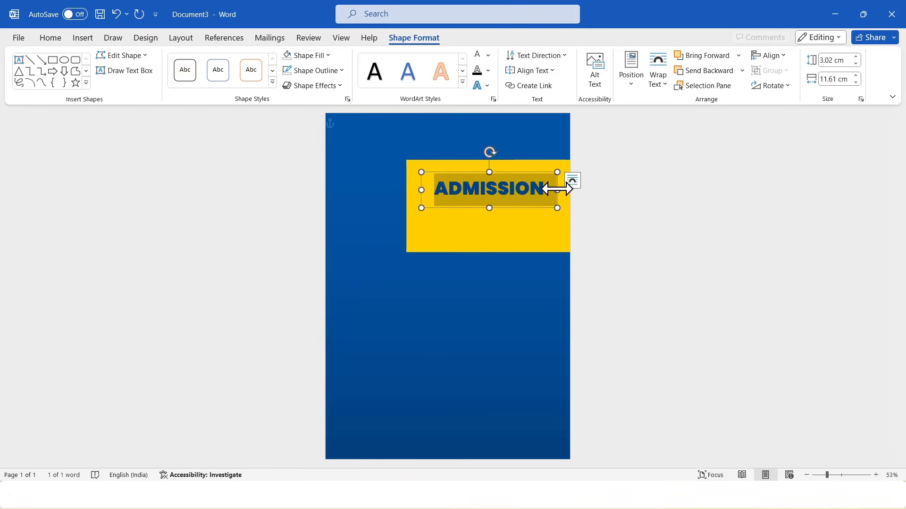
pyautogui.moveTo(557, 190); pyautogui.dragTo(560, 190)
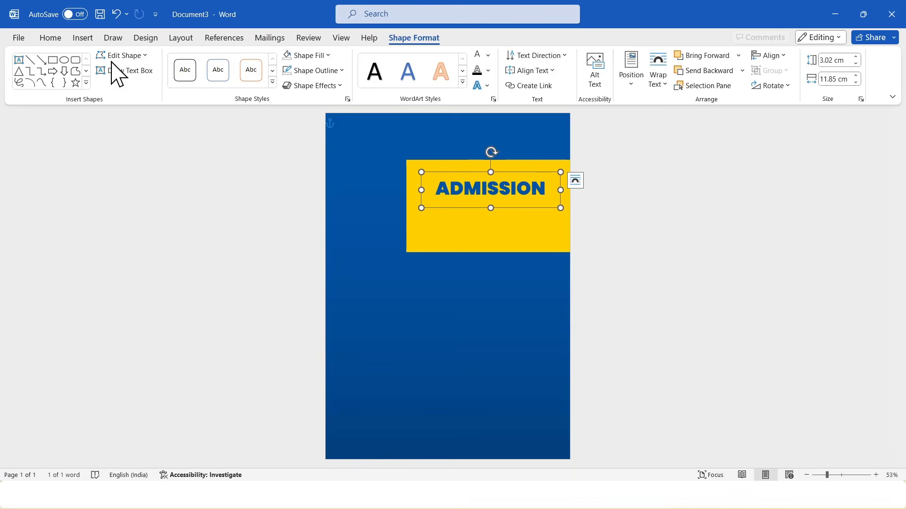
# Set the font size of the ADMISSION heading to 48 and deselect the text box.
pyautogui.click(50, 39)
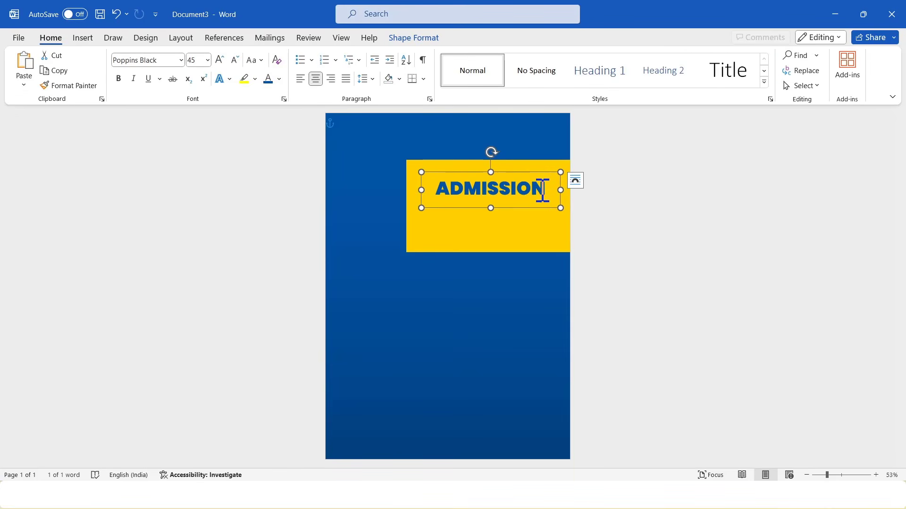
pyautogui.moveTo(549, 190); pyautogui.dragTo(428, 187)
pyautogui.click(200, 60)
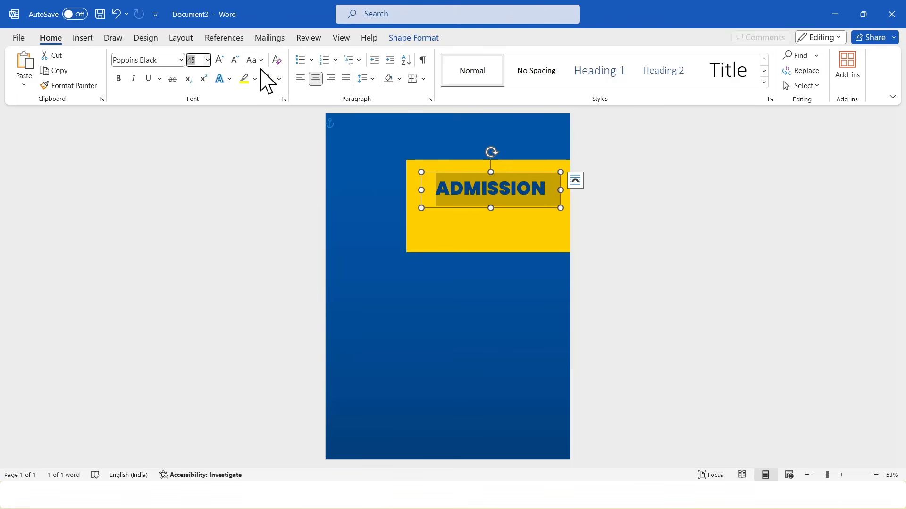
pyautogui.write('48')
pyautogui.press('Return')
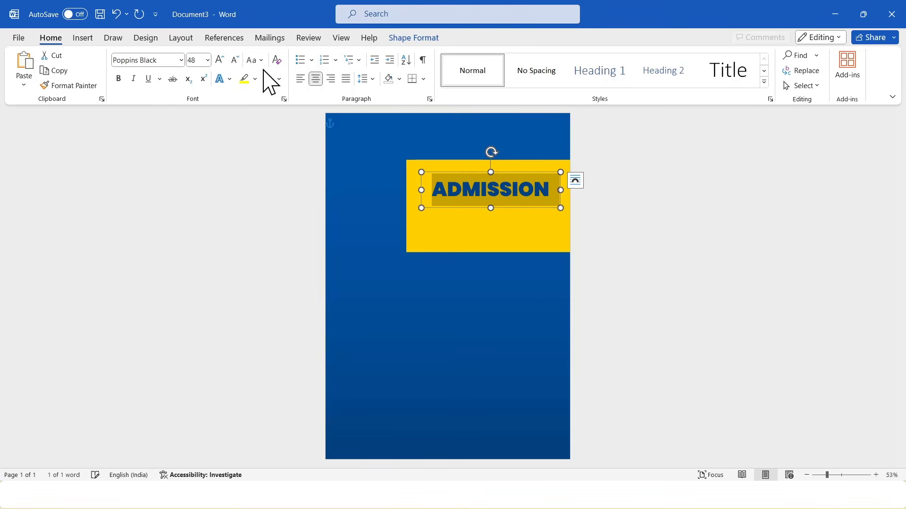
pyautogui.click(600, 193)
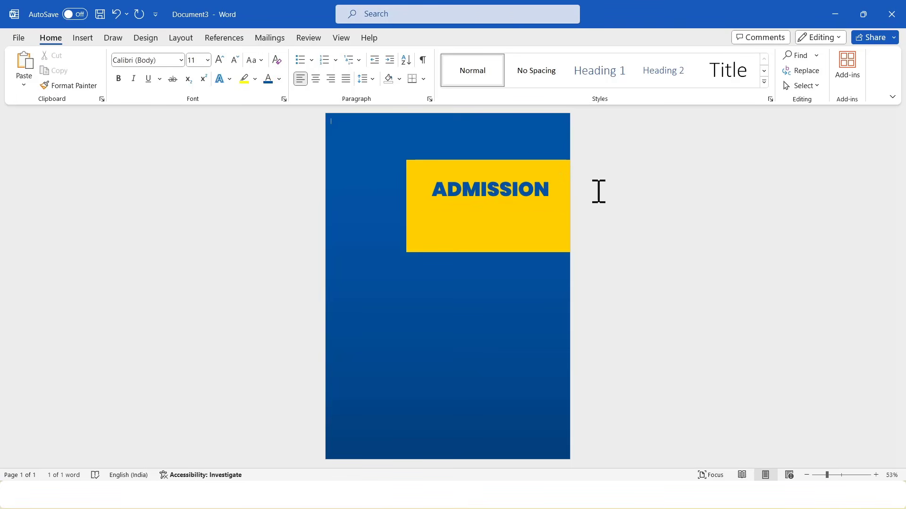
# Duplicate the ADMISSION text box just below the heading and replace the copy's text with "Open for".
pyautogui.click(519, 176)
pyautogui.moveTo(518, 174); pyautogui.dragTo(411, 206)
pyautogui.hotkey('ctrl', 'd')
pyautogui.write('Open fo')
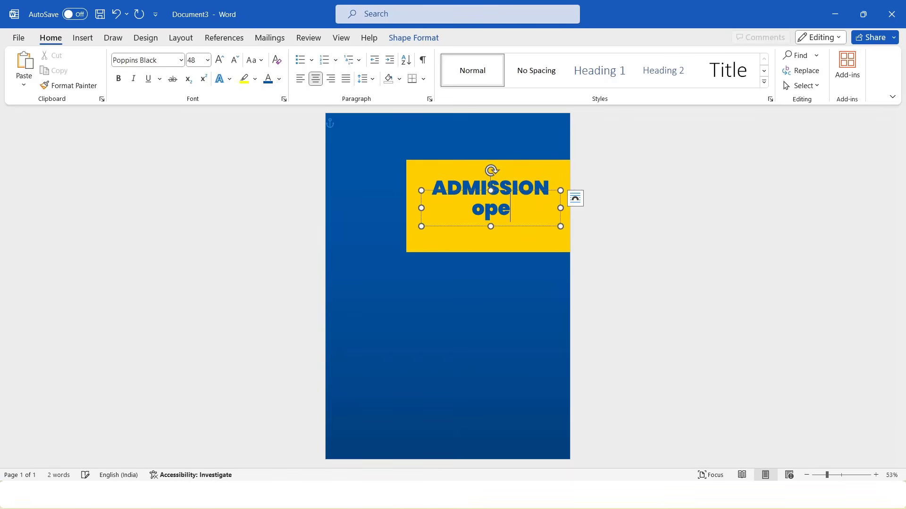
pyautogui.write('r')
# Change the font of the "Open for" text to Poppins ExtraLight.
pyautogui.hotkey('shift', 'Home')
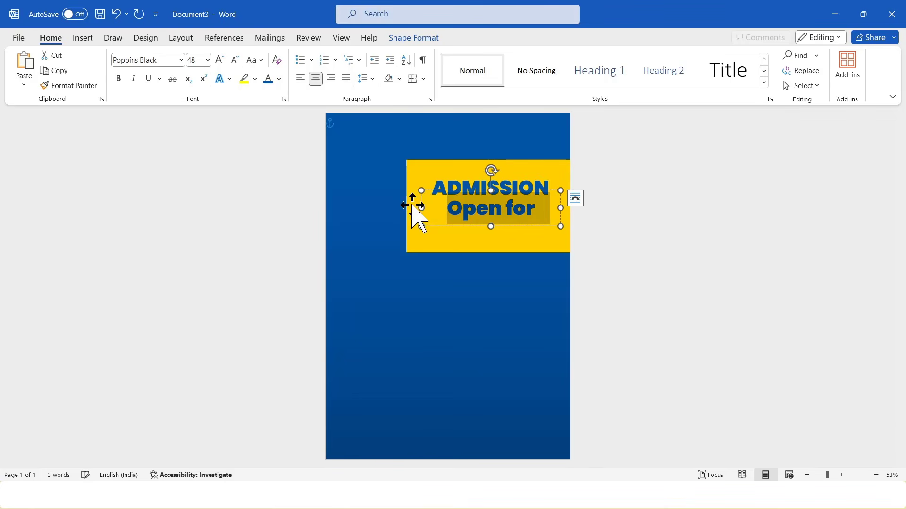
pyautogui.click(163, 62)
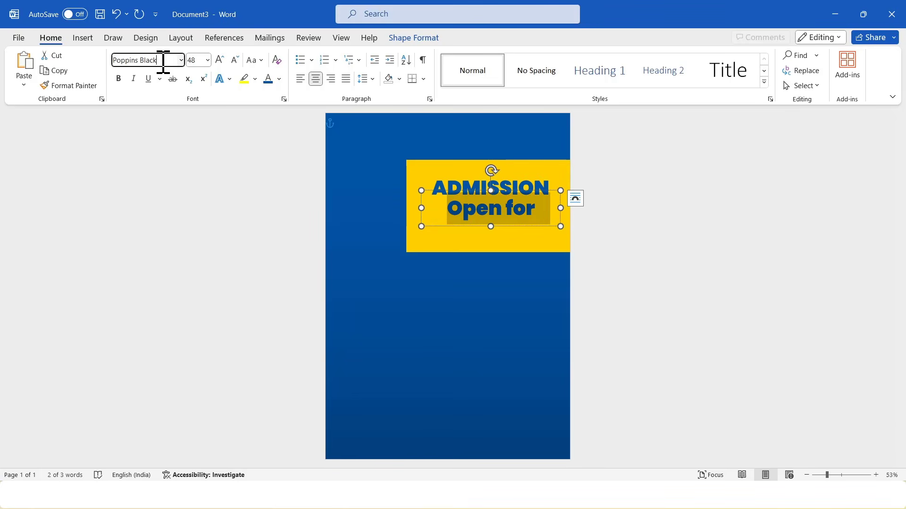
pyautogui.write('Poppins Ex')
pyautogui.press('Return')
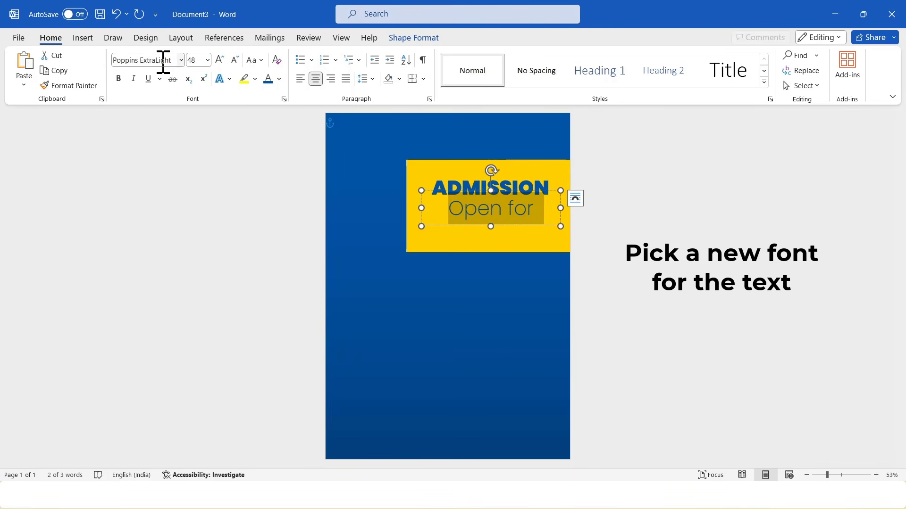
# Recolor the "Open for" text black and change its case to uppercase.
pyautogui.click(279, 79)
pyautogui.click(275, 152)
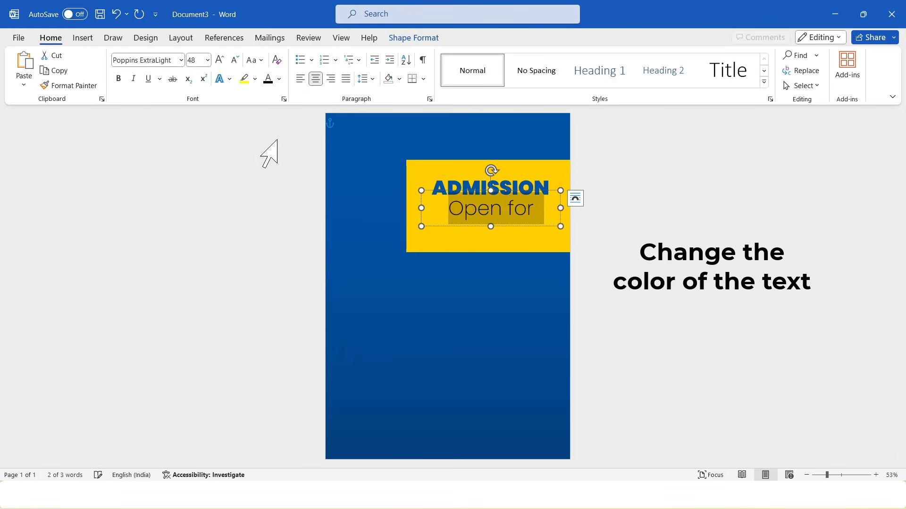
pyautogui.click(255, 60)
pyautogui.click(279, 107)
# Set the OPEN FOR text to size 40 and shrink its text box to about 9.8 by 2.4 cm beneath ADMISSION.
pyautogui.click(200, 59)
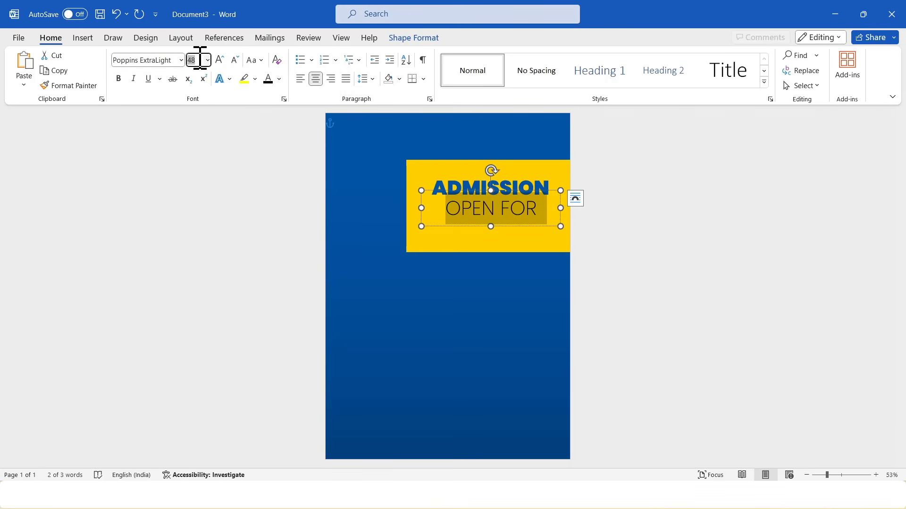
pyautogui.write('40')
pyautogui.press('Return')
pyautogui.moveTo(421, 208); pyautogui.dragTo(433, 208)
pyautogui.moveTo(559, 208); pyautogui.dragTo(547, 208)
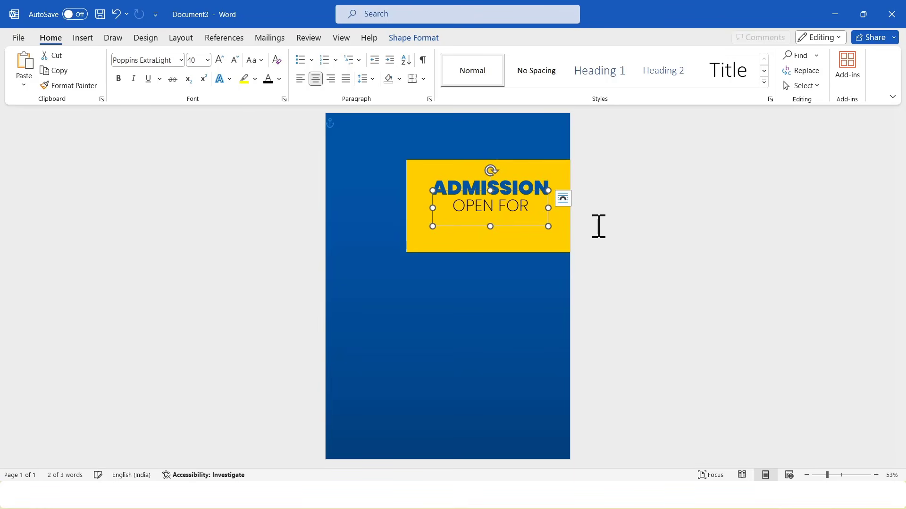
pyautogui.moveTo(490, 227); pyautogui.dragTo(507, 194)
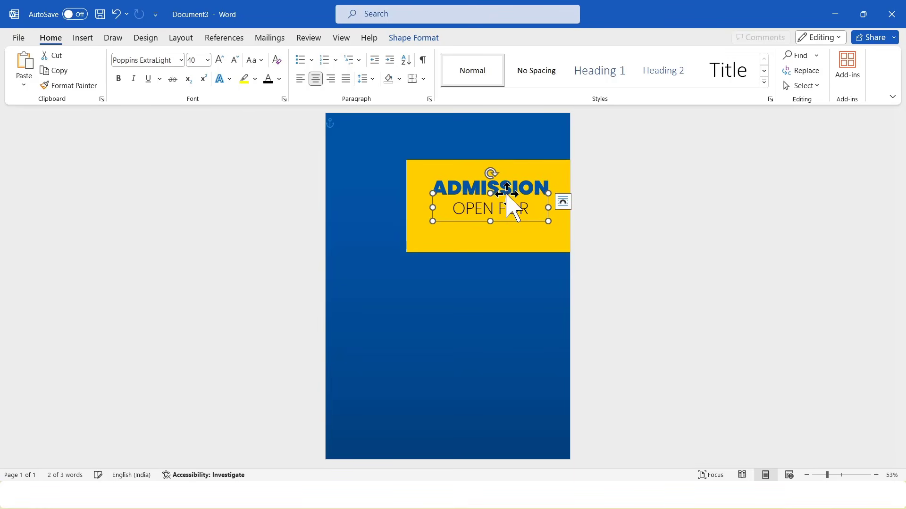
# Align the ADMISSION and OPEN FOR text boxes by their centers and deselect them.
pyautogui.press('Escape')
pyautogui.click(515, 194)
pyautogui.keyDown('ctrl'); pyautogui.click(512, 215); pyautogui.keyUp('ctrl')
pyautogui.click(414, 38)
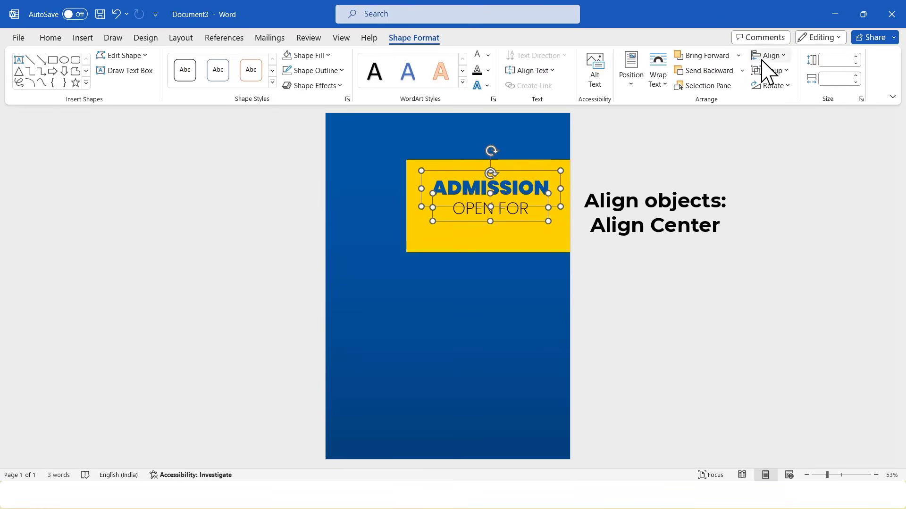
pyautogui.click(768, 55)
pyautogui.click(776, 90)
pyautogui.click(626, 230)
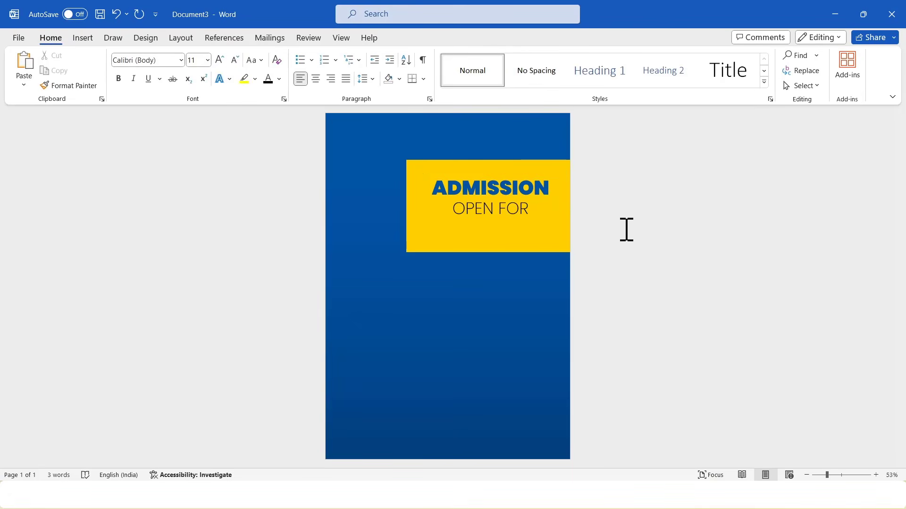
# Duplicate the OPEN FOR text box just below, heighten the copy to about 3.9 cm and replace its text with "2024".
pyautogui.click(527, 207)
pyautogui.moveTo(522, 194); pyautogui.dragTo(524, 206)
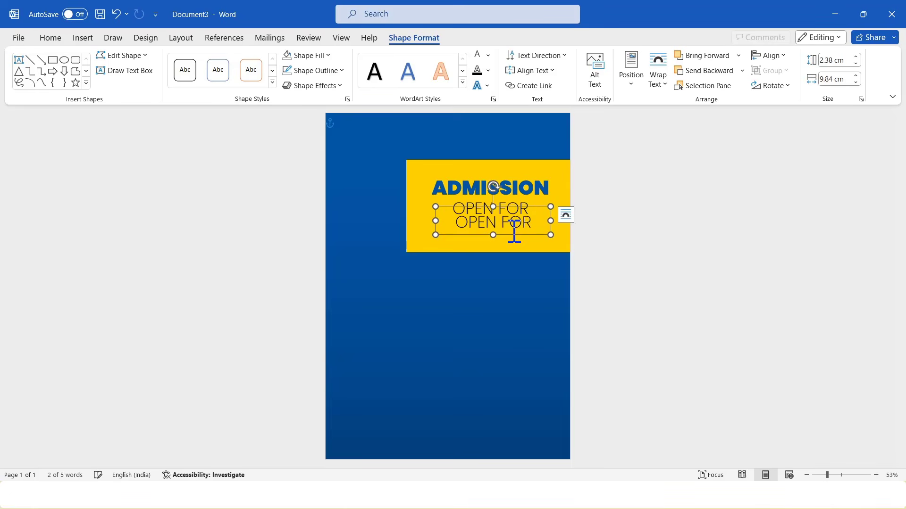
pyautogui.moveTo(494, 235); pyautogui.dragTo(494, 252)
pyautogui.moveTo(536, 224); pyautogui.dragTo(438, 235)
pyautogui.write('2024')
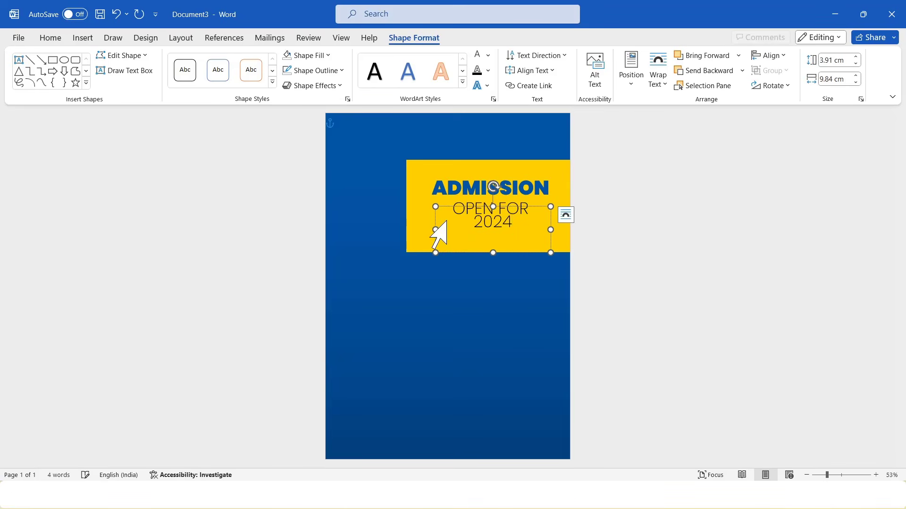
# Set the 2024 text to size 60 in the Poppins Black font.
pyautogui.hotkey('ctrl', 'a')
pyautogui.click(51, 38)
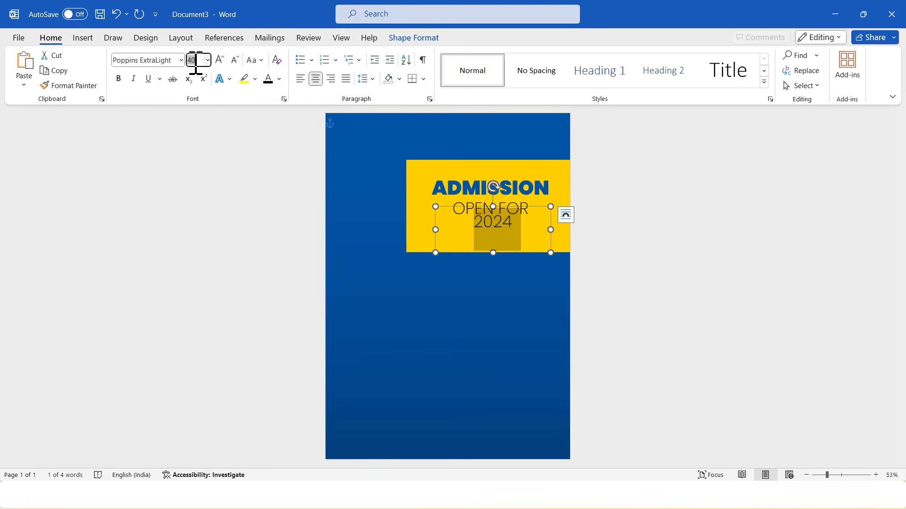
pyautogui.write('60')
pyautogui.press('Return')
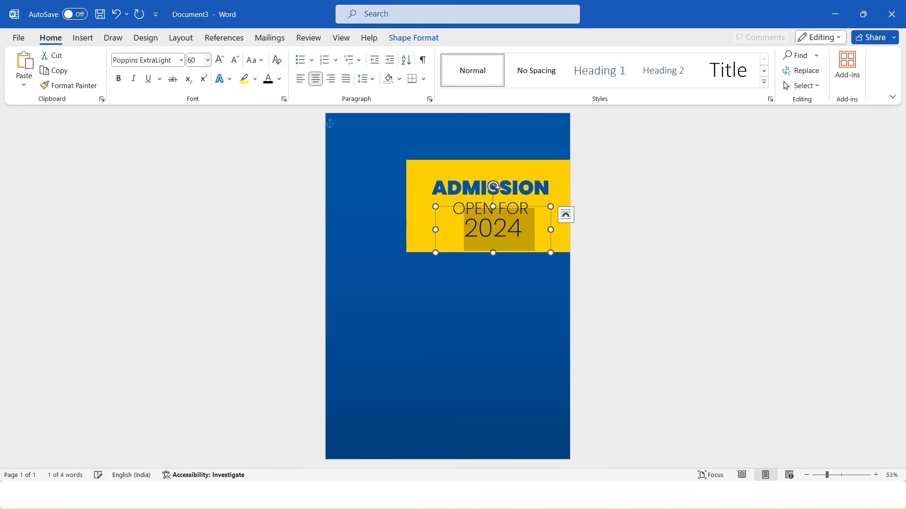
pyautogui.click(153, 60)
pyautogui.press('Right')
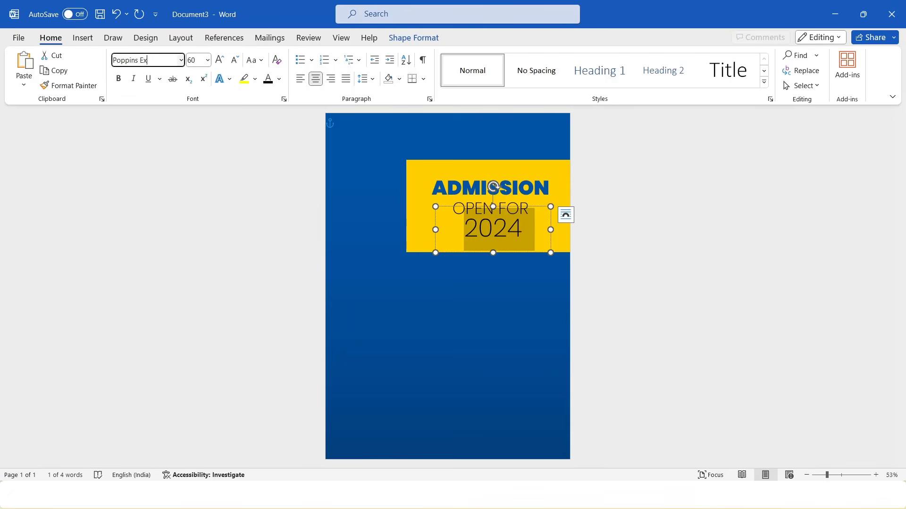
pyautogui.write('v')
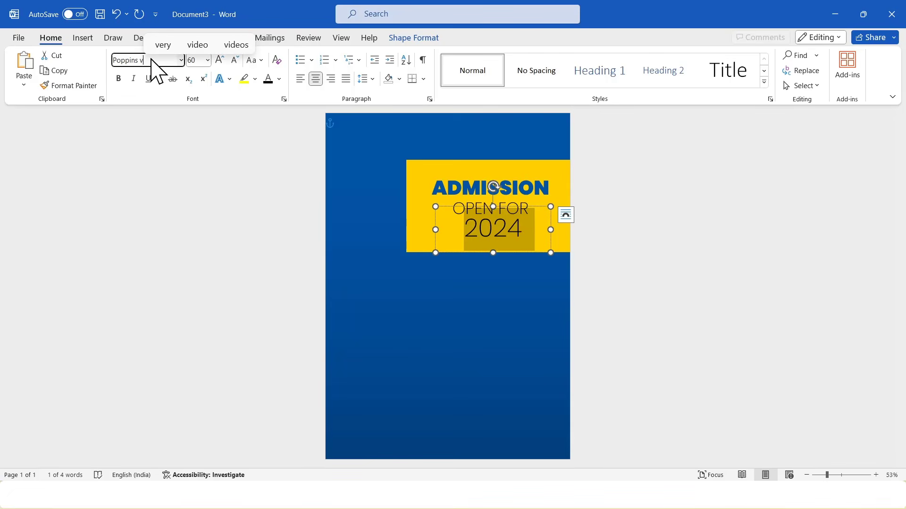
pyautogui.press('BackSpace')
pyautogui.write('Black')
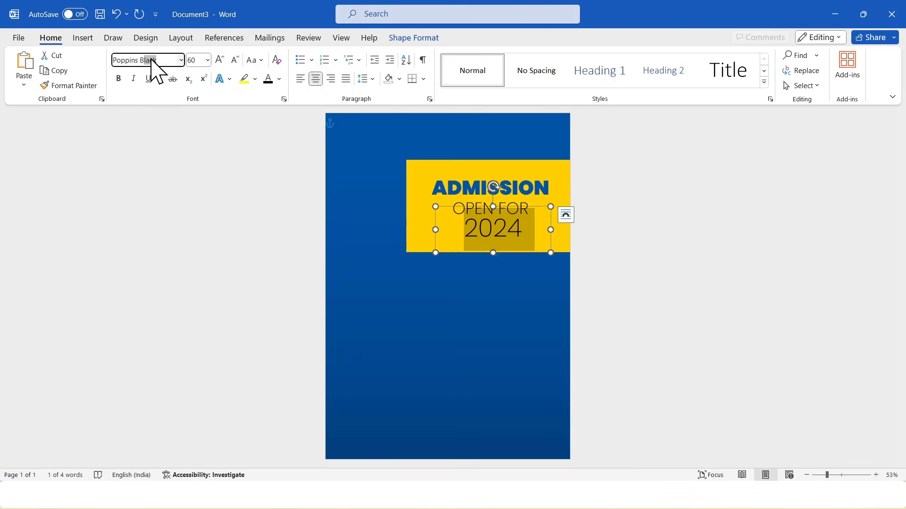
pyautogui.press('Return')
# Color the 2024 text in the recent blue used for ADMISSION, and fit its shortened text box beneath OPEN FOR.
pyautogui.click(279, 79)
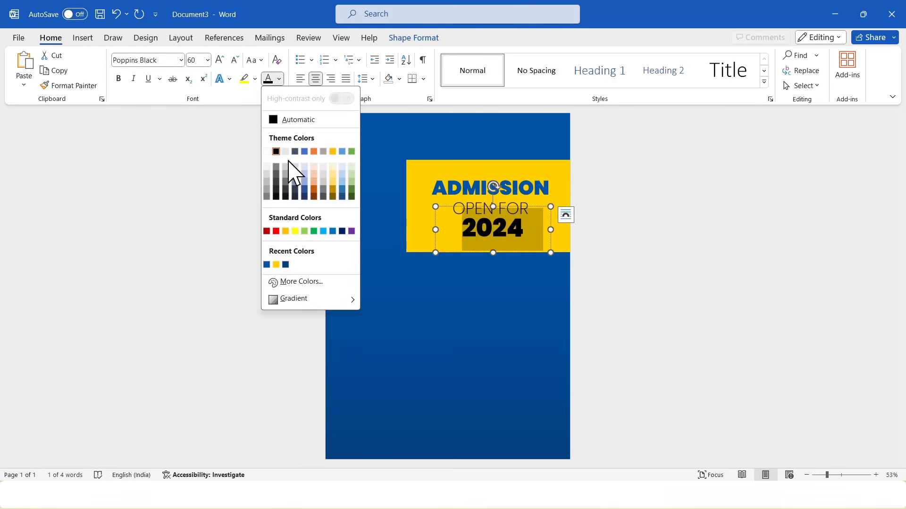
pyautogui.click(266, 264)
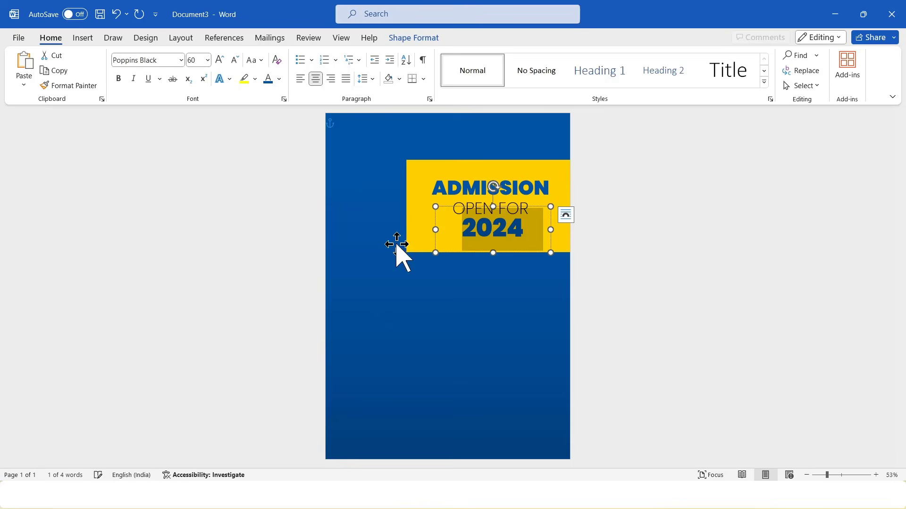
pyautogui.click(518, 211)
pyautogui.moveTo(490, 257); pyautogui.dragTo(491, 246)
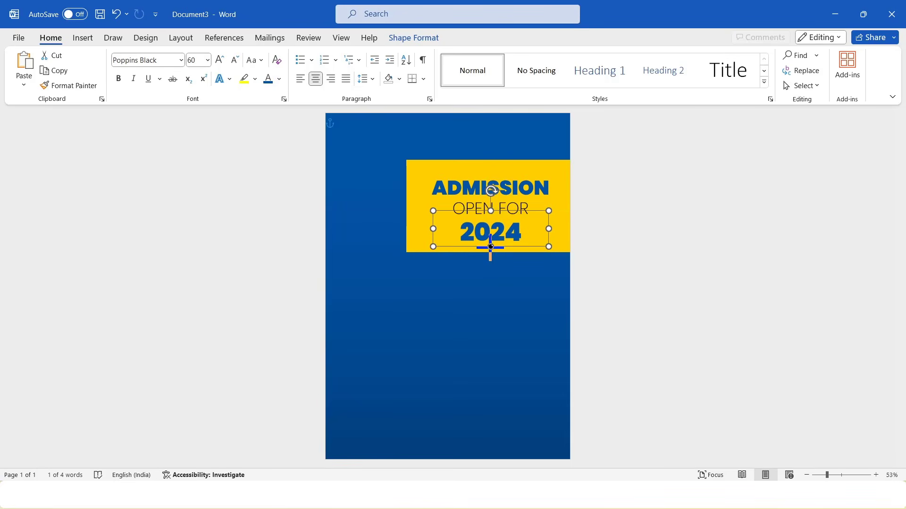
# Nudge the ADMISSION text box slightly upward within the yellow rectangle.
pyautogui.keyDown('shift'); pyautogui.click(512, 188); pyautogui.keyUp('shift')
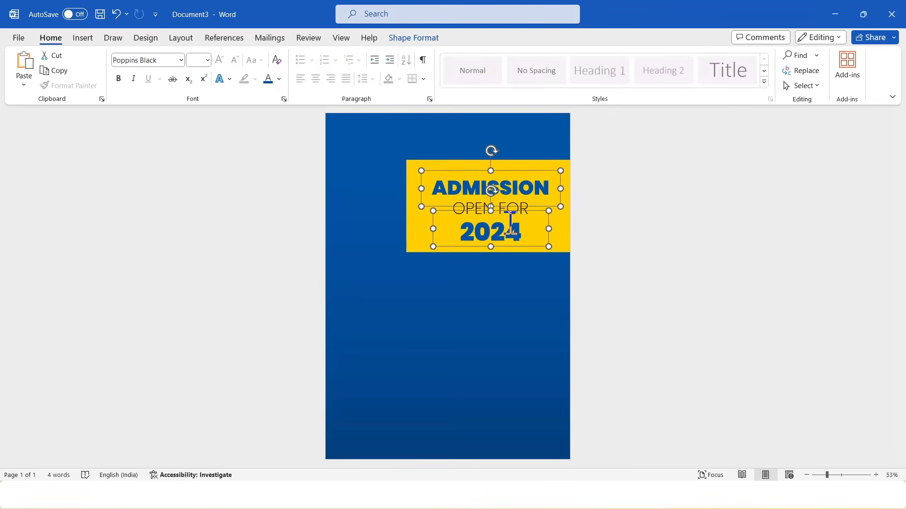
pyautogui.click(585, 245)
pyautogui.click(539, 190)
pyautogui.click(527, 171)
pyautogui.press('Up')
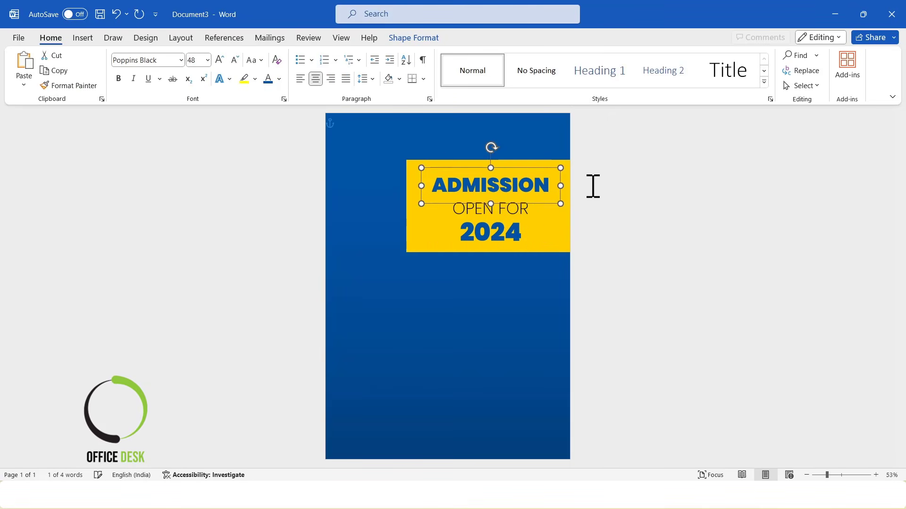
pyautogui.click(630, 198)
# Nudge the OPEN FOR and 2024 text boxes upward to tighten the spacing under ADMISSION.
pyautogui.click(521, 205)
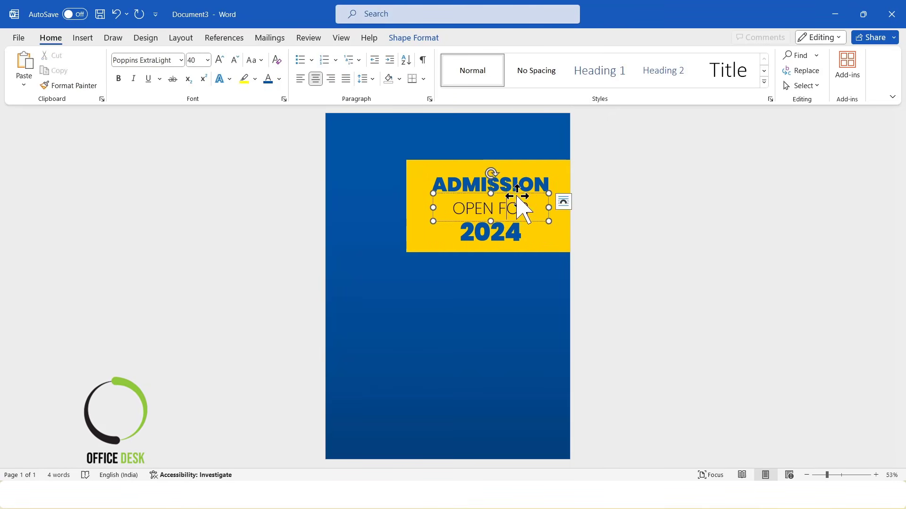
pyautogui.click(634, 218)
pyautogui.click(504, 219)
pyautogui.click(511, 209)
pyautogui.press('Up')
pyautogui.press('Up')
pyautogui.click(651, 208)
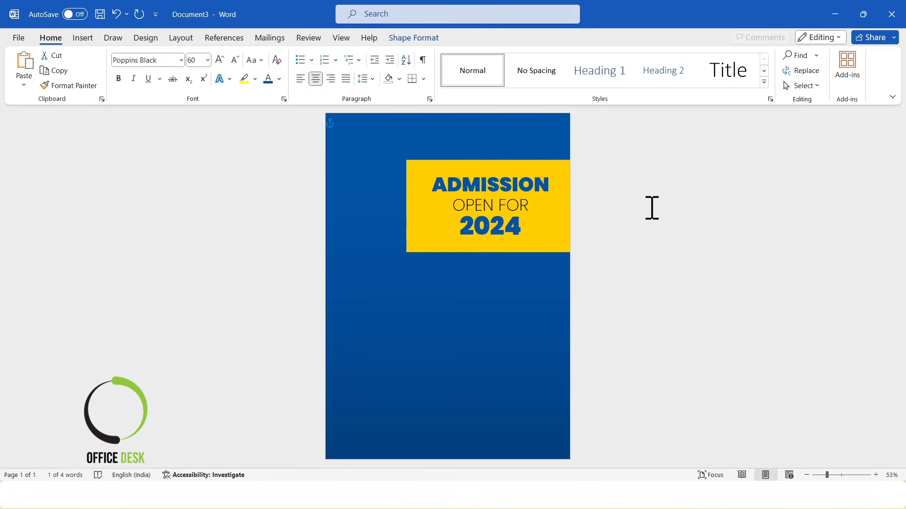
# Nudge OPEN FOR slightly up and the yellow rectangle slightly down to balance the heading block.
pyautogui.click(522, 203)
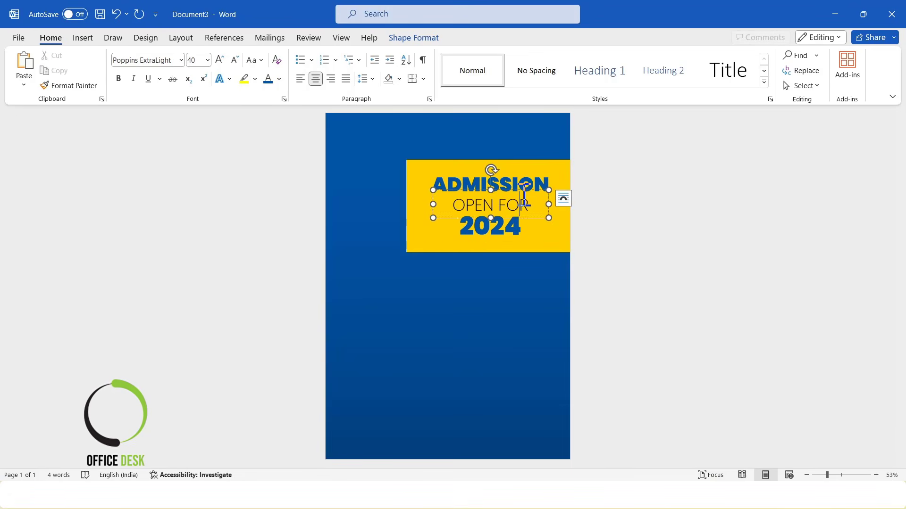
pyautogui.click(669, 231)
pyautogui.click(540, 161)
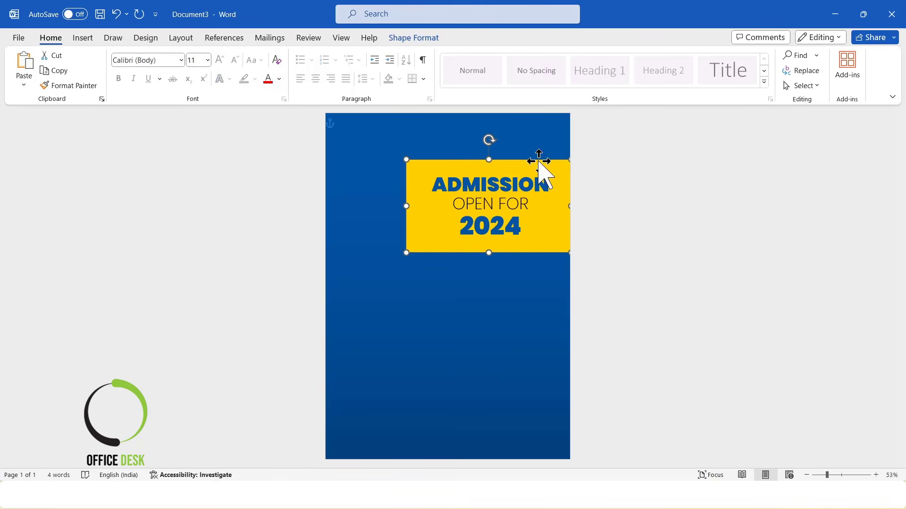
pyautogui.press('Down')
pyautogui.press('Down')
pyautogui.click(656, 222)
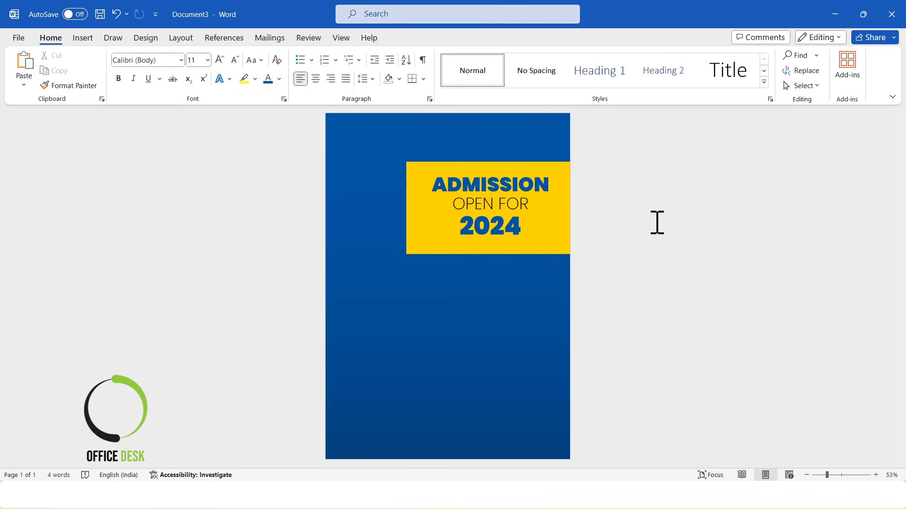
# Duplicate the OPEN FOR text box, place the widened copy below the yellow rectangle and clear its text.
pyautogui.click(507, 202)
pyautogui.click(510, 188)
pyautogui.hotkey('ctrl', 'd')
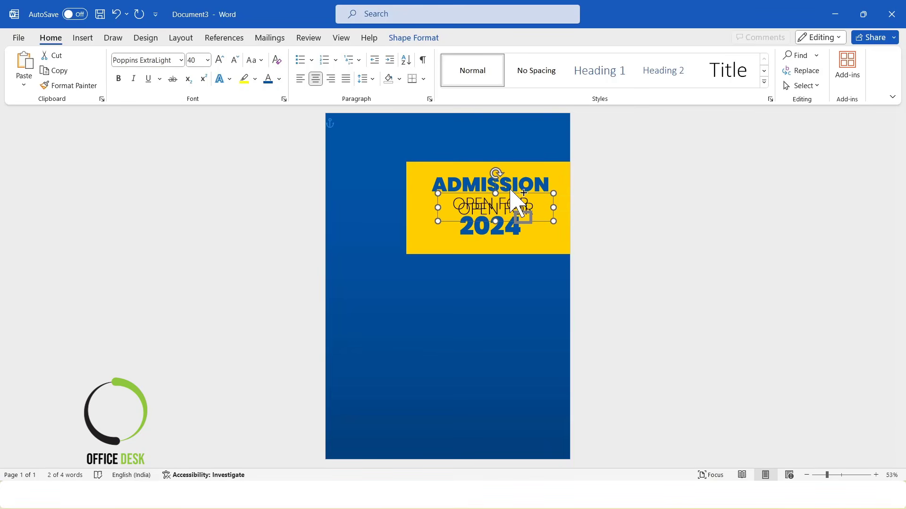
pyautogui.moveTo(512, 195); pyautogui.dragTo(386, 281)
pyautogui.press('Delete')
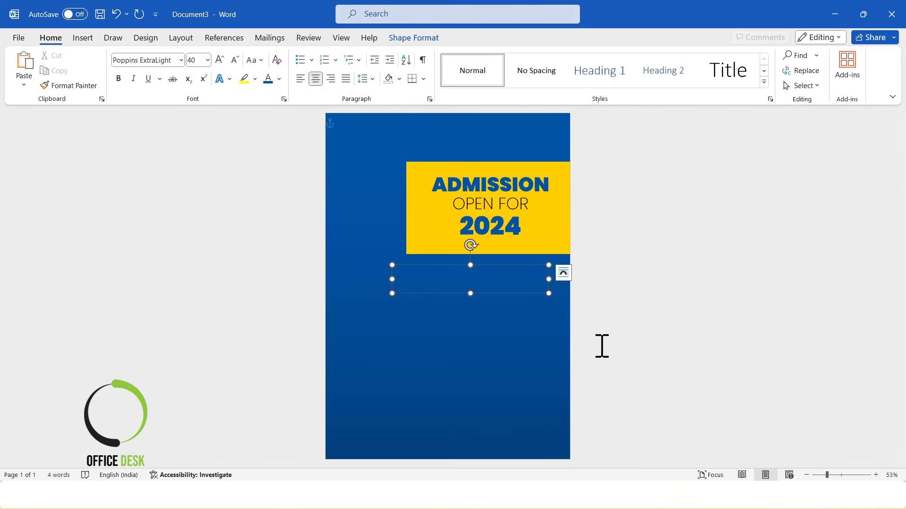
# Copy "From 1st November to 30th November" from Document2 into the empty text box in Document3.
pyautogui.moveTo(420, 507)
pyautogui.click(386, 438)
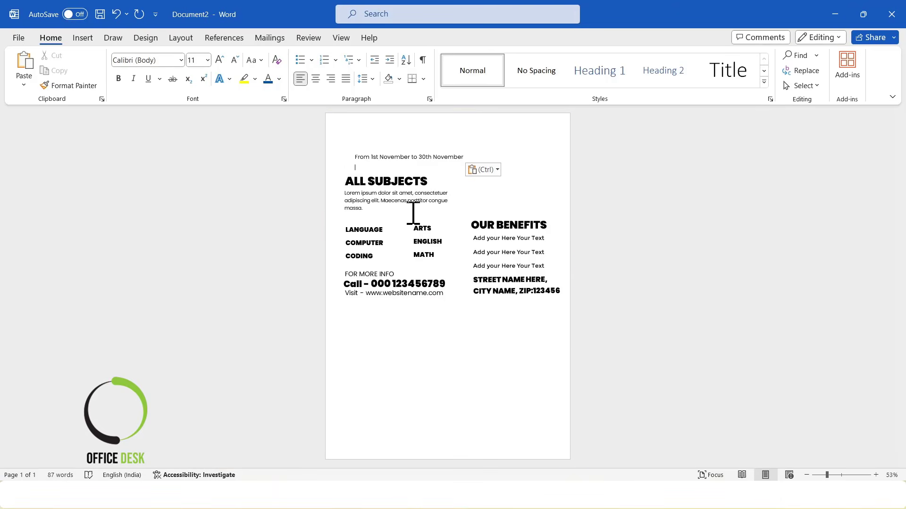
pyautogui.moveTo(356, 154); pyautogui.dragTo(455, 155)
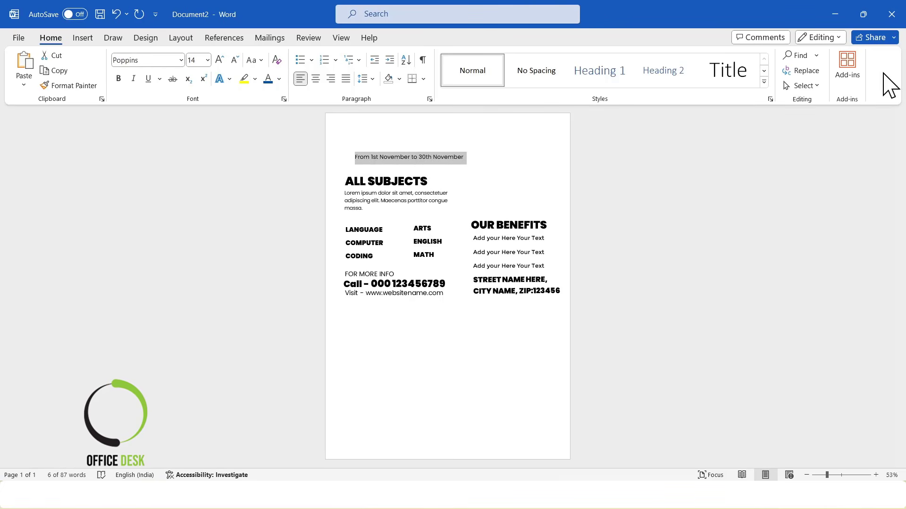
pyautogui.click(834, 14)
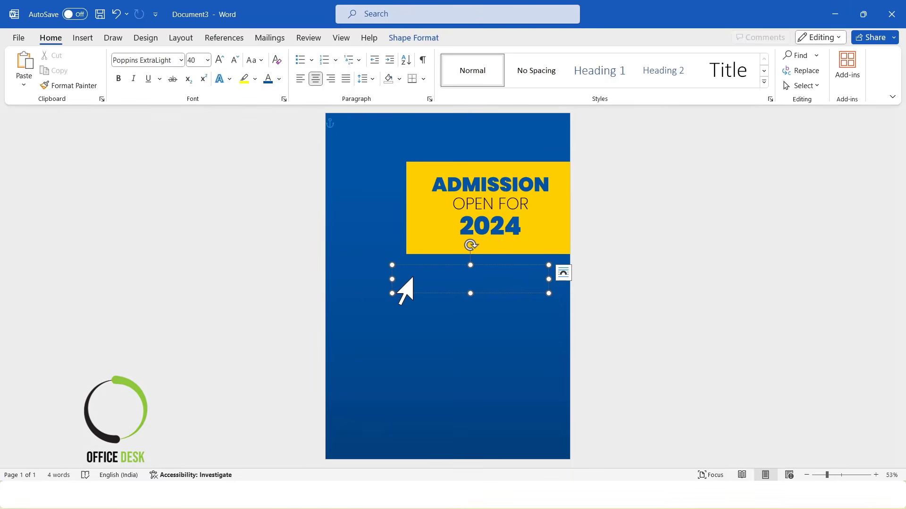
pyautogui.write('From 1st November to 30th November')
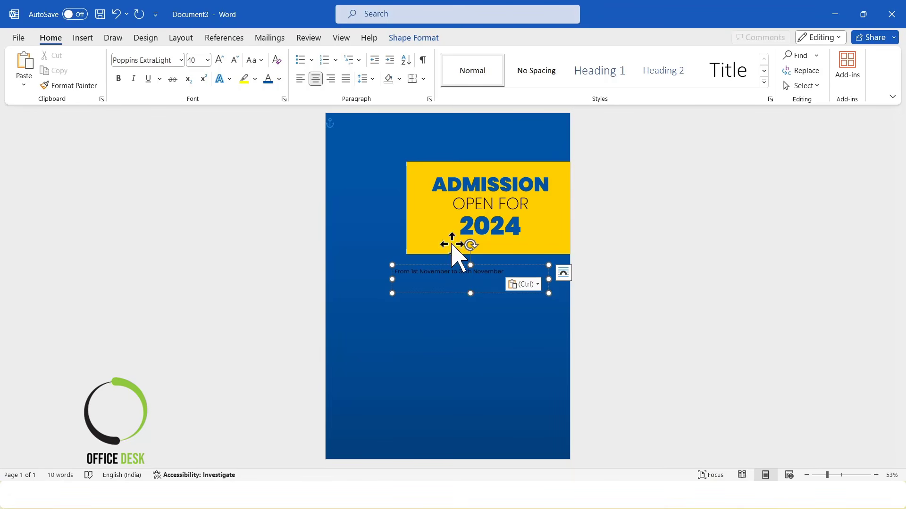
# Move the date line onto the yellow rectangle beneath 2024, shrink its text box to fit and center the text.
pyautogui.moveTo(483, 262); pyautogui.dragTo(499, 234)
pyautogui.moveTo(561, 250); pyautogui.dragTo(524, 244)
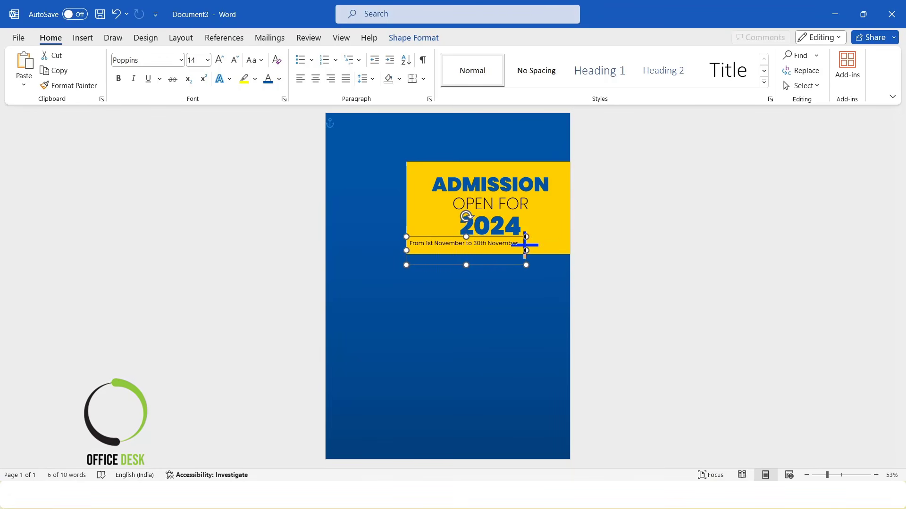
pyautogui.moveTo(465, 265); pyautogui.dragTo(415, 236)
pyautogui.click(315, 78)
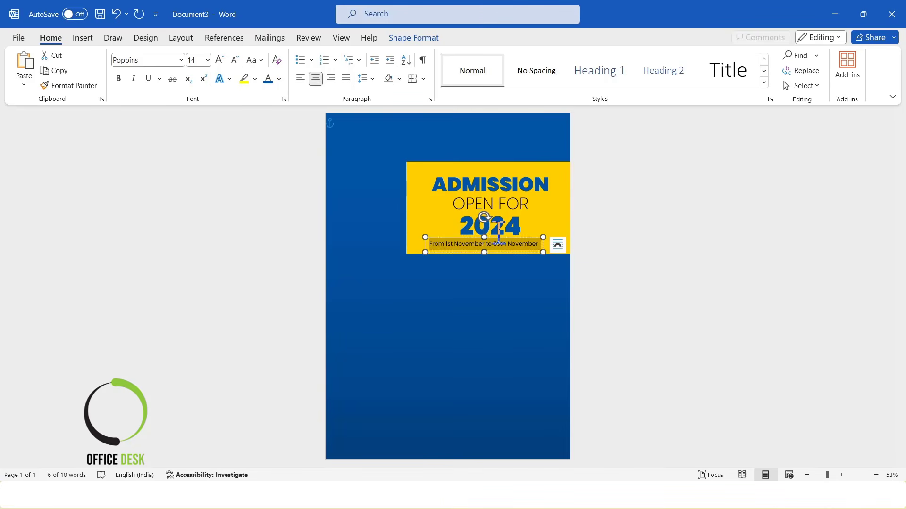
pyautogui.click(499, 232)
pyautogui.click(501, 238)
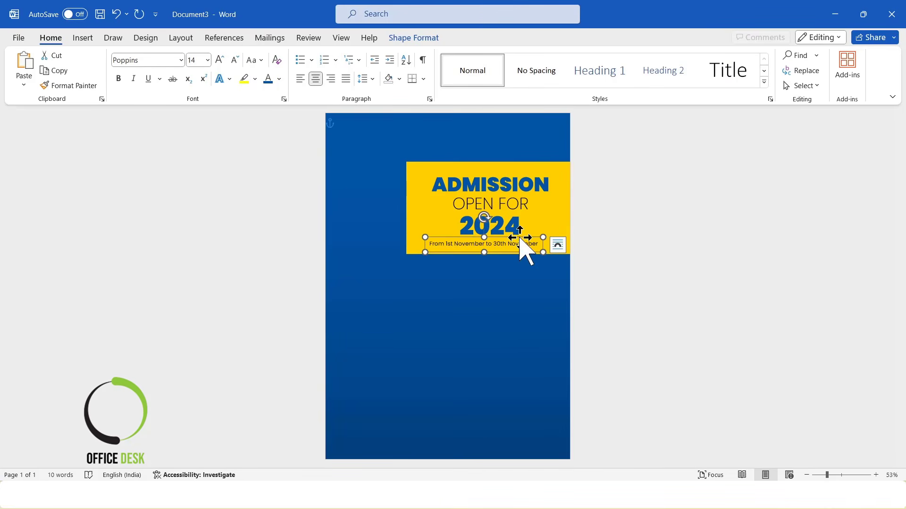
pyautogui.moveTo(520, 238); pyautogui.dragTo(520, 236)
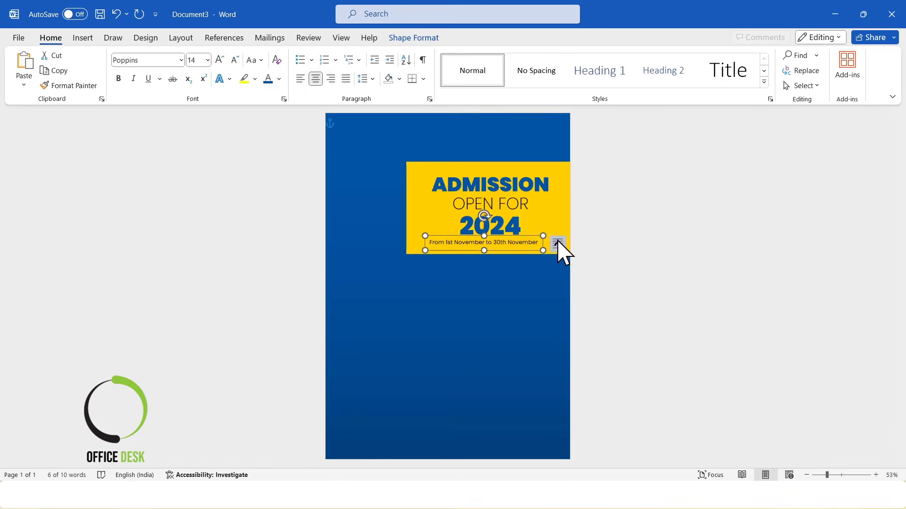
# Align the ADMISSION, OPEN FOR, 2024 and date text boxes to a common horizontal center.
pyautogui.keyDown('shift'); pyautogui.click(516, 226); pyautogui.keyUp('shift')
pyautogui.keyDown('shift'); pyautogui.click(517, 198); pyautogui.keyUp('shift')
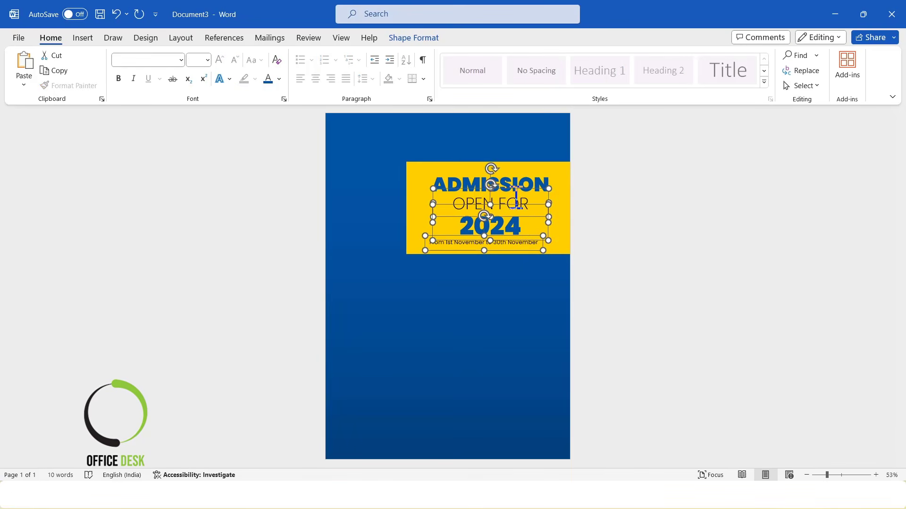
pyautogui.click(413, 38)
pyautogui.click(769, 55)
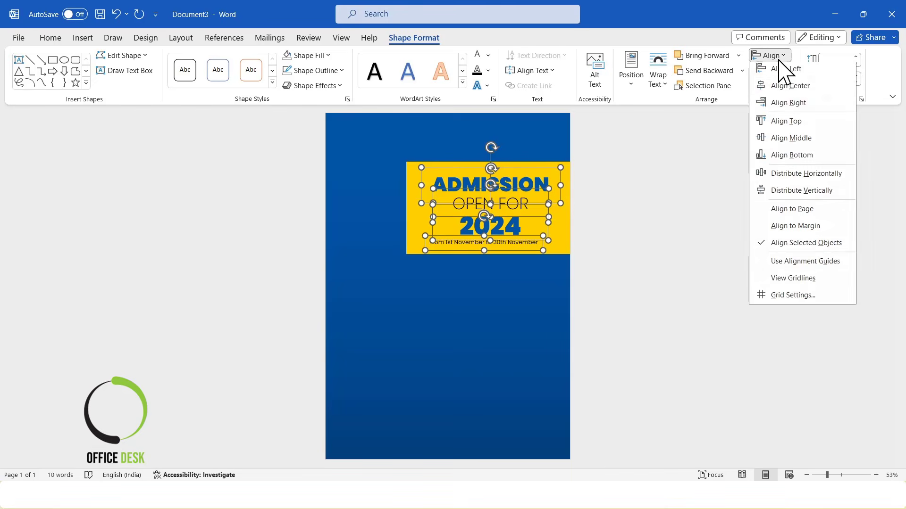
pyautogui.click(786, 89)
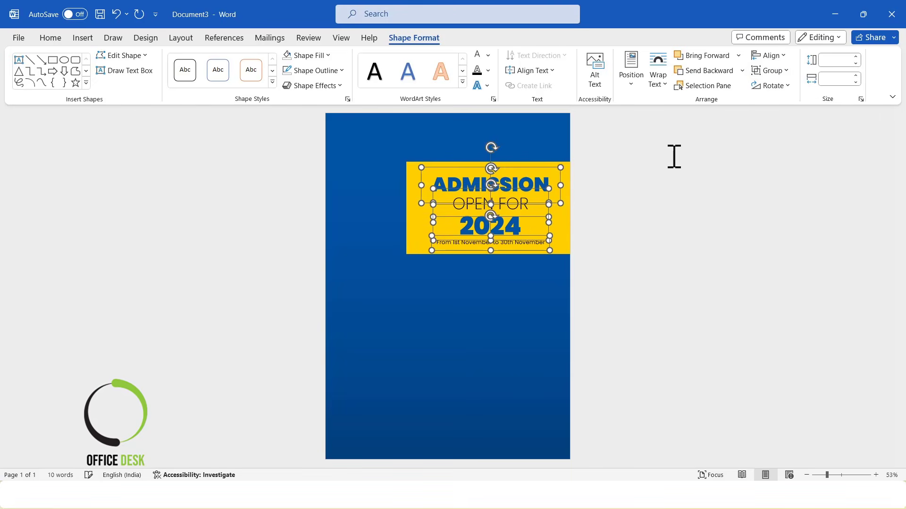
pyautogui.click(664, 206)
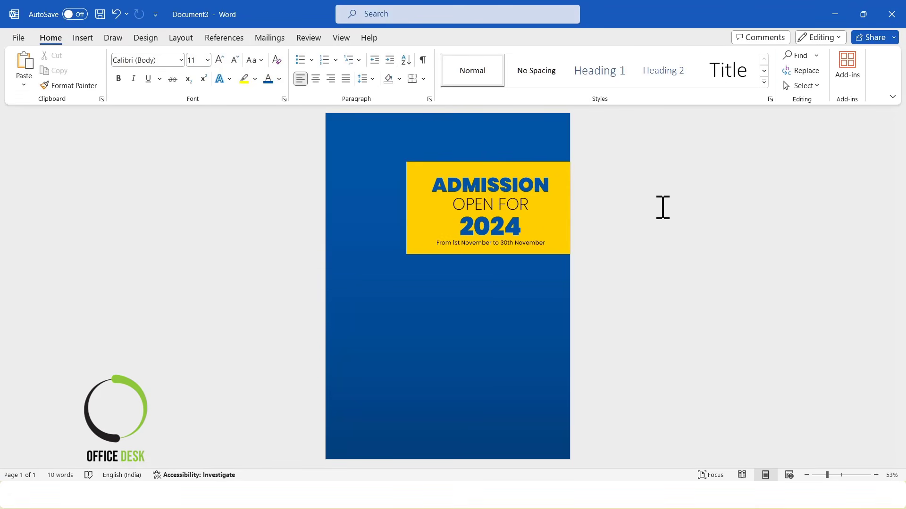
# Insert the picture img 1.jpg from this device and set its text wrapping to In Front of Text.
pyautogui.click(83, 38)
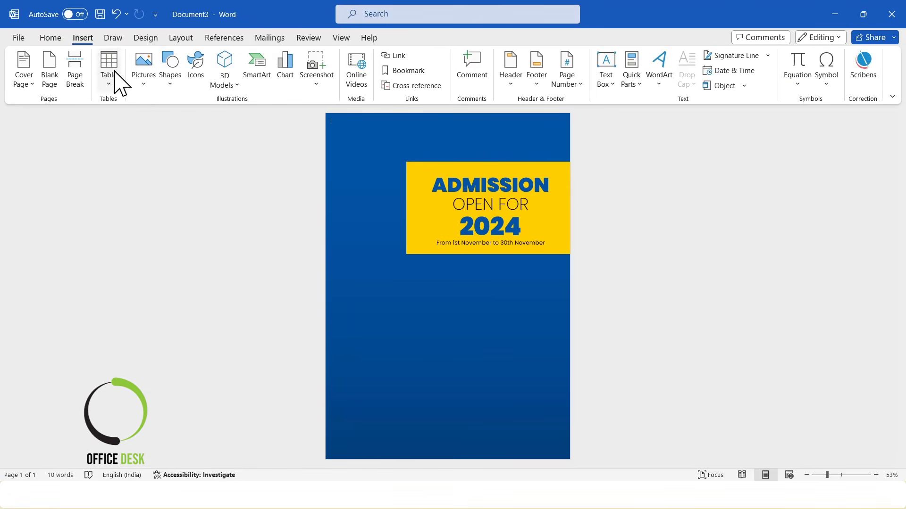
pyautogui.click(143, 78)
pyautogui.click(165, 123)
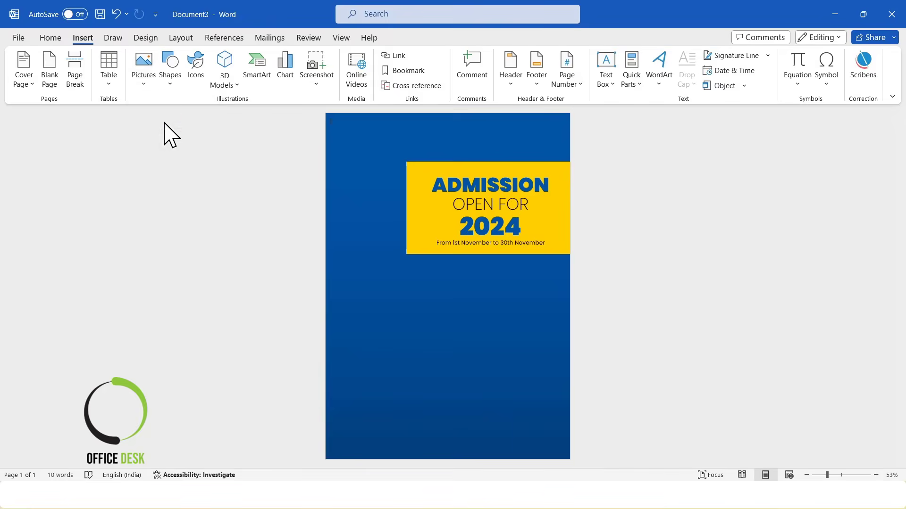
pyautogui.click(215, 128)
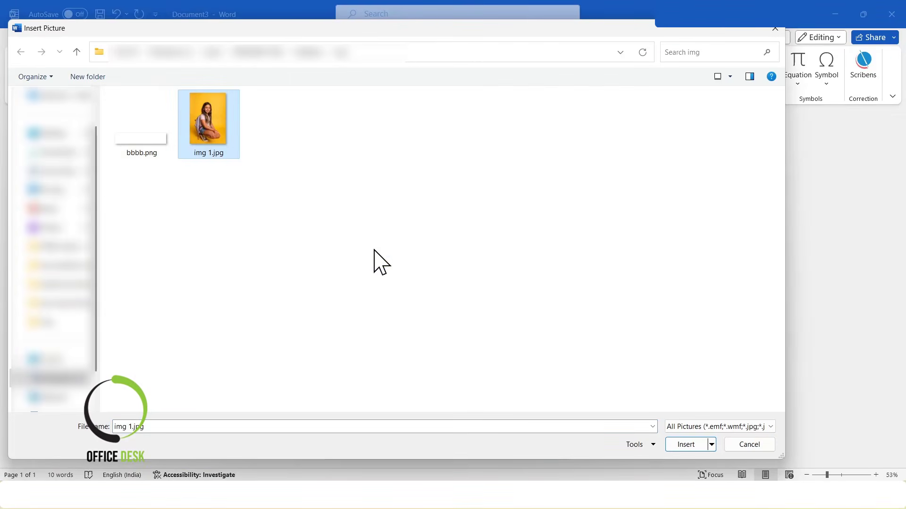
pyautogui.click(687, 445)
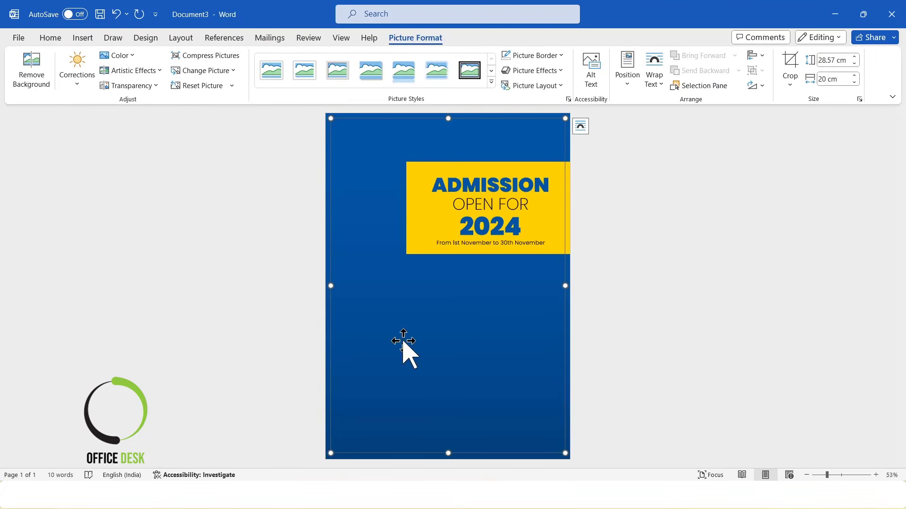
pyautogui.click(661, 85)
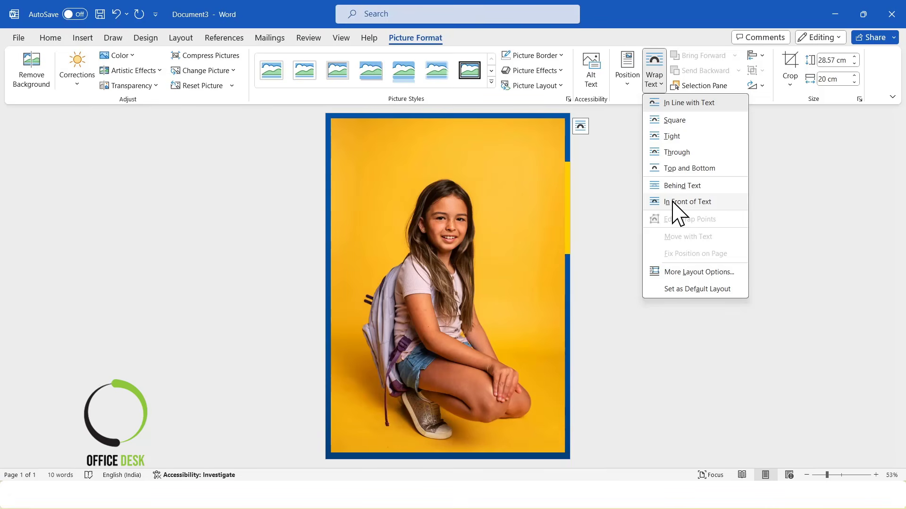
pyautogui.click(676, 202)
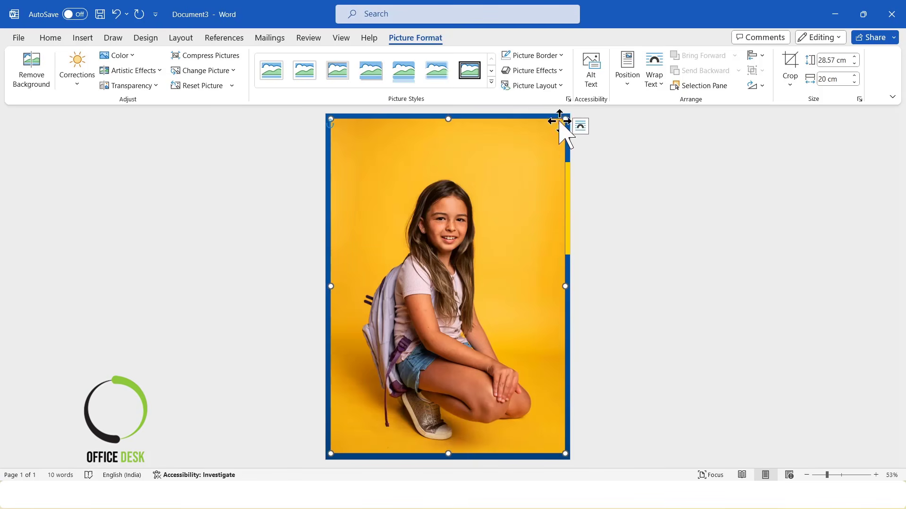
# Scale the girl's picture to about 17.58 by 12.3 cm and place it at the page's upper left, overlapping the yellow rectangle.
pyautogui.moveTo(565, 119); pyautogui.dragTo(442, 305)
pyautogui.moveTo(401, 375); pyautogui.dragTo(402, 195)
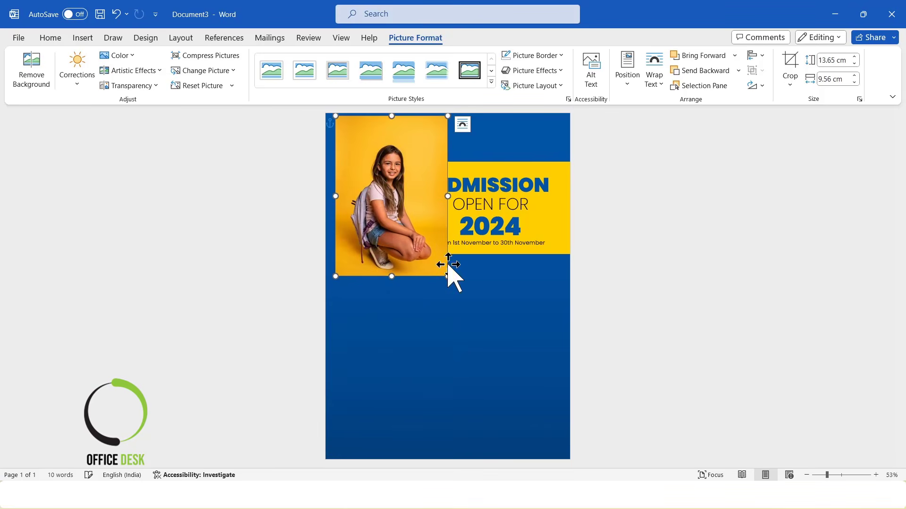
pyautogui.moveTo(447, 275); pyautogui.dragTo(463, 299)
pyautogui.moveTo(424, 233); pyautogui.dragTo(427, 222)
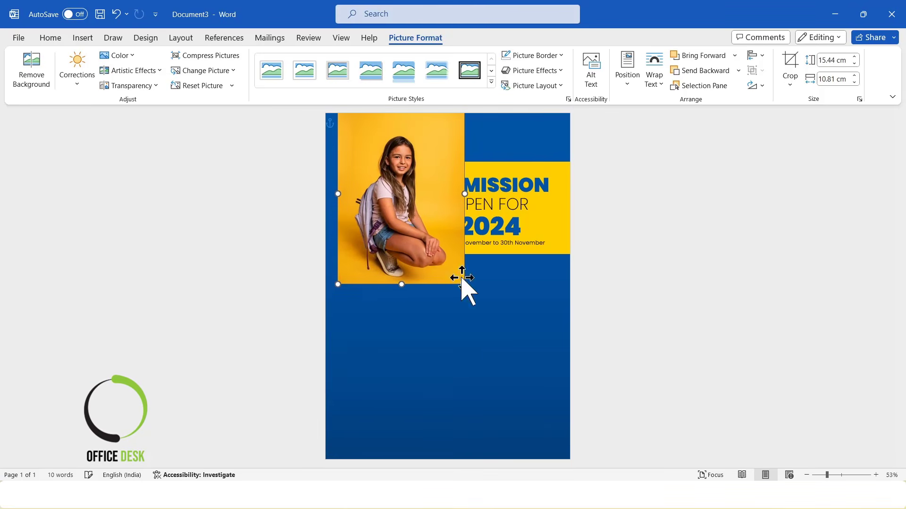
pyautogui.moveTo(464, 284); pyautogui.dragTo(470, 297)
pyautogui.moveTo(420, 238); pyautogui.dragTo(416, 241)
pyautogui.moveTo(469, 297); pyautogui.dragTo(478, 304)
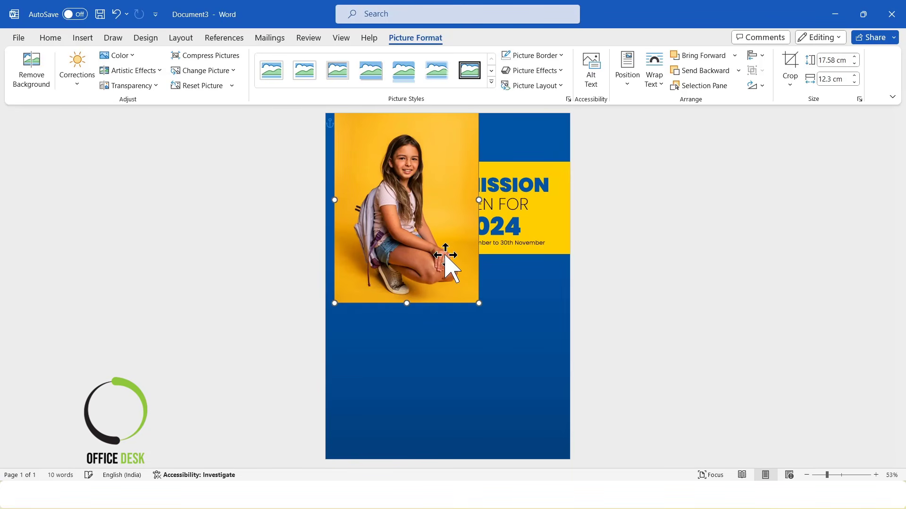
# Remove the picture's background, marking the girl's shoe to keep and the area beside it to remove.
pyautogui.click(34, 85)
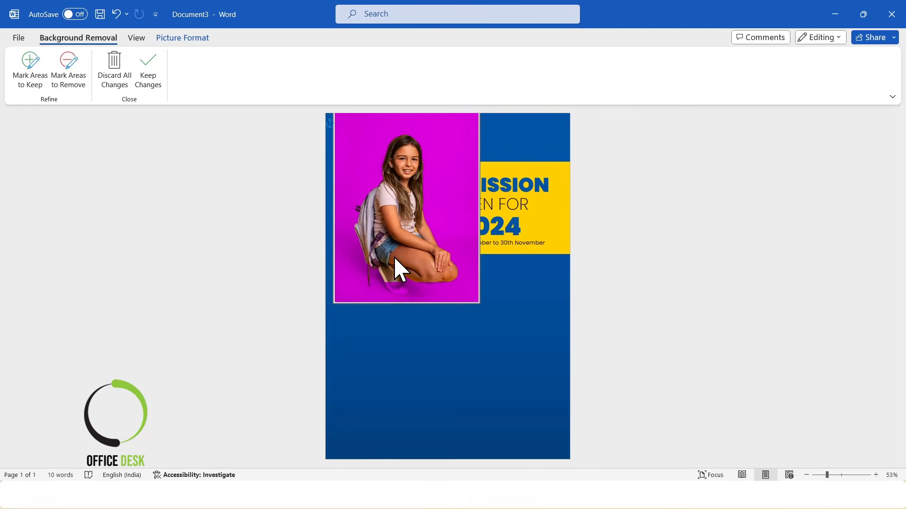
pyautogui.click(31, 75)
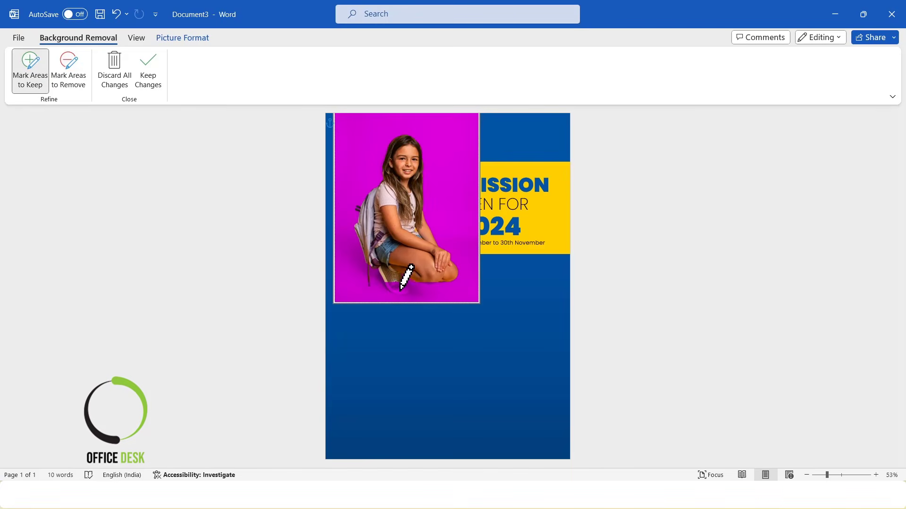
pyautogui.moveTo(398, 282); pyautogui.dragTo(399, 279)
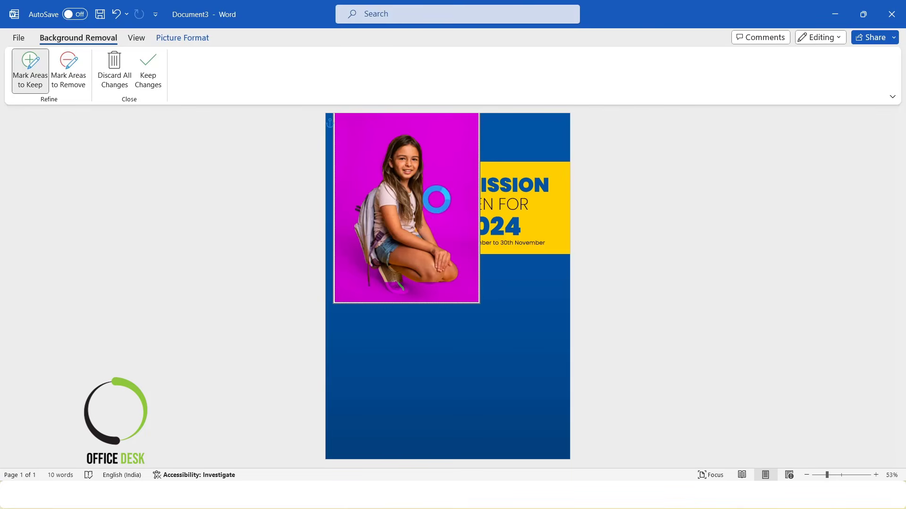
pyautogui.click(69, 80)
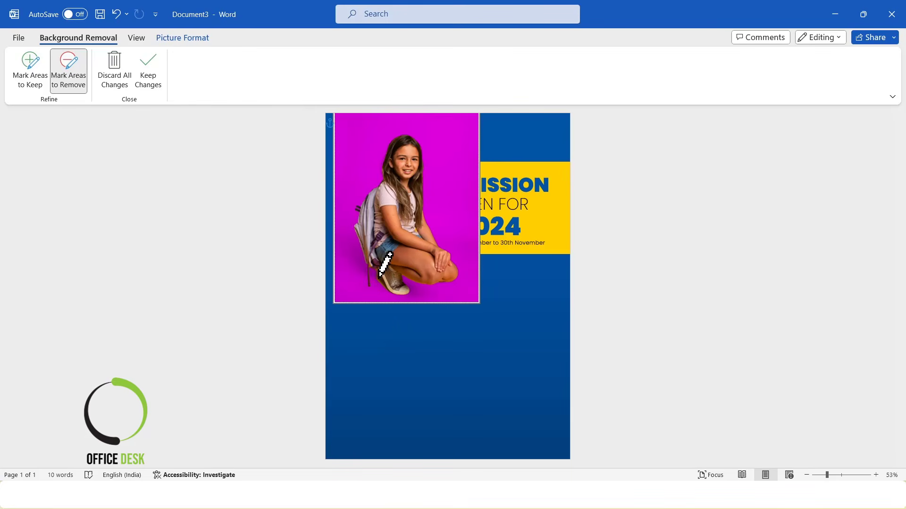
pyautogui.moveTo(380, 276); pyautogui.dragTo(376, 292)
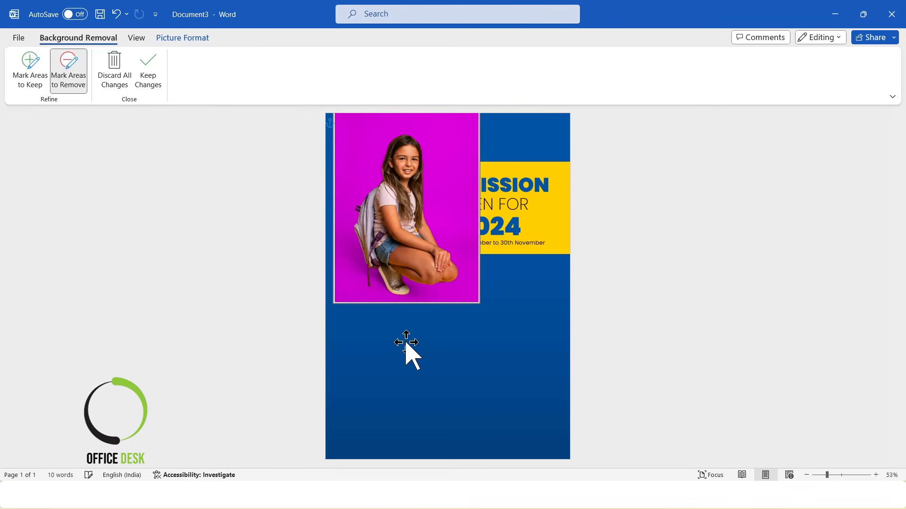
pyautogui.click(148, 73)
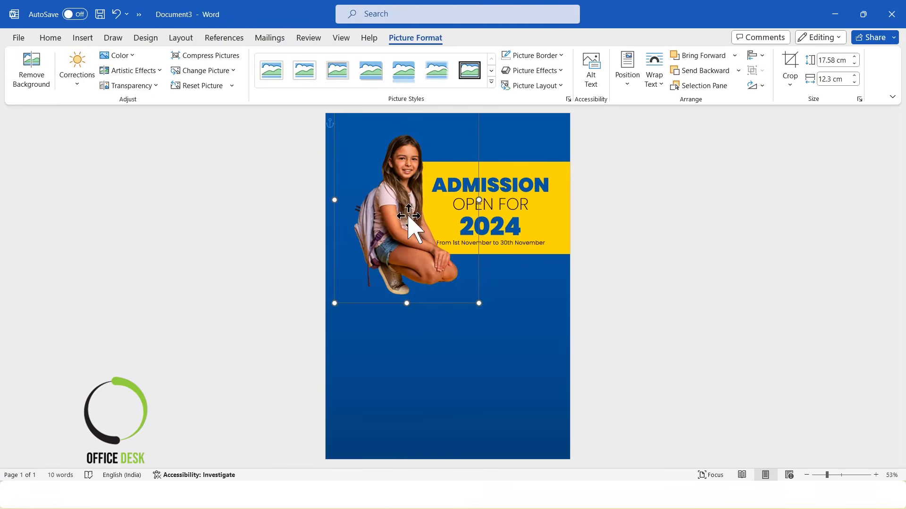
# Move the girl's picture slightly left and shift the four heading text boxes together slightly right on the yellow rectangle.
pyautogui.moveTo(409, 216); pyautogui.dragTo(391, 199)
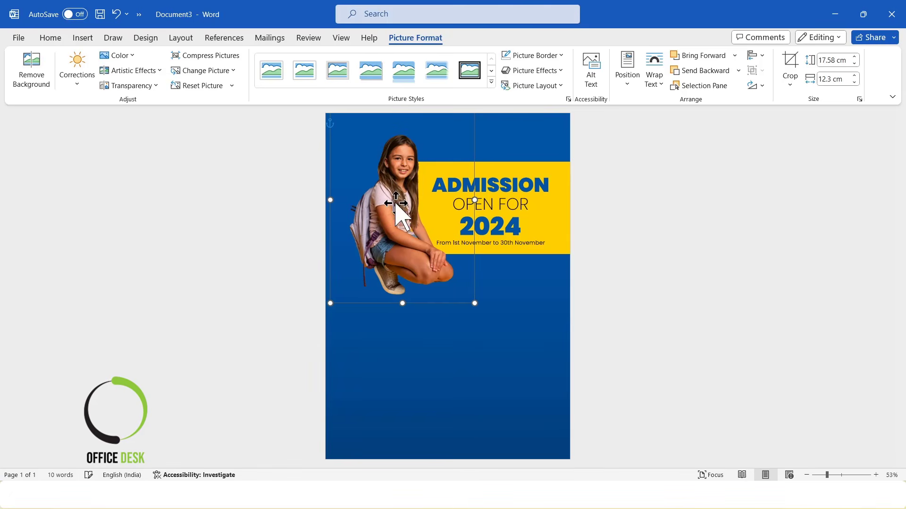
pyautogui.click(645, 279)
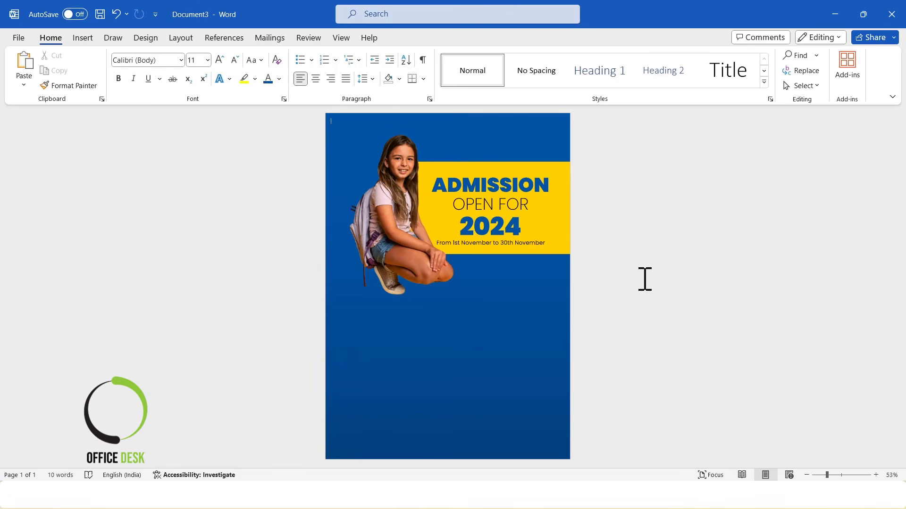
pyautogui.click(532, 241)
pyautogui.keyDown('shift'); pyautogui.click(514, 214); pyautogui.keyUp('shift')
pyautogui.keyDown('shift'); pyautogui.click(519, 200); pyautogui.keyUp('shift')
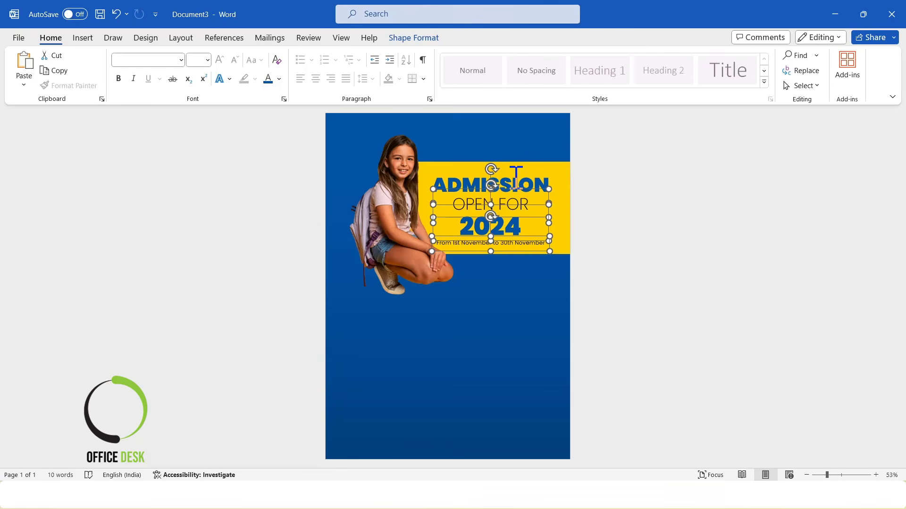
pyautogui.keyDown('shift'); pyautogui.click(517, 176); pyautogui.keyUp('shift')
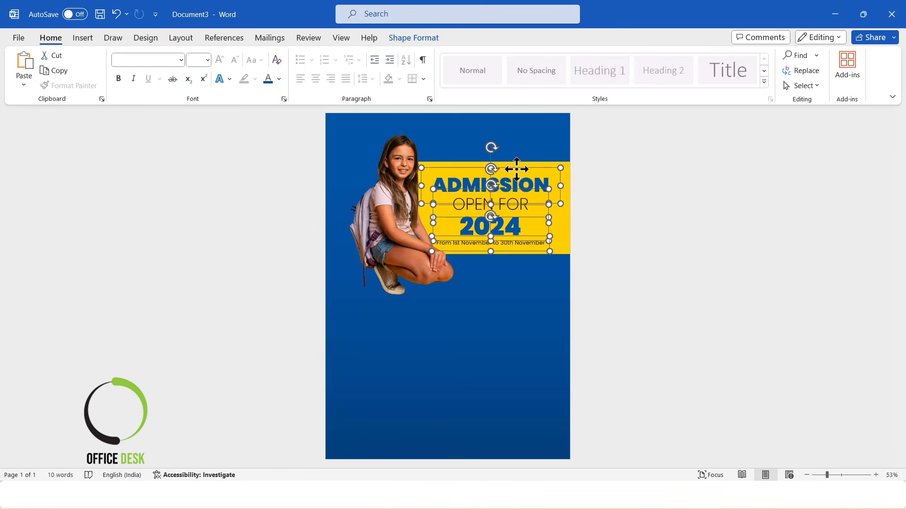
pyautogui.hotkey('ctrl', 'z')
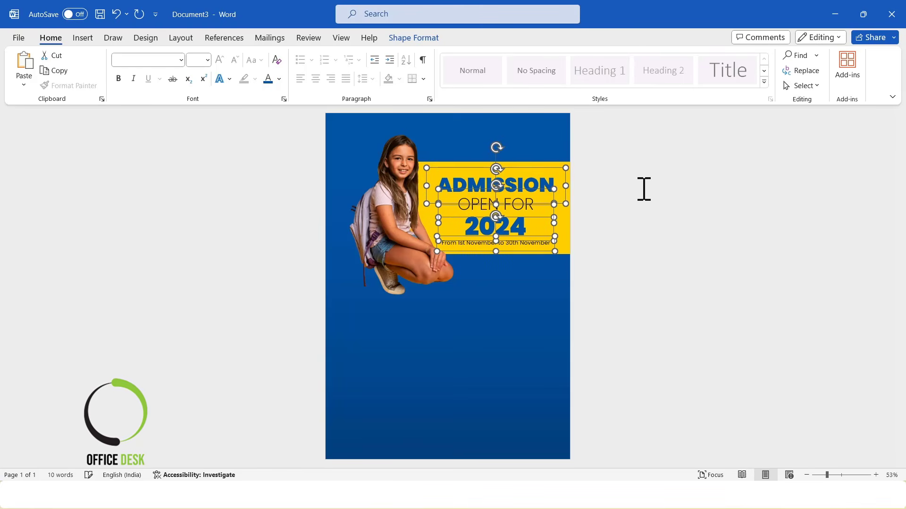
pyautogui.press('Left')
pyautogui.click(639, 194)
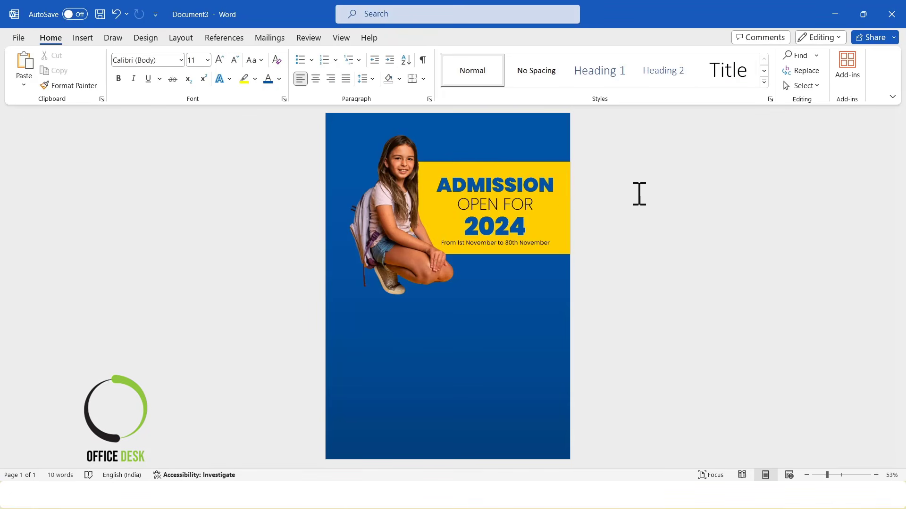
pyautogui.click(399, 216)
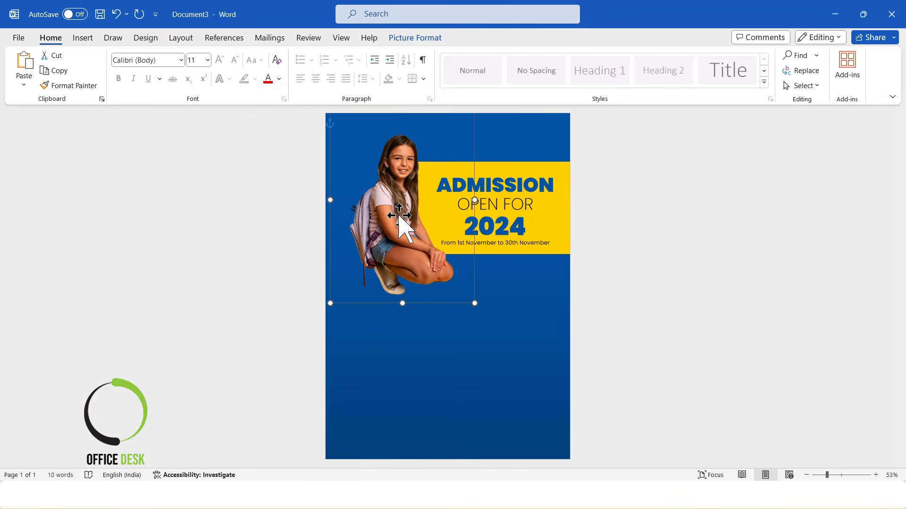
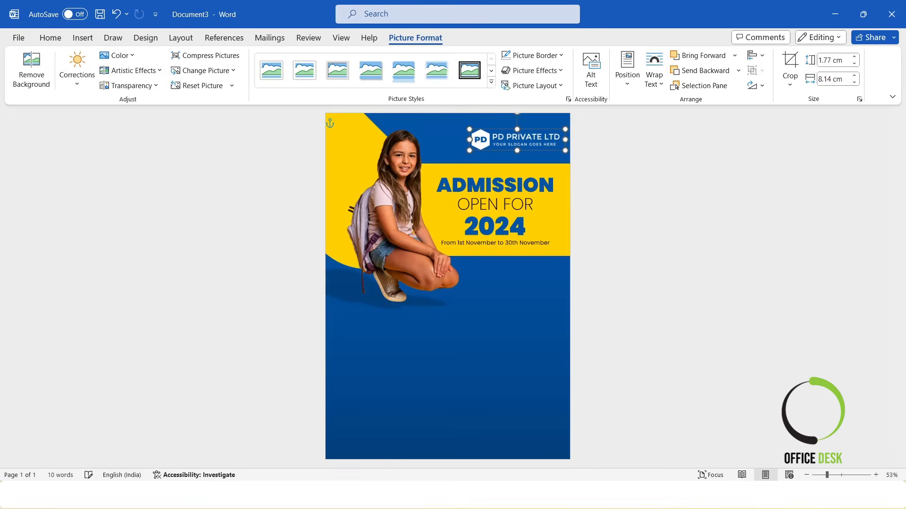
# Move the PD PRIVATE LTD logo slightly left and nudge it down above the yellow rectangle.
pyautogui.click(628, 171)
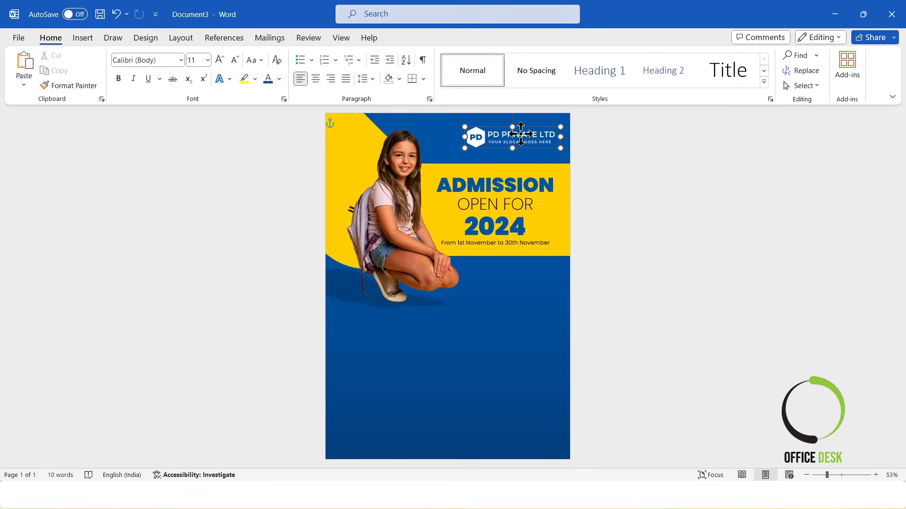
pyautogui.click(651, 205)
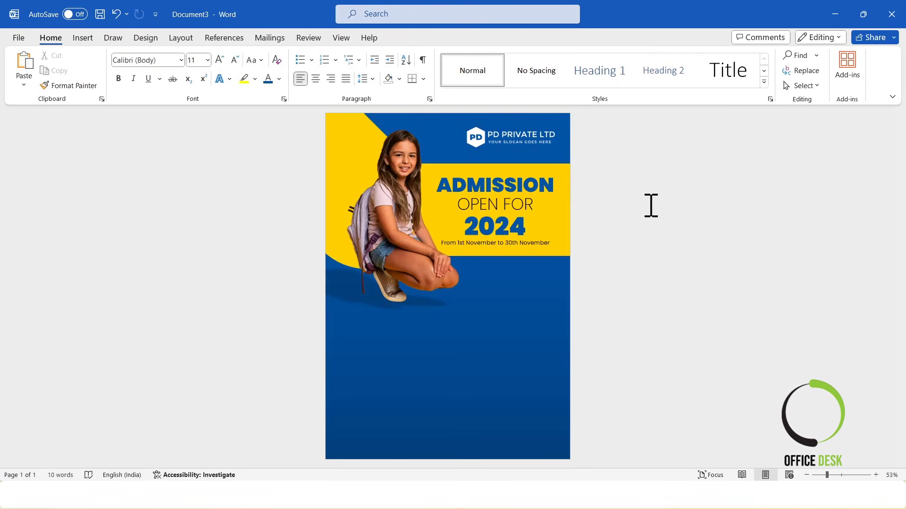
pyautogui.click(555, 144)
pyautogui.hotkey('ctrl', 'z')
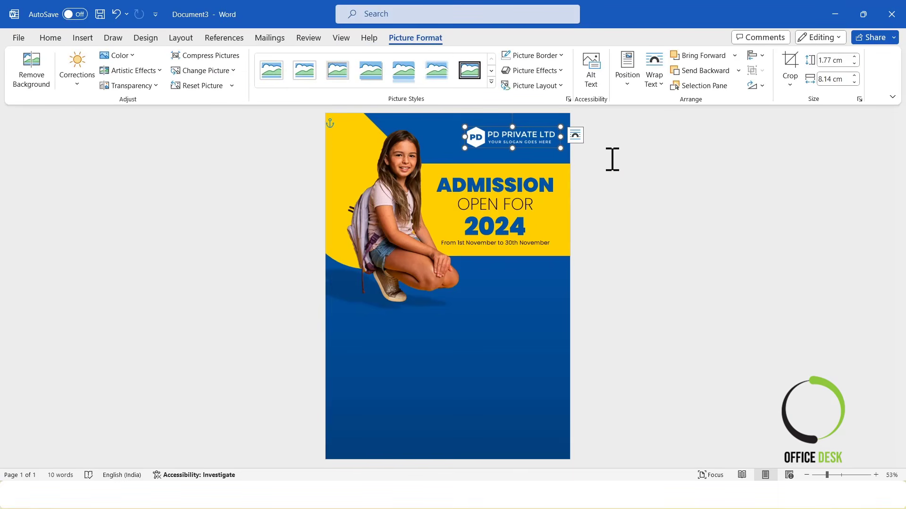
pyautogui.press('Down')
pyautogui.click(645, 166)
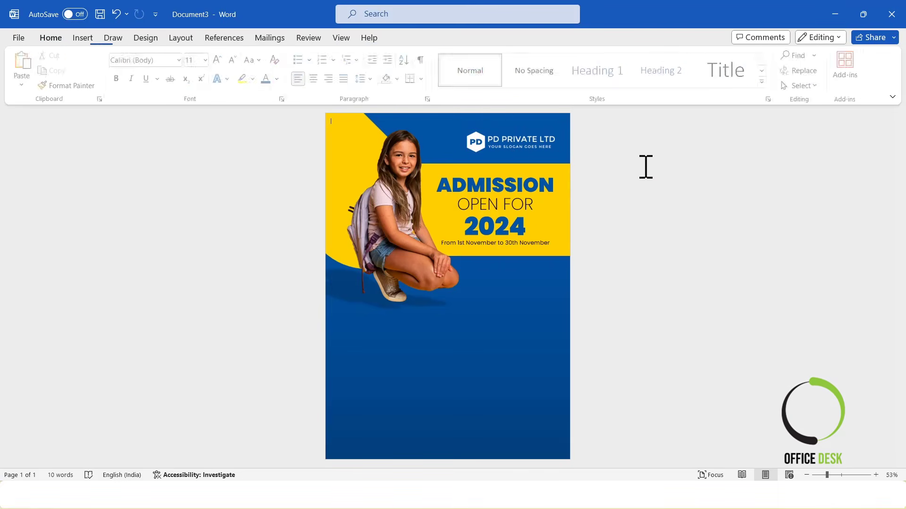
# Shrink the PD PRIVATE LTD logo slightly from its lower-left corner.
pyautogui.click(518, 139)
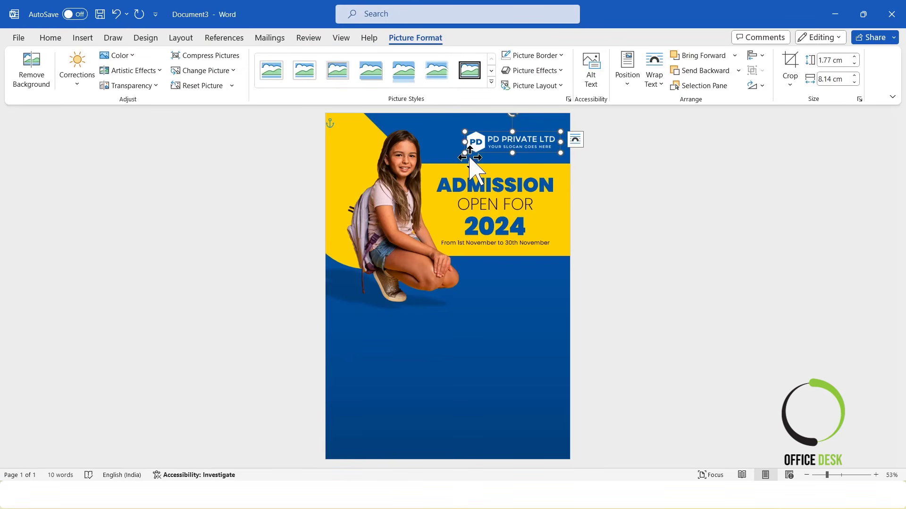
pyautogui.moveTo(465, 153); pyautogui.dragTo(475, 149)
pyautogui.click(631, 177)
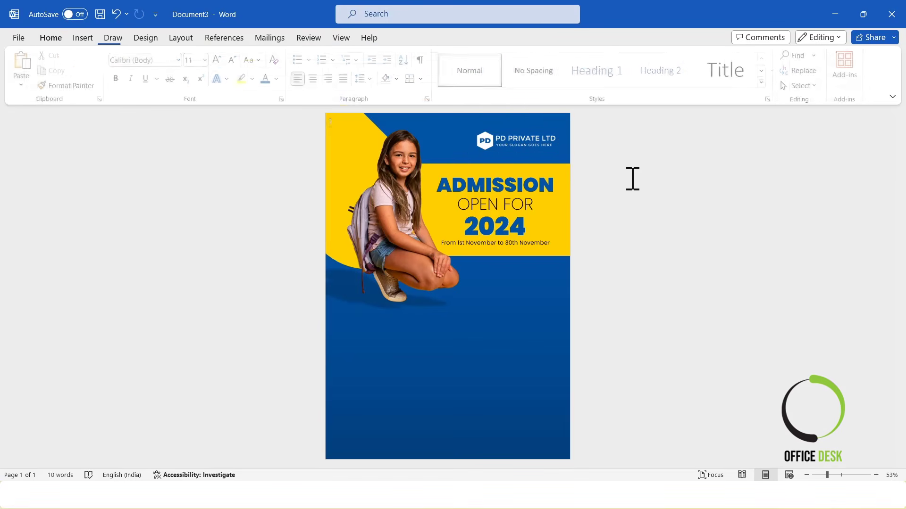
# Group the ADMISSION, OPEN FOR, 2024 and date text boxes into one object.
pyautogui.click(513, 168)
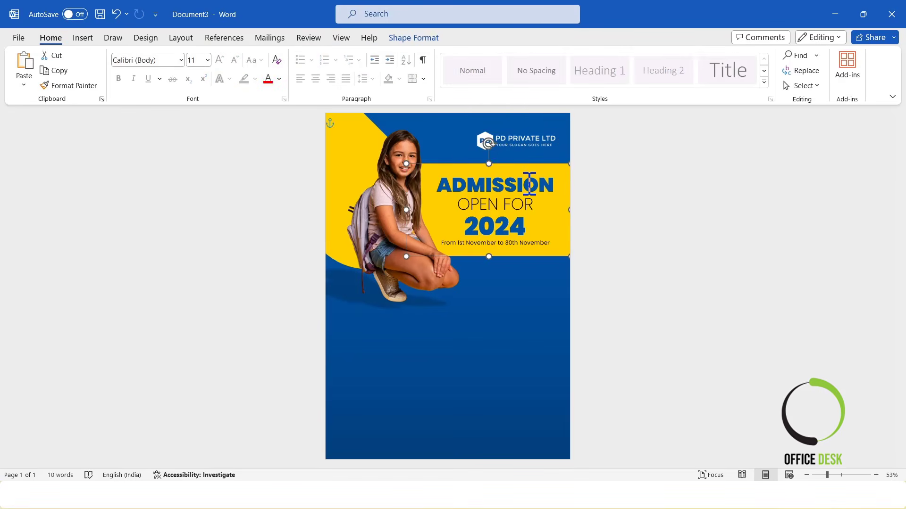
pyautogui.keyDown('ctrl'); pyautogui.click(521, 205); pyautogui.keyUp('ctrl')
pyautogui.keyDown('ctrl'); pyautogui.click(519, 227); pyautogui.keyUp('ctrl')
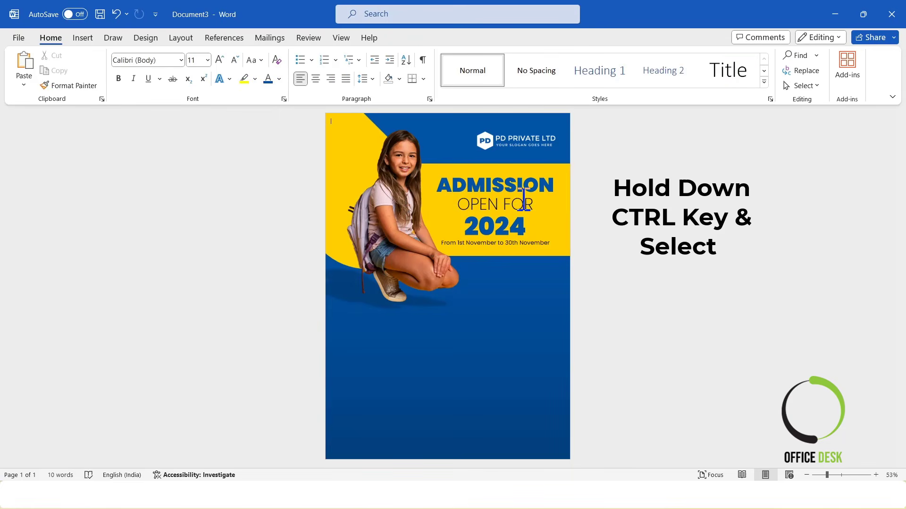
pyautogui.click(523, 199)
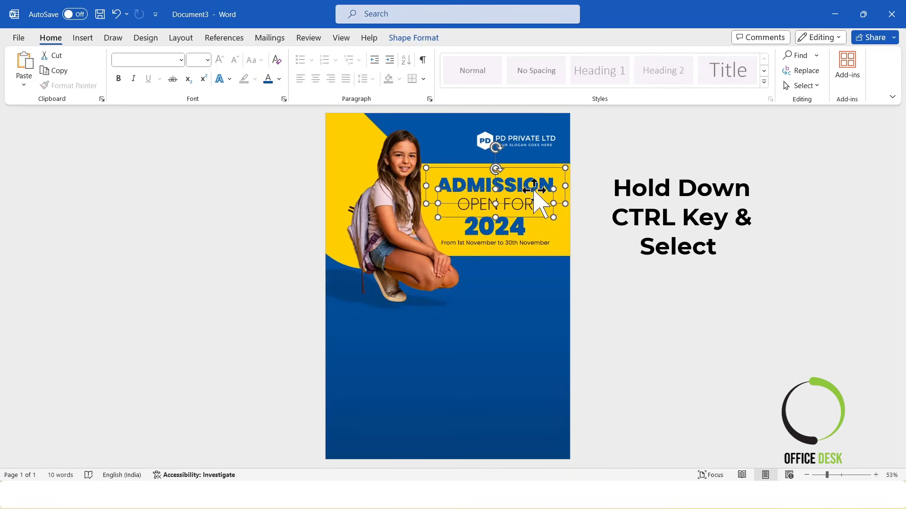
pyautogui.keyDown('ctrl'); pyautogui.click(529, 225); pyautogui.keyUp('ctrl')
pyautogui.keyDown('ctrl'); pyautogui.click(536, 242); pyautogui.keyUp('ctrl')
pyautogui.rightClick(542, 245)
pyautogui.moveTo(614, 292)
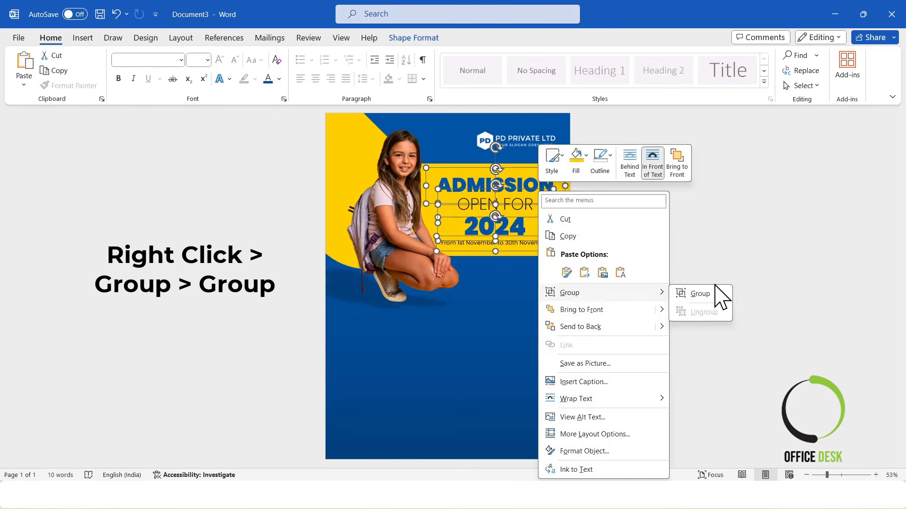
pyautogui.click(707, 295)
# Nudge the grouped heading text slightly up on the yellow rectangle.
pyautogui.press('Up')
pyautogui.press('Up')
pyautogui.press('Up')
pyautogui.press('Up')
pyautogui.press('Up')
pyautogui.press('Up')
pyautogui.press('Up')
pyautogui.press('Up')
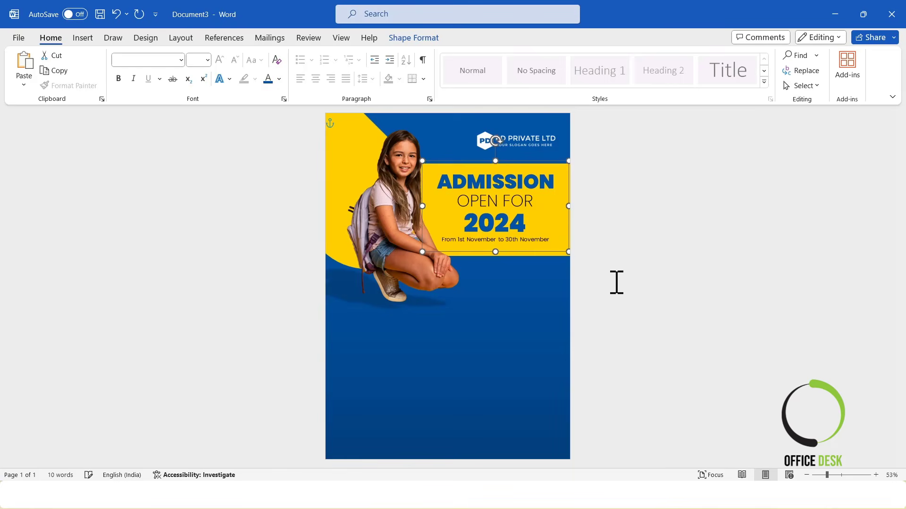
# Nudge the yellow rectangle behind the heading text slightly up.
pyautogui.click(617, 283)
pyautogui.click(542, 255)
pyautogui.press('Up')
pyautogui.press('Up')
pyautogui.press('Up')
pyautogui.press('Up')
pyautogui.press('Up')
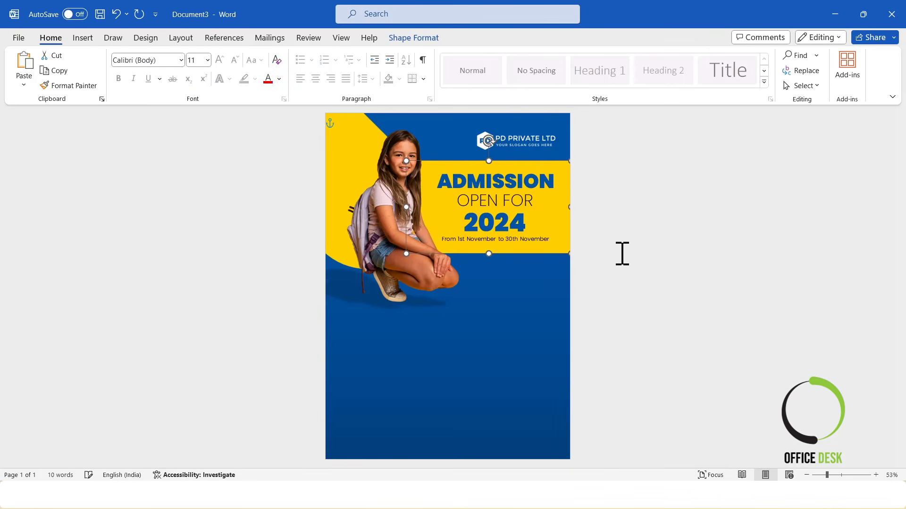
# Move the PD PRIVATE LTD logo slightly left above the yellow rectangle.
pyautogui.click(585, 214)
pyautogui.click(531, 141)
pyautogui.click(633, 198)
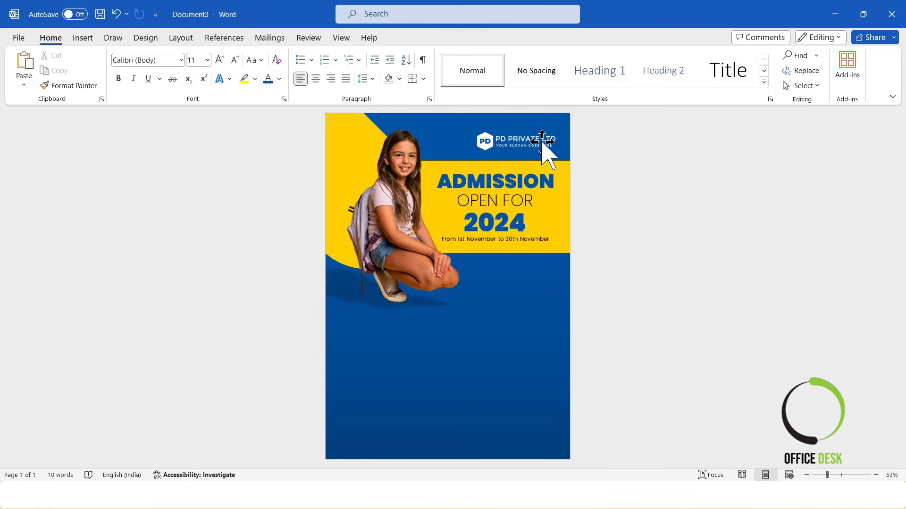
pyautogui.click(548, 153)
pyautogui.click(633, 215)
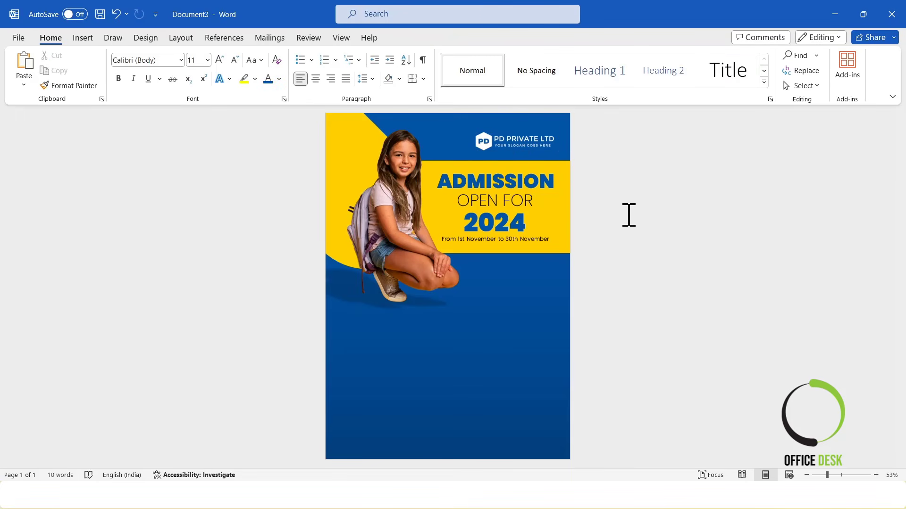
pyautogui.click(415, 233)
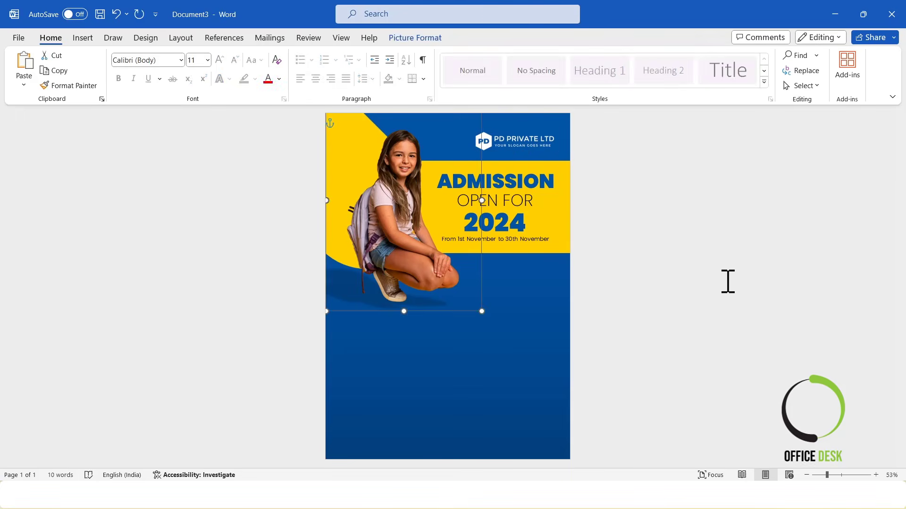
pyautogui.click(727, 282)
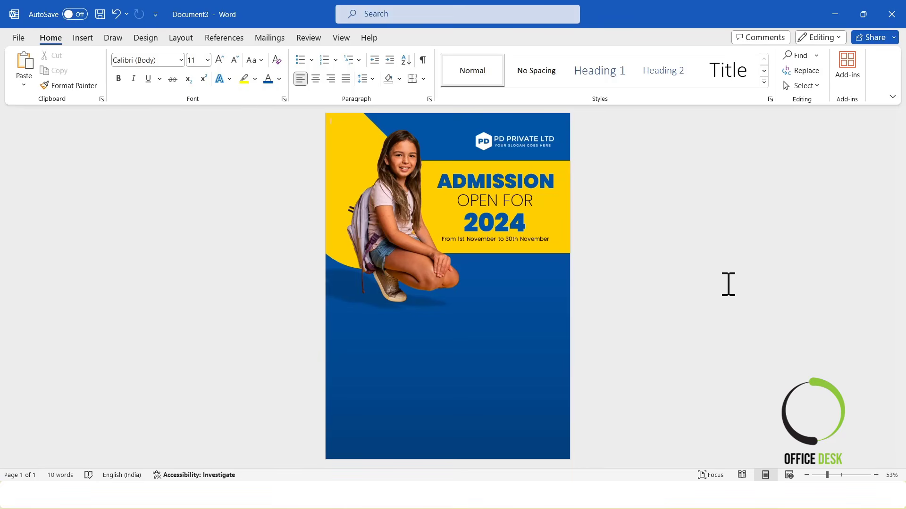
# Draw a text box about 9.69 cm wide and 2.38 cm high below the girl's shoe and enter "All subjects".
pyautogui.click(83, 38)
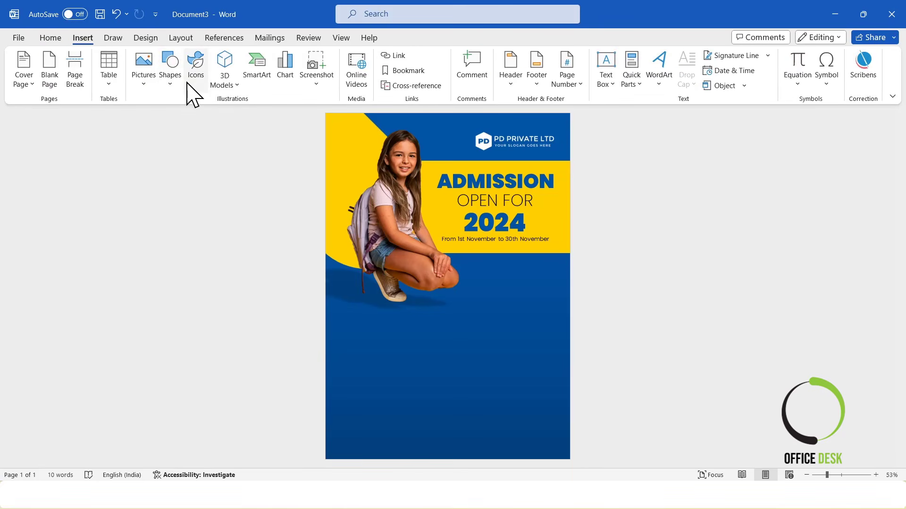
pyautogui.click(170, 71)
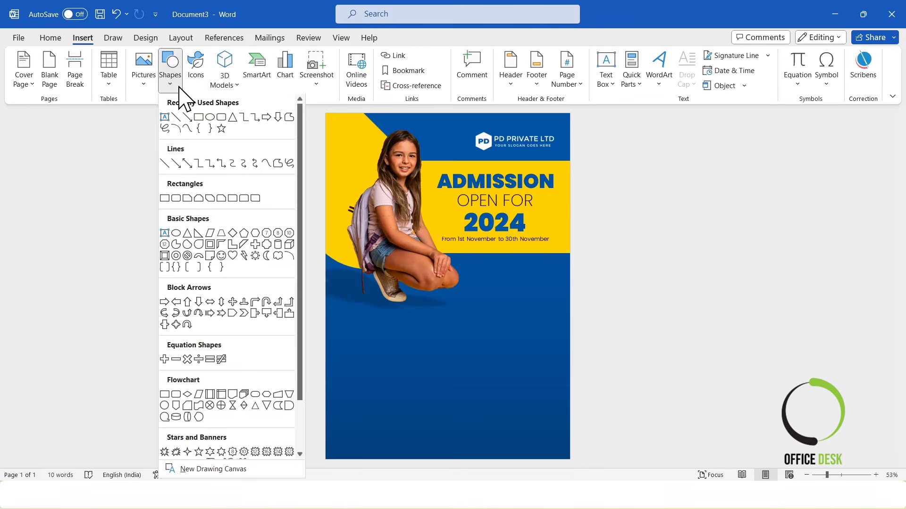
pyautogui.click(165, 234)
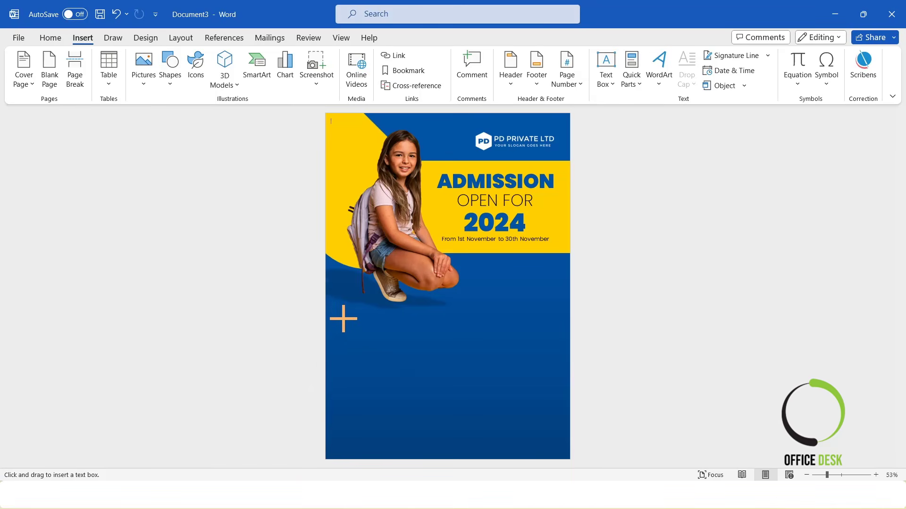
pyautogui.moveTo(343, 319); pyautogui.dragTo(457, 346)
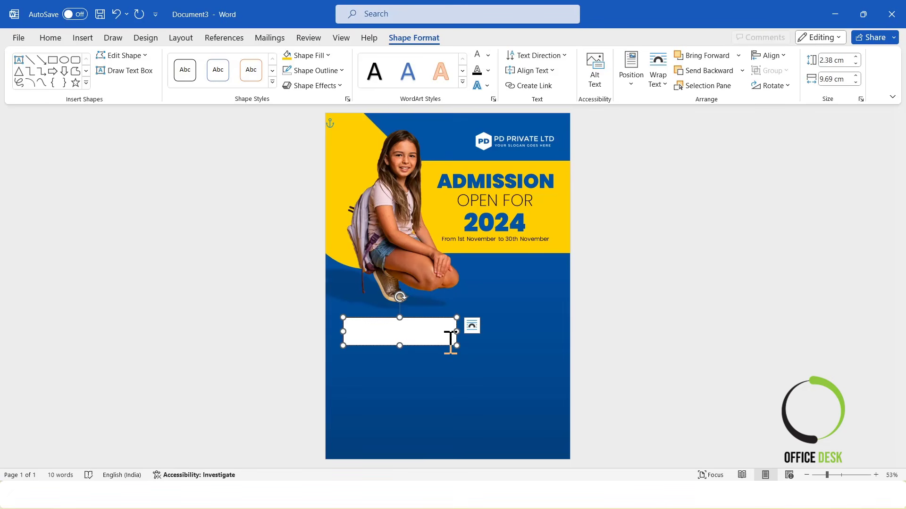
pyautogui.write('all')
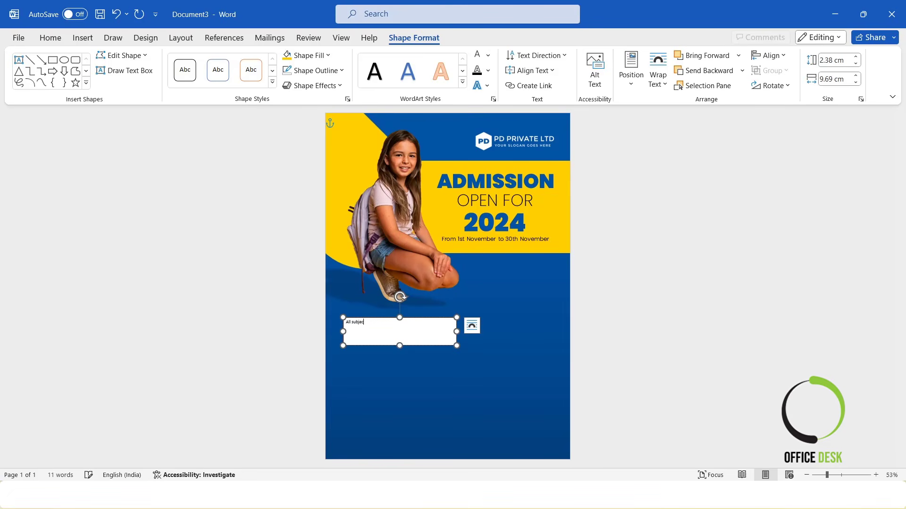
# Set the "All subjects" text to the Poppins Black font and convert it to uppercase.
pyautogui.hotkey('ctrl', 'a')
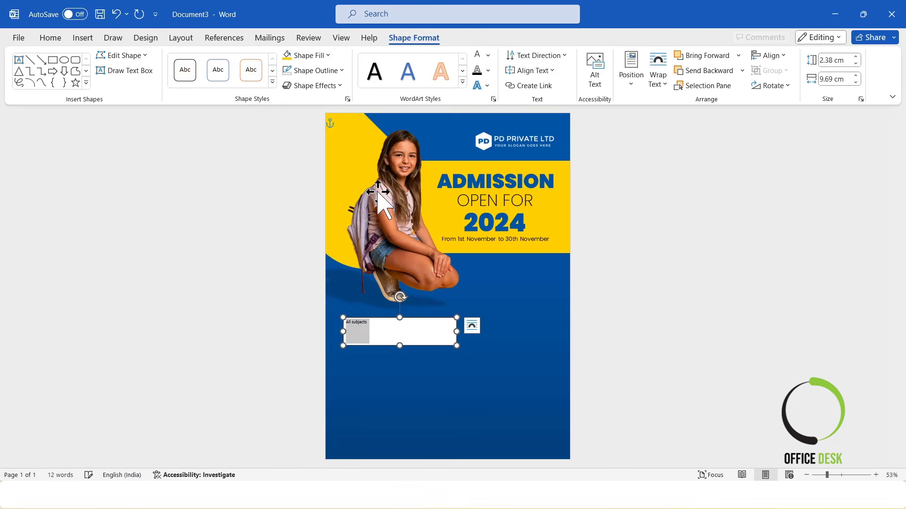
pyautogui.click(51, 37)
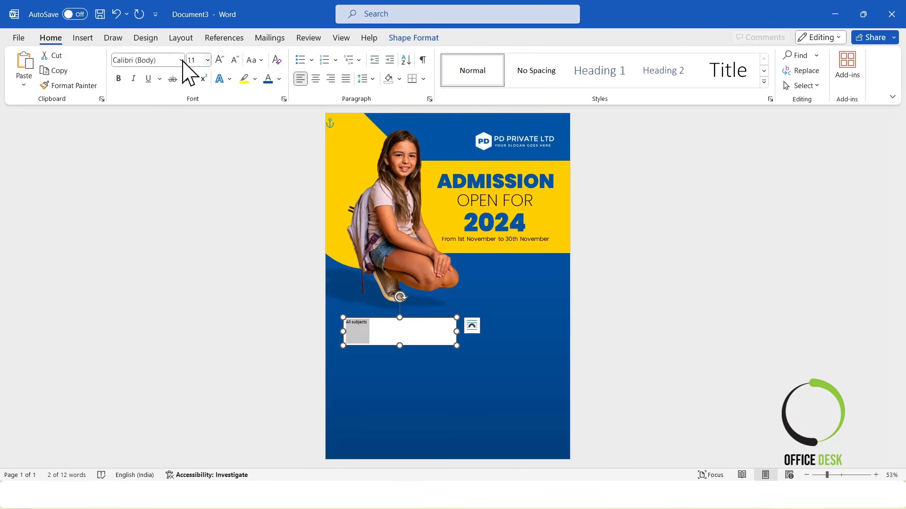
pyautogui.click(174, 60)
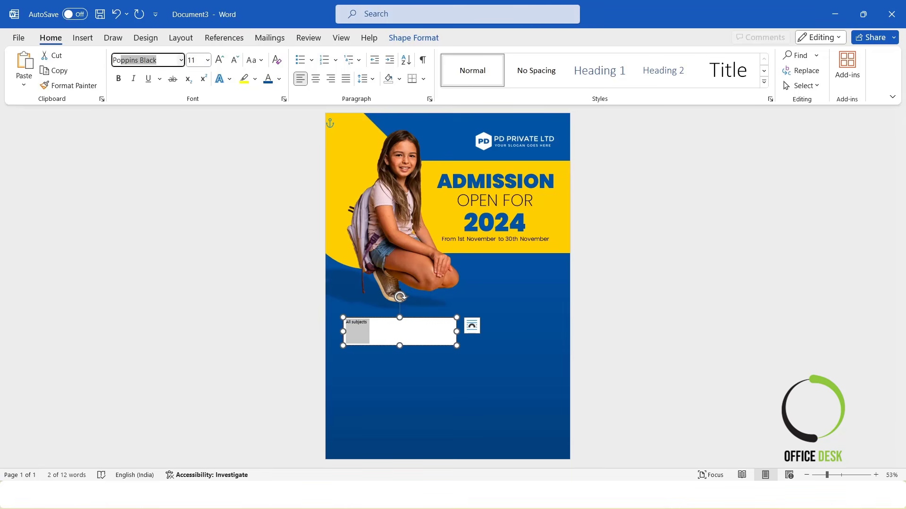
pyautogui.write('P')
pyautogui.press('Return')
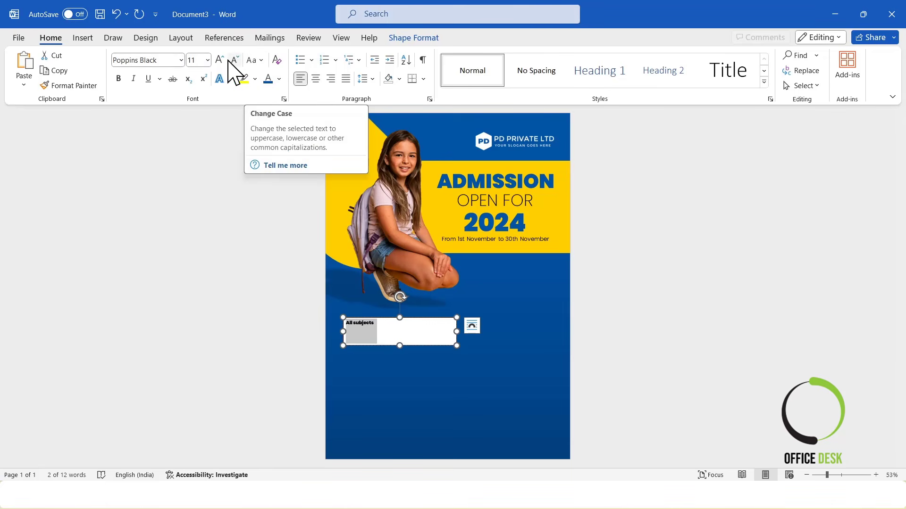
pyautogui.click(254, 60)
pyautogui.click(283, 109)
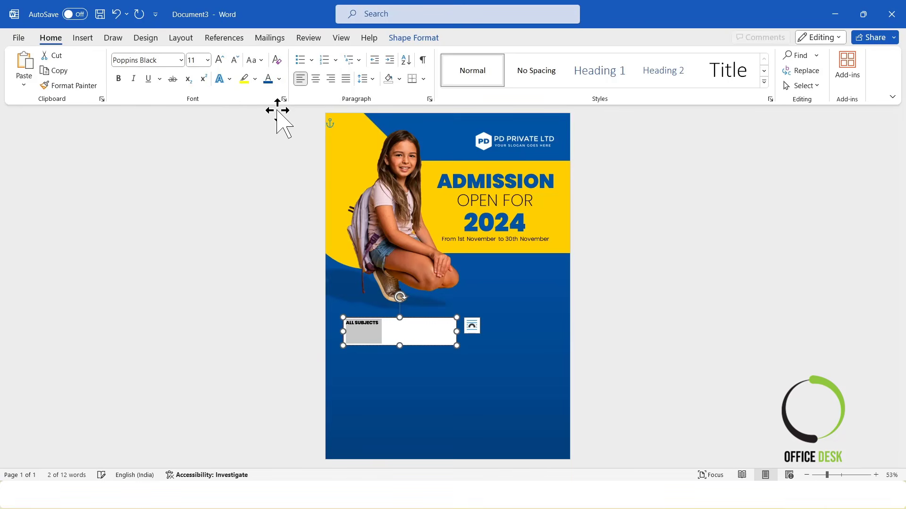
# Enlarge the ALL SUBJECTS text to 28 pt.
pyautogui.click(220, 60)
pyautogui.click(219, 59)
pyautogui.click(219, 60)
pyautogui.click(220, 60)
pyautogui.click(219, 60)
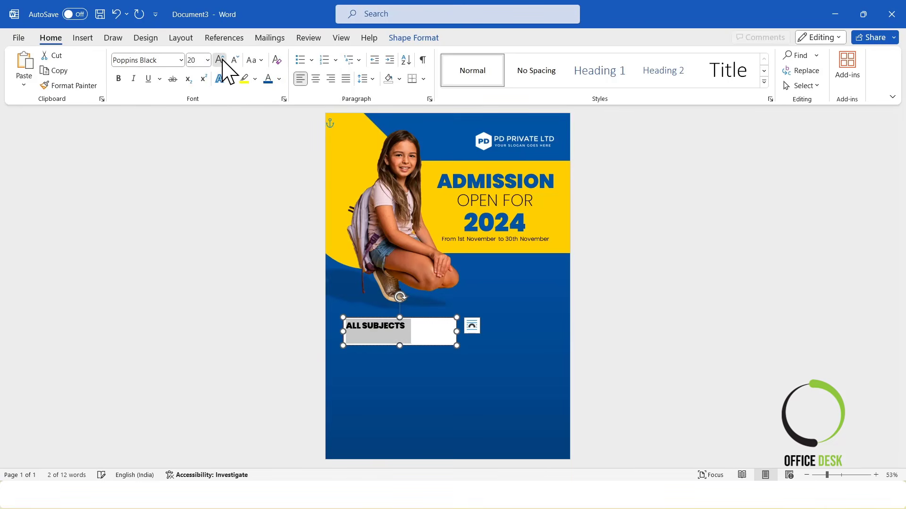
pyautogui.click(219, 60)
pyautogui.click(220, 60)
pyautogui.click(221, 60)
pyautogui.click(220, 60)
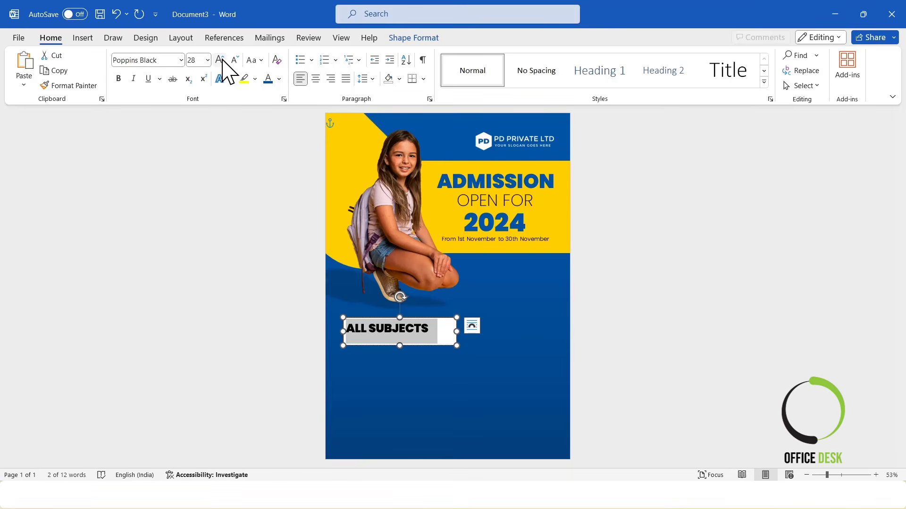
# Remove the fill and the outline from the ALL SUBJECTS text box.
pyautogui.click(397, 40)
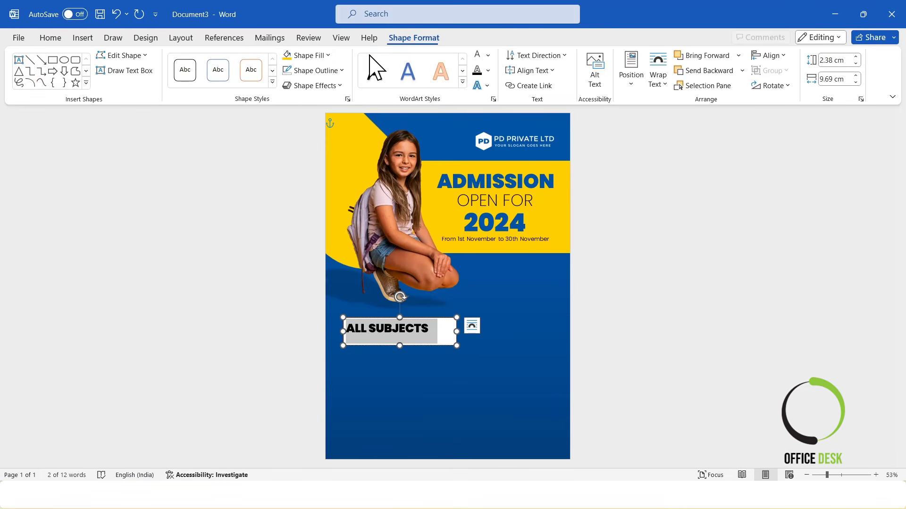
pyautogui.click(323, 56)
pyautogui.click(305, 243)
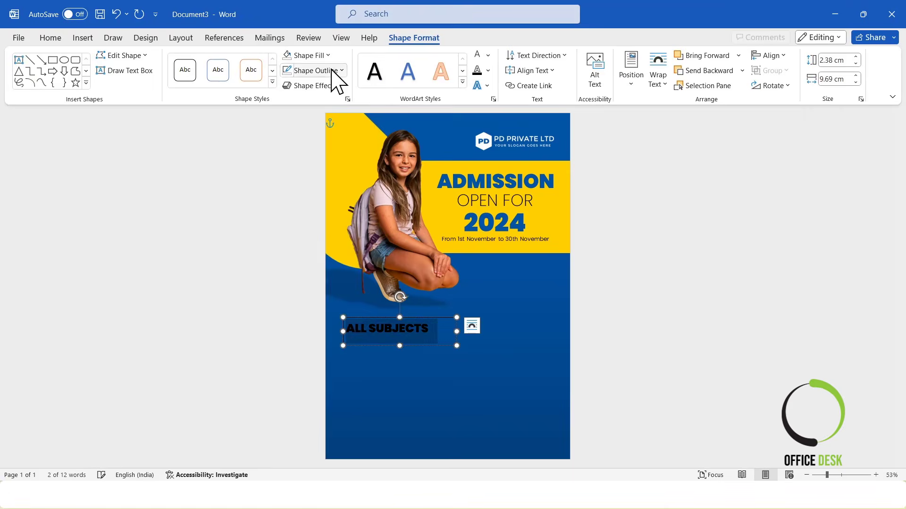
pyautogui.click(326, 70)
pyautogui.click(317, 257)
# Color the ALL SUBJECTS text with the recently used yellow.
pyautogui.moveTo(346, 329); pyautogui.dragTo(437, 330)
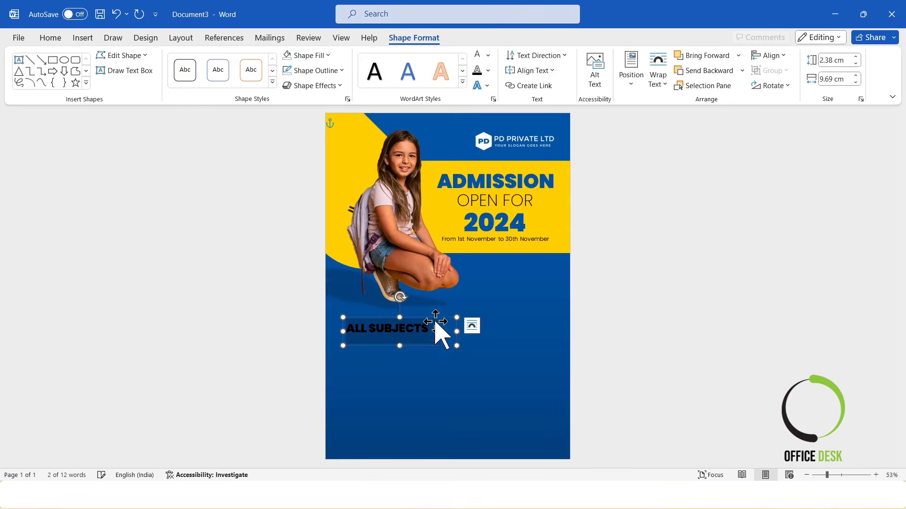
pyautogui.click(488, 55)
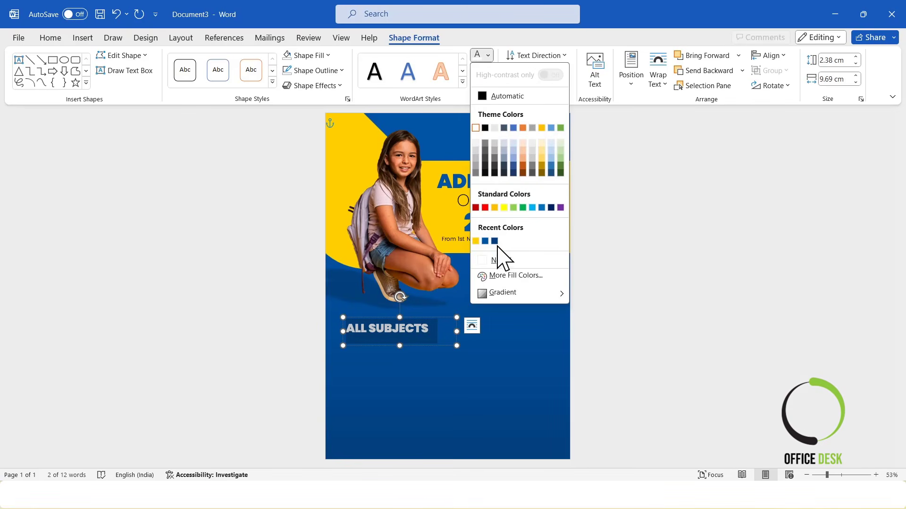
pyautogui.click(479, 240)
# Narrow the ALL SUBJECTS text box to about 8.1 cm and shift it slightly right and up, just below the shoe.
pyautogui.moveTo(456, 331); pyautogui.dragTo(422, 315)
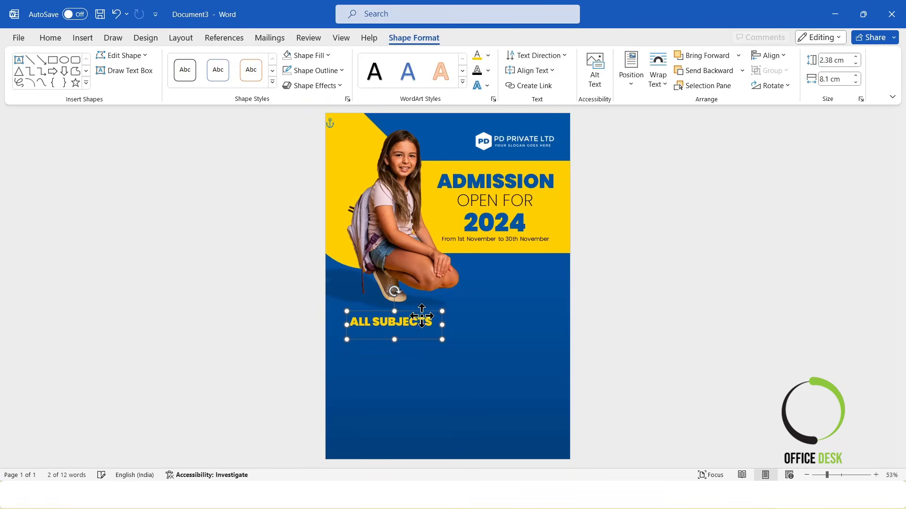
pyautogui.click(715, 329)
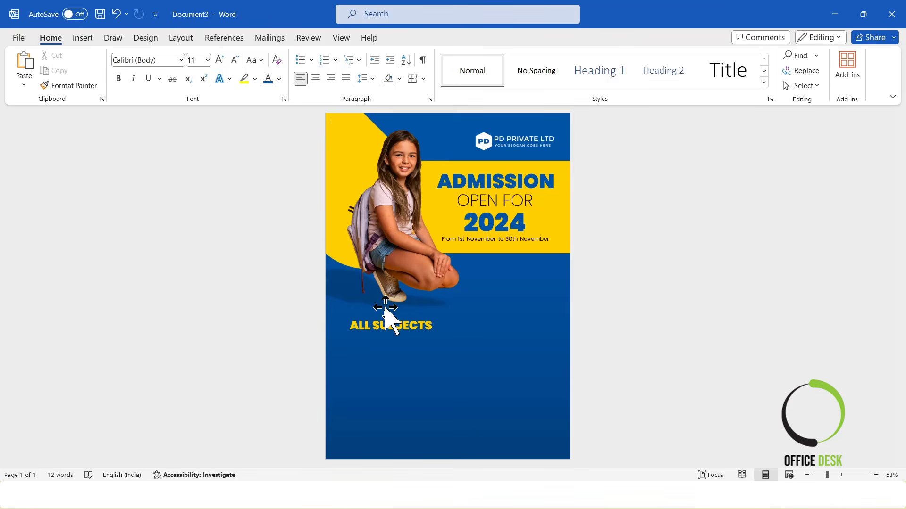
# Duplicate the ALL SUBJECTS text box below the original, enlarge the copy to about 11.73 cm by 3.02 cm, and clear its text.
pyautogui.click(398, 325)
pyautogui.click(409, 316)
pyautogui.hotkey('ctrl', 'd')
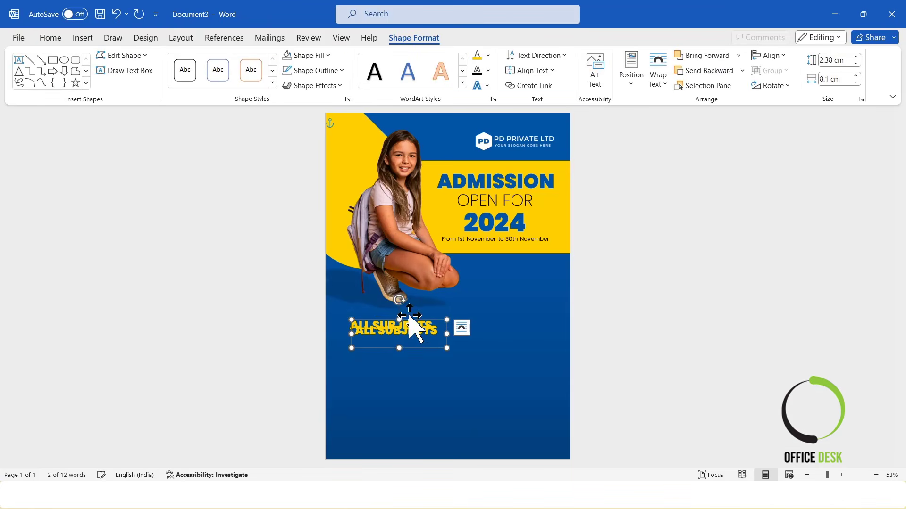
pyautogui.moveTo(414, 322); pyautogui.dragTo(394, 364)
pyautogui.moveTo(442, 345); pyautogui.dragTo(331, 336)
pyautogui.press('Delete')
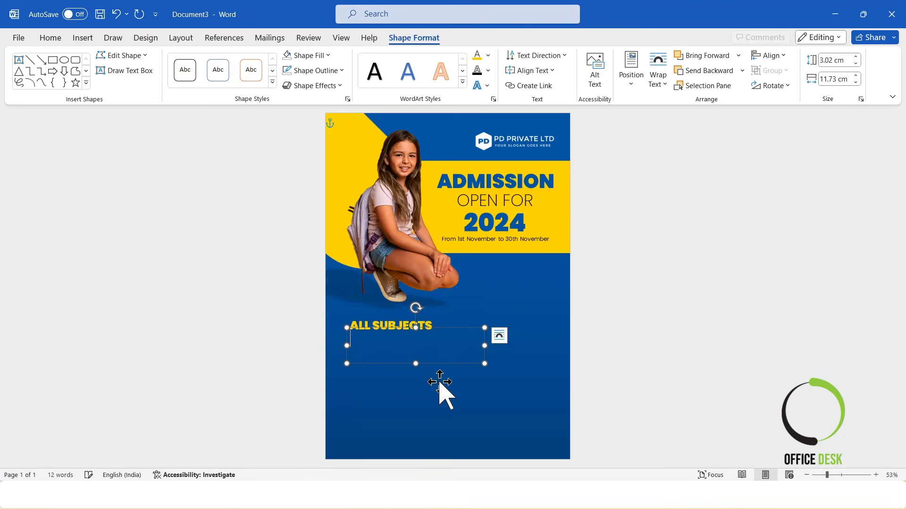
# Switch to Document2 and copy the Lorem ipsum paragraph below its ALL SUBJECTS heading.
pyautogui.moveTo(415, 508)
pyautogui.click(427, 441)
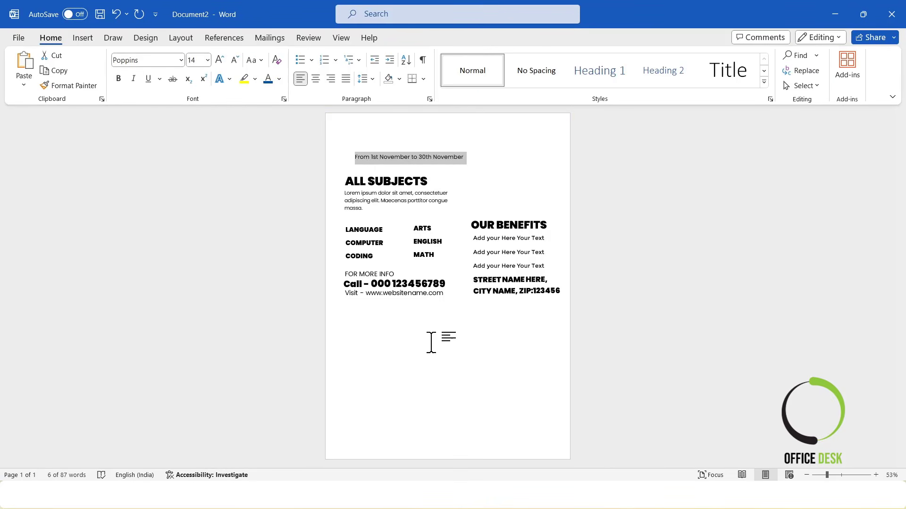
pyautogui.click(380, 209)
pyautogui.doubleClick(324, 202)
pyautogui.hotkey('ctrl', 'c')
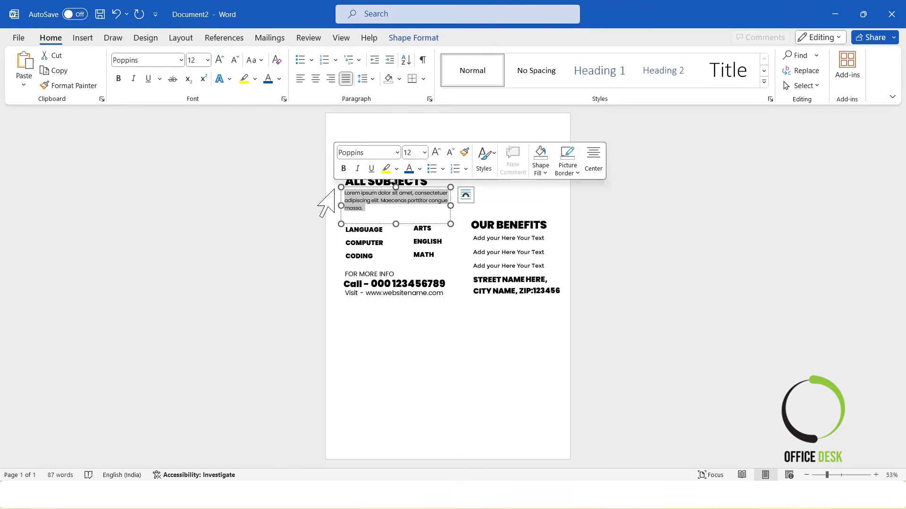
# Return to Document3, paste the paragraph as white text into the empty text box, and shrink the box around it below ALL SUBJECTS.
pyautogui.hotkey('alt', 'Tab')
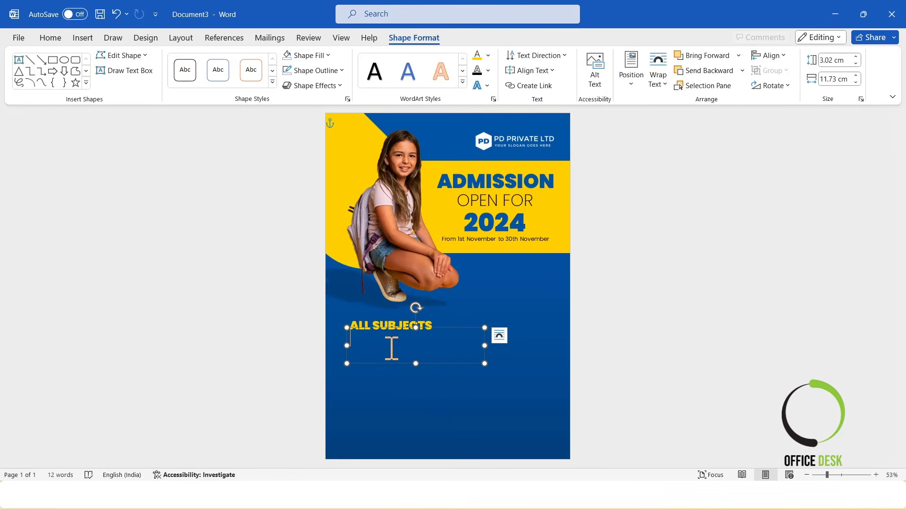
pyautogui.hotkey('ctrl', 'v')
pyautogui.moveTo(484, 345); pyautogui.dragTo(440, 339)
pyautogui.click(632, 338)
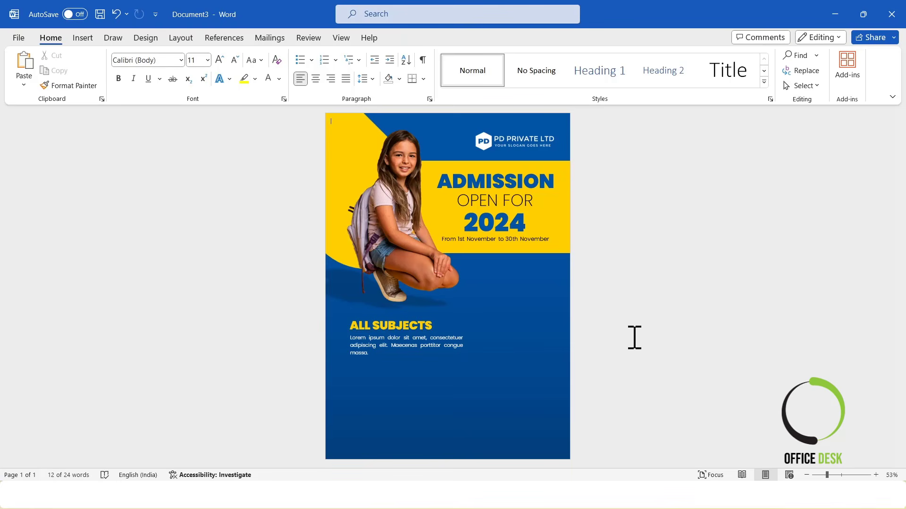
pyautogui.click(435, 330)
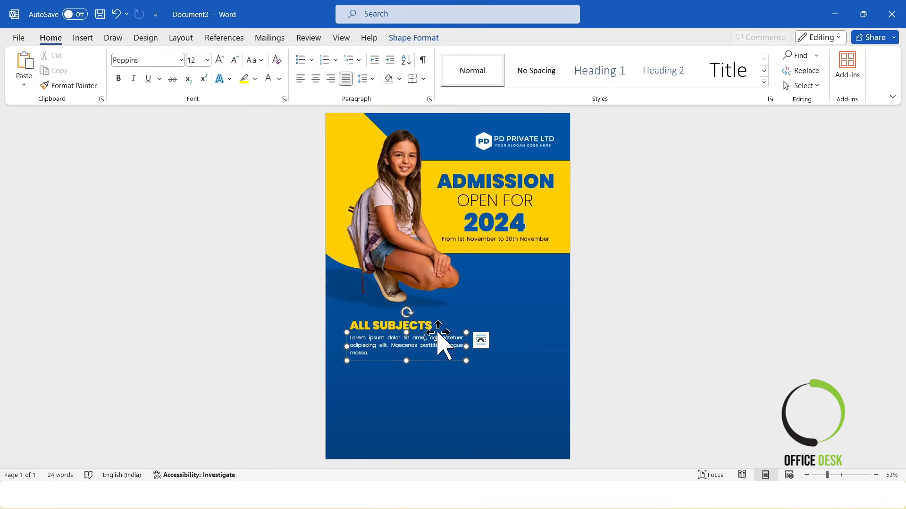
# Nudge the Lorem ipsum text box slightly down from the ALL SUBJECTS heading.
pyautogui.press('Down')
pyautogui.click(709, 326)
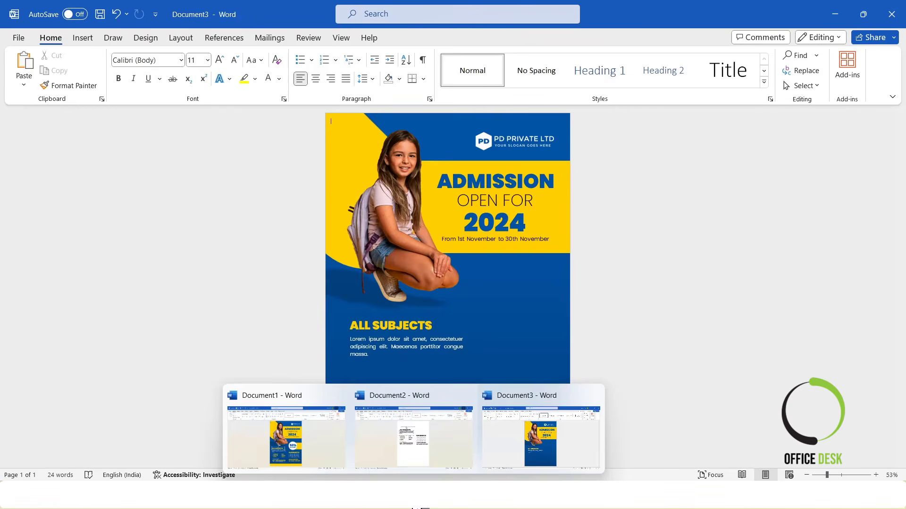
# Switch to Document2 and copy the two subject list text boxes, LANGUAGE/COMPUTER/CODING and ARTS/ENGLISH/MATH, together.
pyautogui.click(447, 446)
pyautogui.click(376, 225)
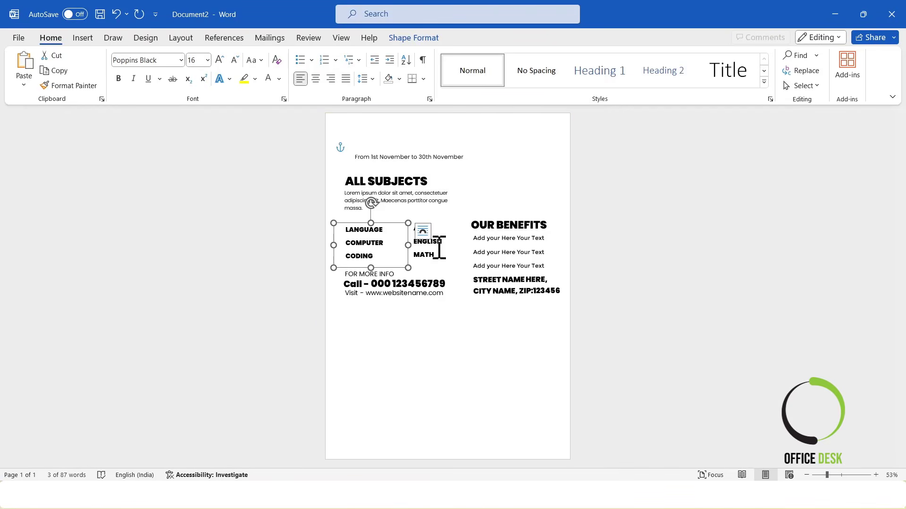
pyautogui.keyDown('shift'); pyautogui.click(449, 223); pyautogui.keyUp('shift')
pyautogui.hotkey('ctrl', 'c')
# Return to Document3, paste both subject lists below the Lorem ipsum paragraph, and color their text yellow.
pyautogui.click(835, 14)
pyautogui.hotkey('ctrl', 'v')
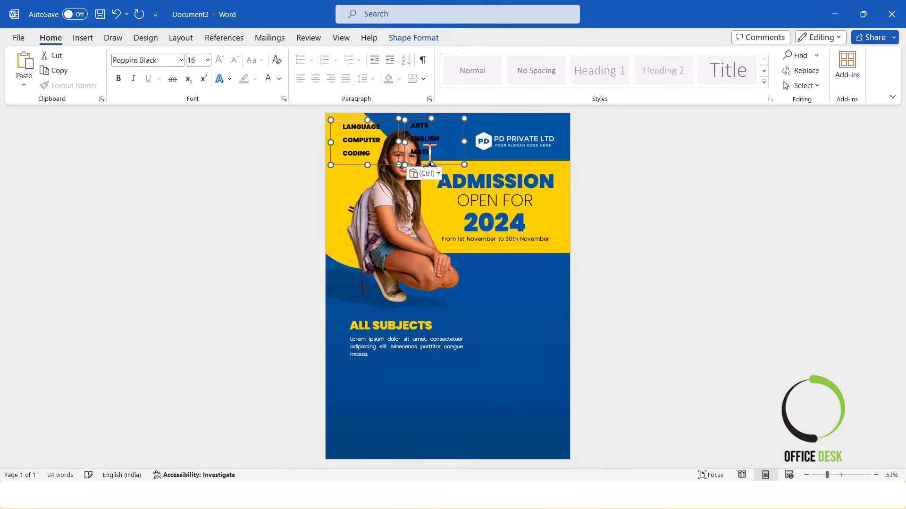
pyautogui.moveTo(440, 128); pyautogui.dragTo(448, 360)
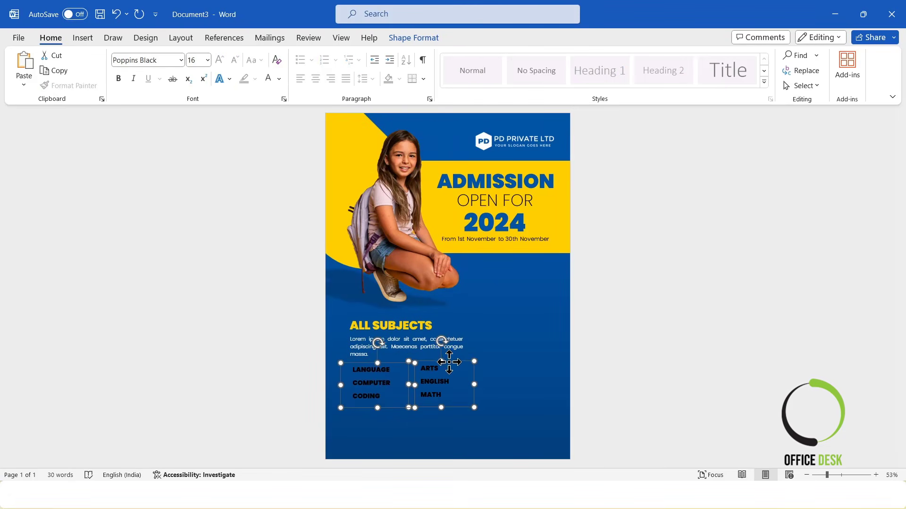
pyautogui.click(279, 79)
pyautogui.click(268, 263)
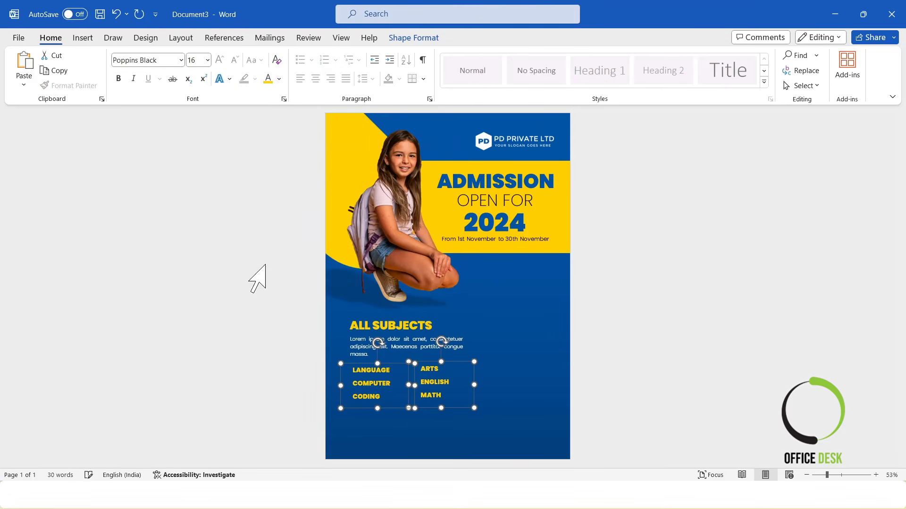
pyautogui.click(633, 329)
# Apply check mark bullets to all entries in both subject lists.
pyautogui.moveTo(384, 398); pyautogui.dragTo(352, 368)
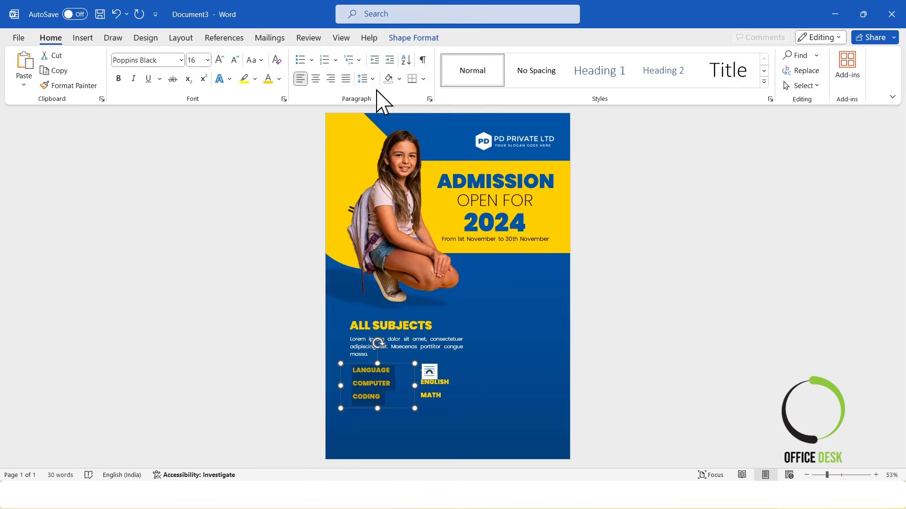
pyautogui.click(311, 60)
pyautogui.click(337, 181)
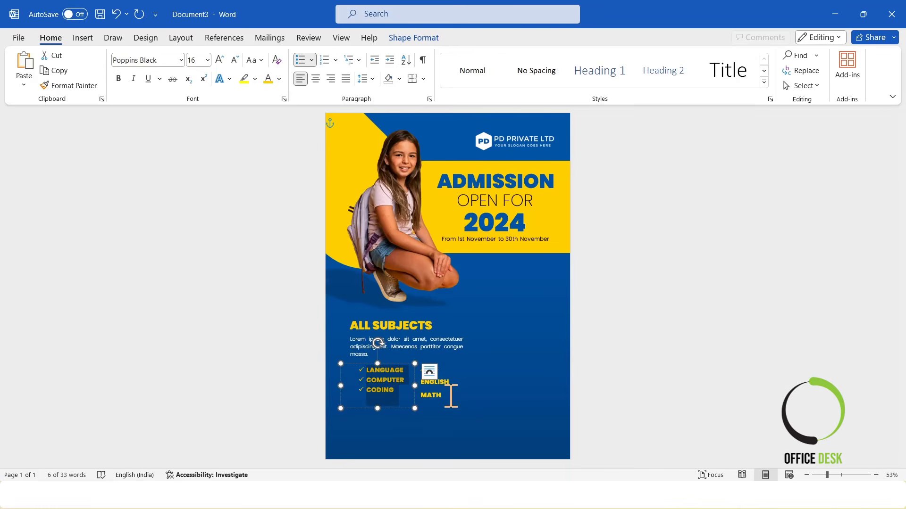
pyautogui.click(511, 402)
pyautogui.moveTo(443, 398); pyautogui.dragTo(420, 367)
pyautogui.click(311, 60)
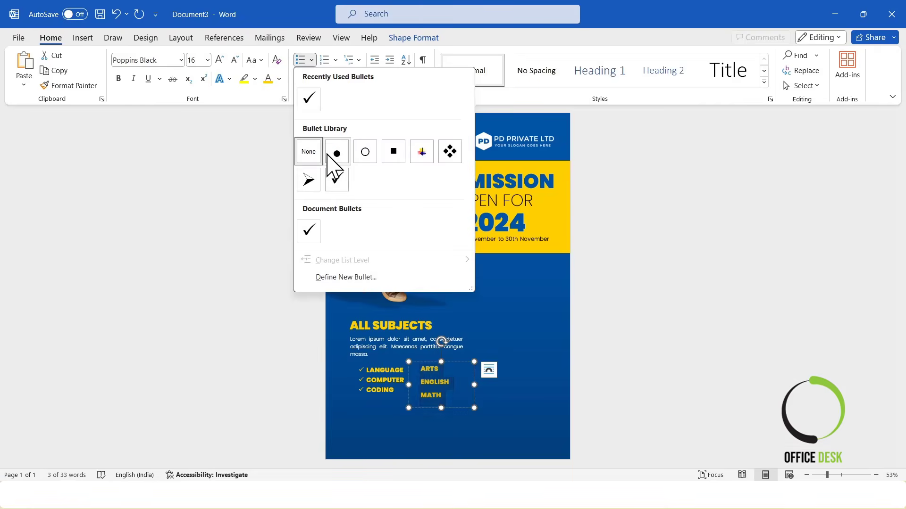
pyautogui.click(337, 180)
# Shift both bulleted subject lists left so they line up beneath the Lorem ipsum paragraph.
pyautogui.click(410, 370)
pyautogui.click(399, 375)
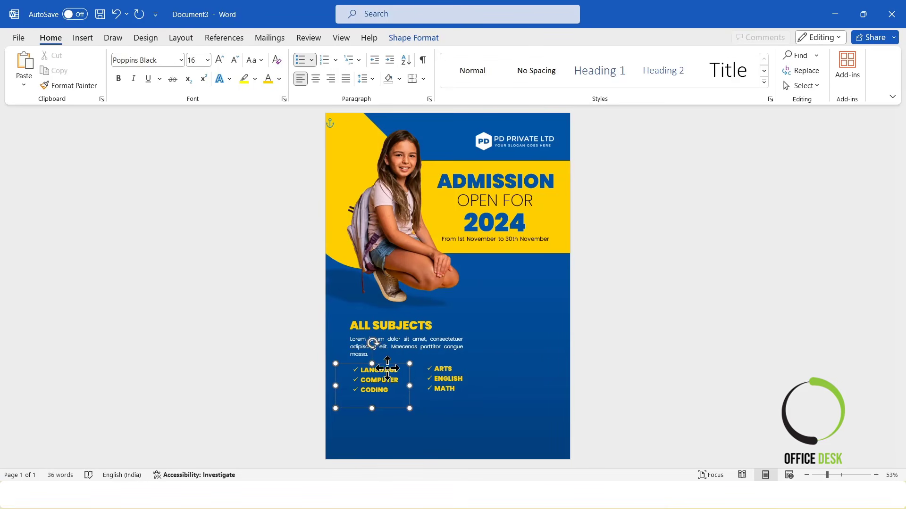
pyautogui.moveTo(387, 369); pyautogui.dragTo(385, 368)
pyautogui.click(447, 384)
pyautogui.moveTo(451, 363); pyautogui.dragTo(444, 364)
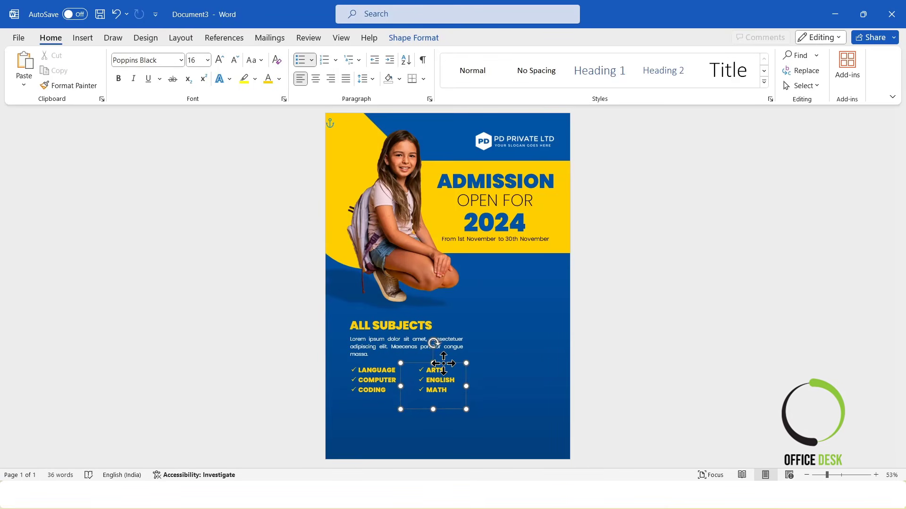
# Align the two subject list boxes level with each other and nudge them slightly up together.
pyautogui.keyDown('shift'); pyautogui.click(386, 372); pyautogui.keyUp('shift')
pyautogui.click(413, 38)
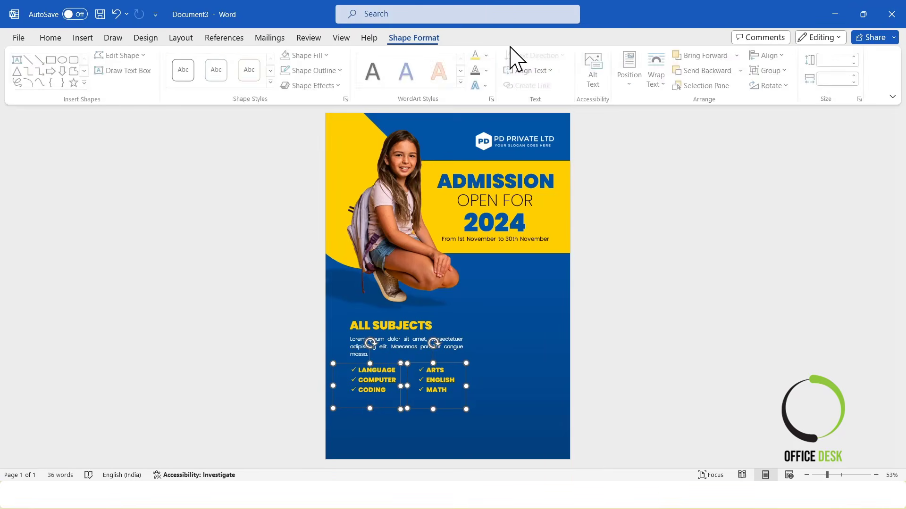
pyautogui.click(769, 56)
pyautogui.click(772, 140)
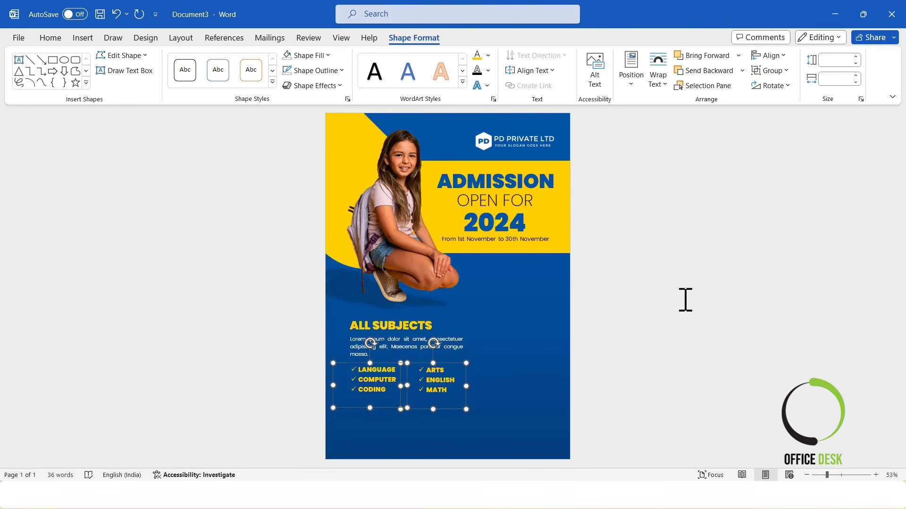
pyautogui.press('Up')
pyautogui.press('Up')
pyautogui.press('Up')
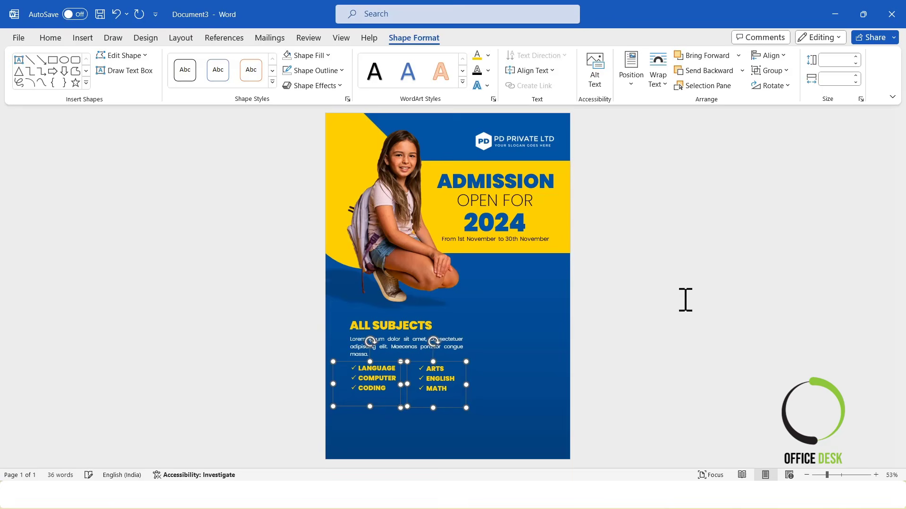
pyautogui.click(685, 300)
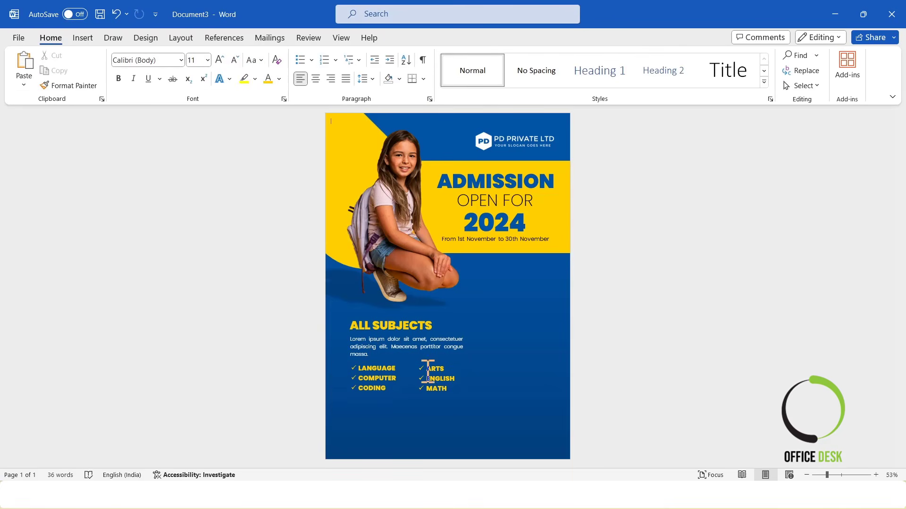
# Move both subject list boxes down together to leave a clear gap below the Lorem ipsum paragraph.
pyautogui.click(388, 377)
pyautogui.keyDown('shift'); pyautogui.click(446, 372); pyautogui.keyUp('shift')
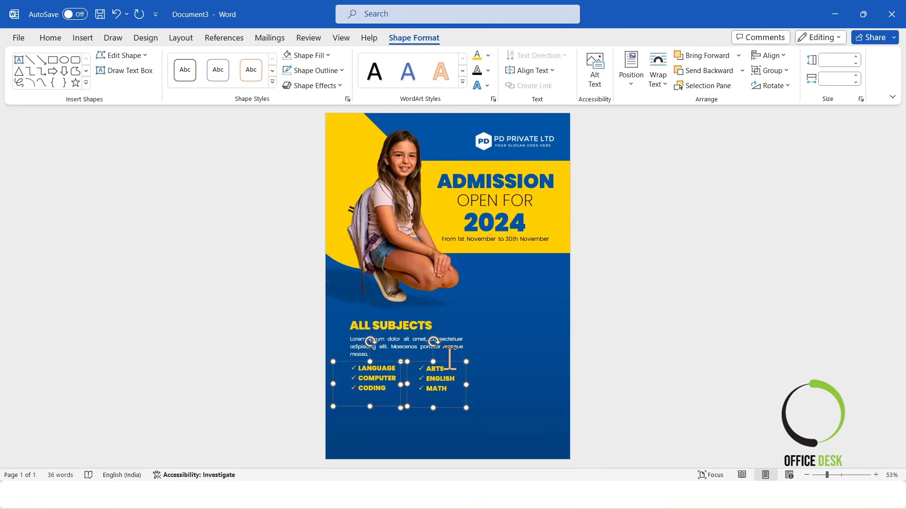
pyautogui.press('Down')
pyautogui.press('Down')
pyautogui.press('Down')
pyautogui.press('Down')
pyautogui.press('Down')
pyautogui.press('Down')
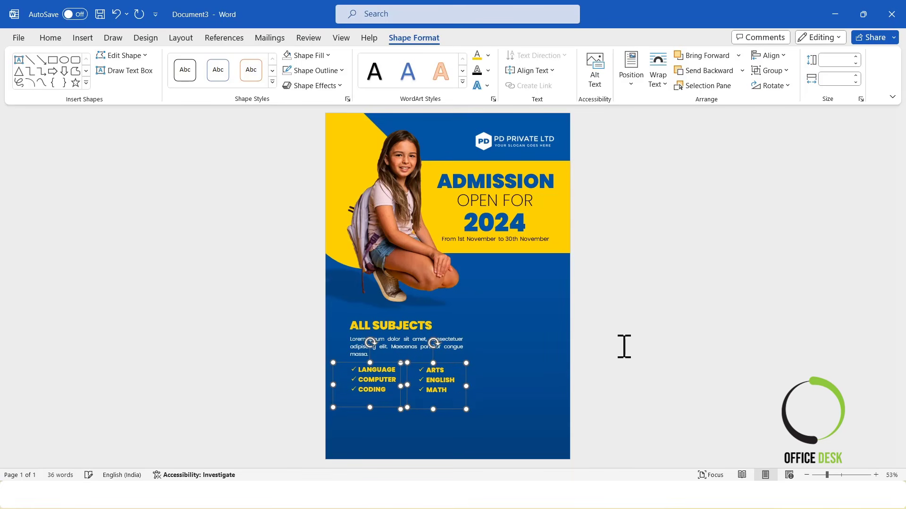
pyautogui.press('Up')
pyautogui.press('Up')
pyautogui.press('Up')
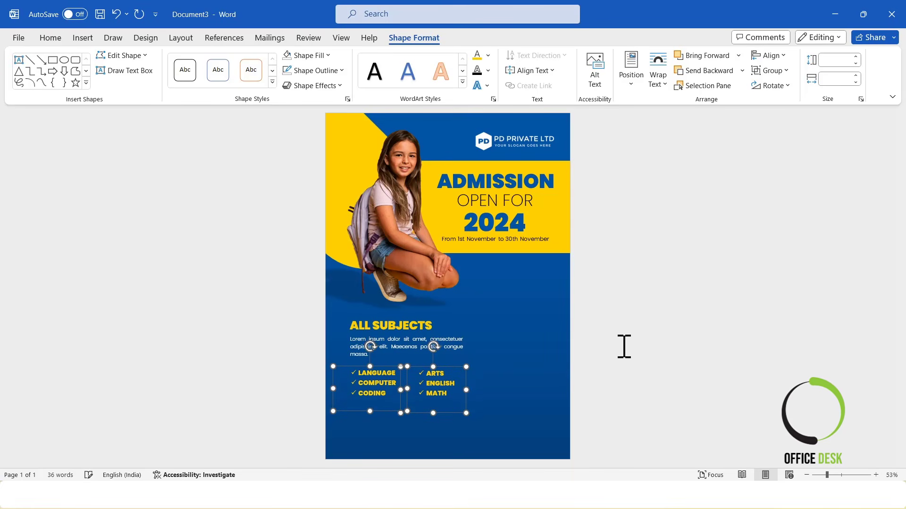
pyautogui.click(624, 347)
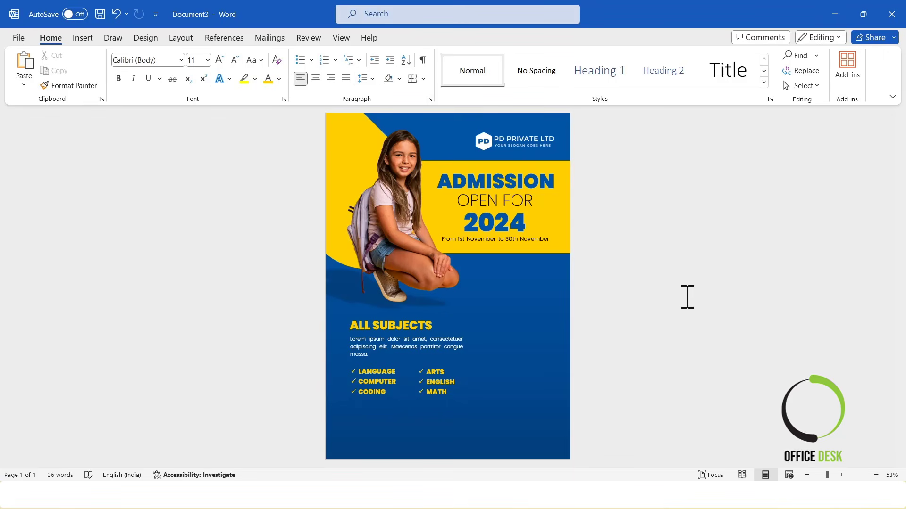
# Copy the FOR MORE INFO contact text box from Document2 and paste it into Document3 below the subject lists.
pyautogui.moveTo(427, 508)
pyautogui.click(420, 450)
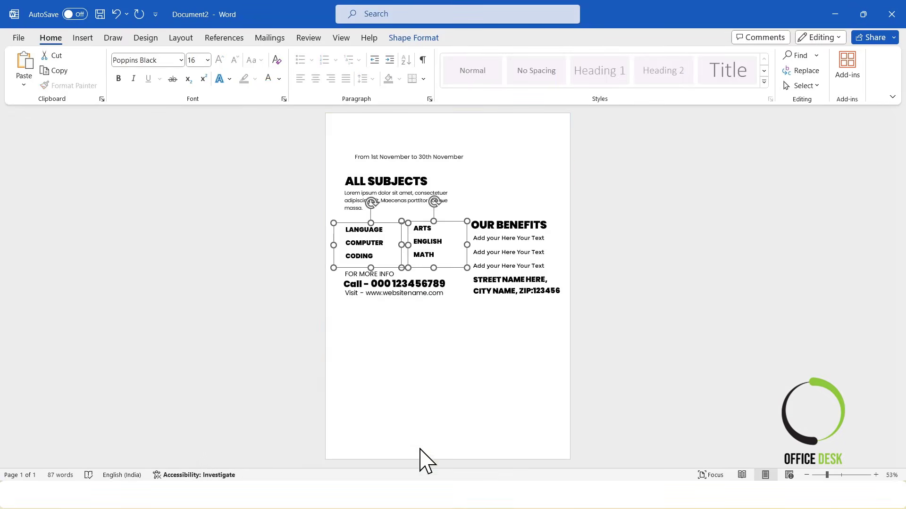
pyautogui.click(412, 283)
pyautogui.click(433, 264)
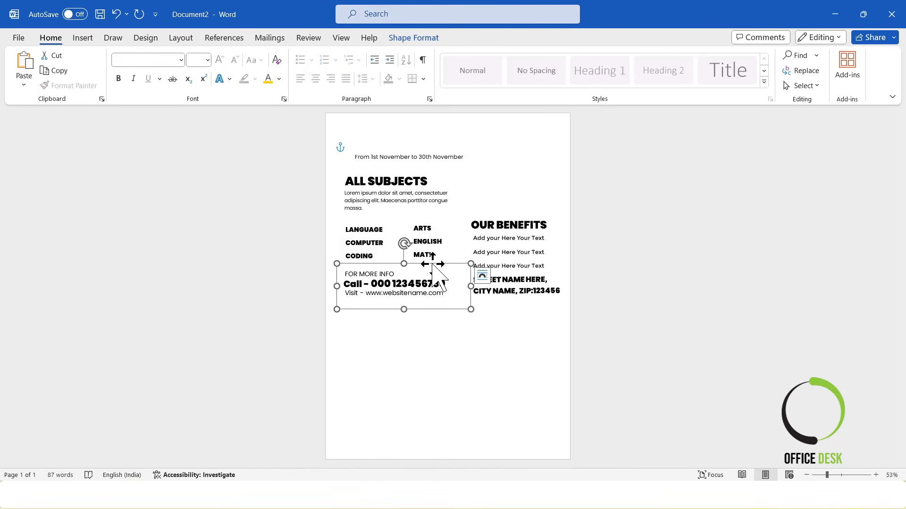
pyautogui.click(835, 14)
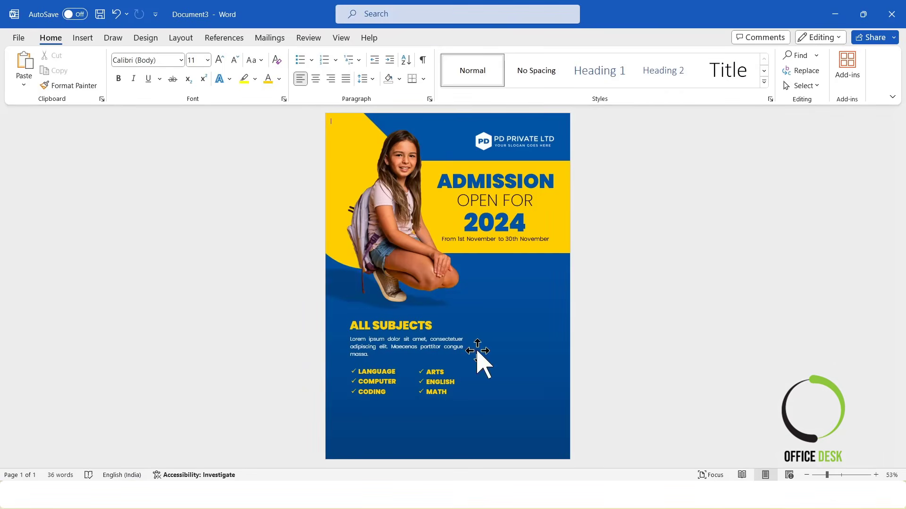
pyautogui.hotkey('ctrl', 'v')
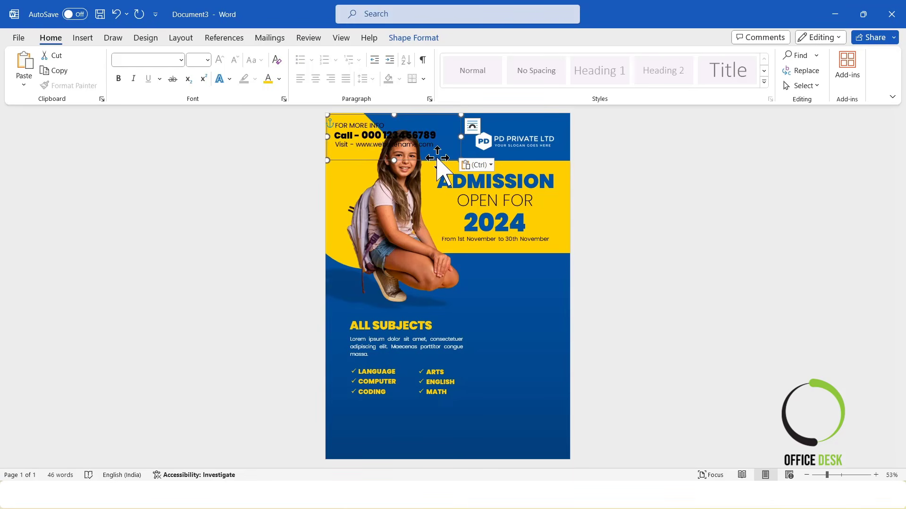
pyautogui.moveTo(433, 160); pyautogui.dragTo(448, 441)
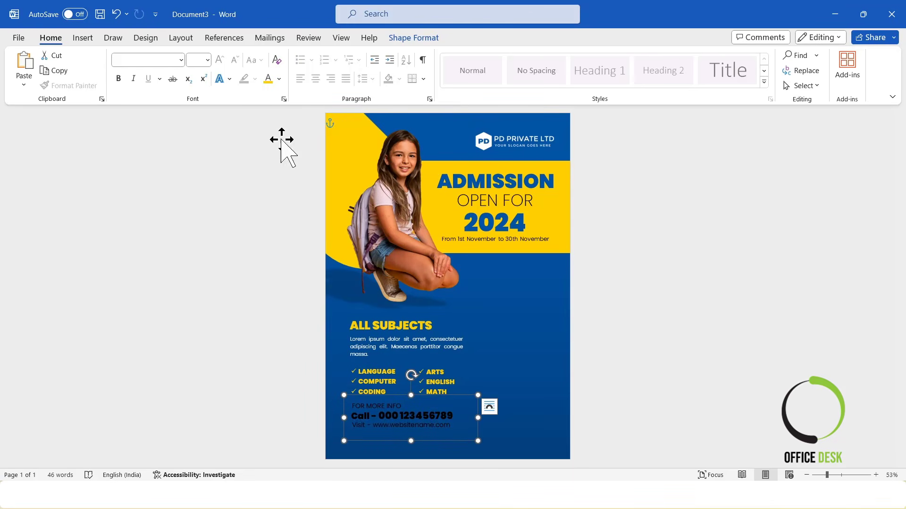
# Color the contact box's Call line yellow and its website and FOR MORE INFO lines white.
pyautogui.keyDown('shift'); pyautogui.click(460, 416); pyautogui.keyUp('shift')
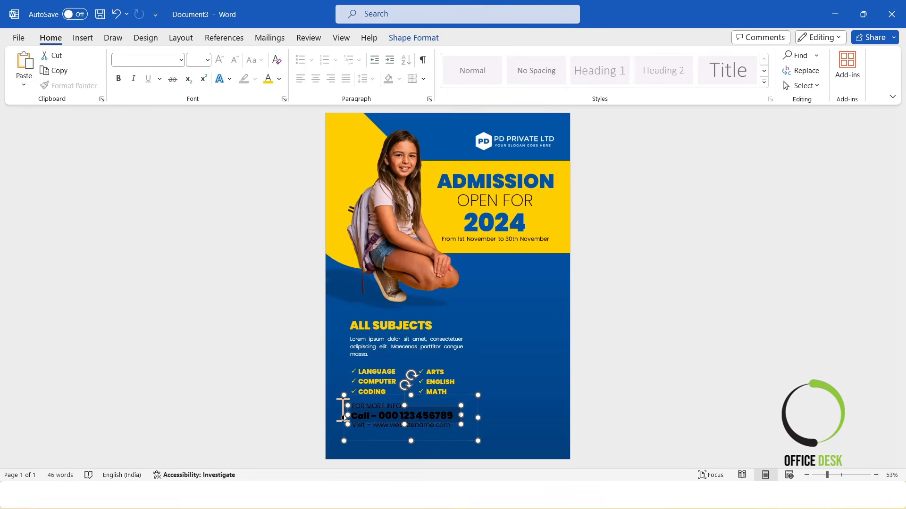
pyautogui.click(267, 80)
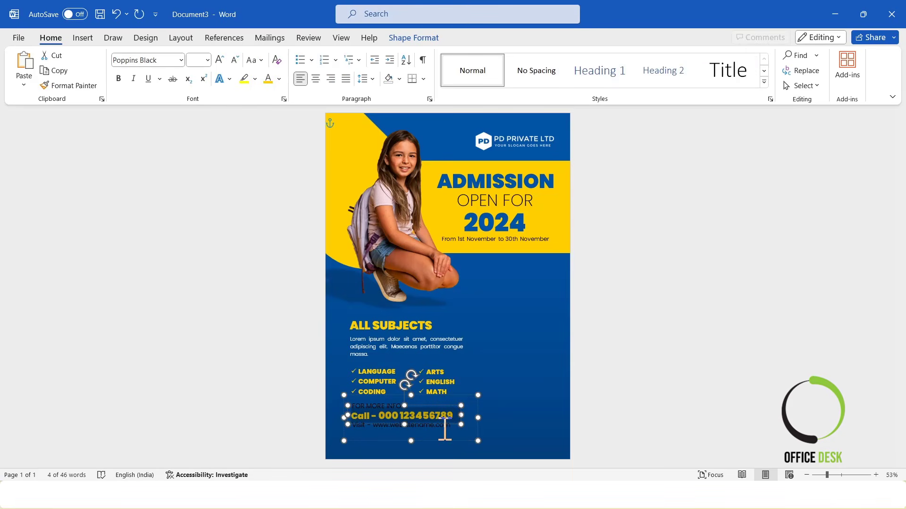
pyautogui.moveTo(453, 426); pyautogui.dragTo(353, 425)
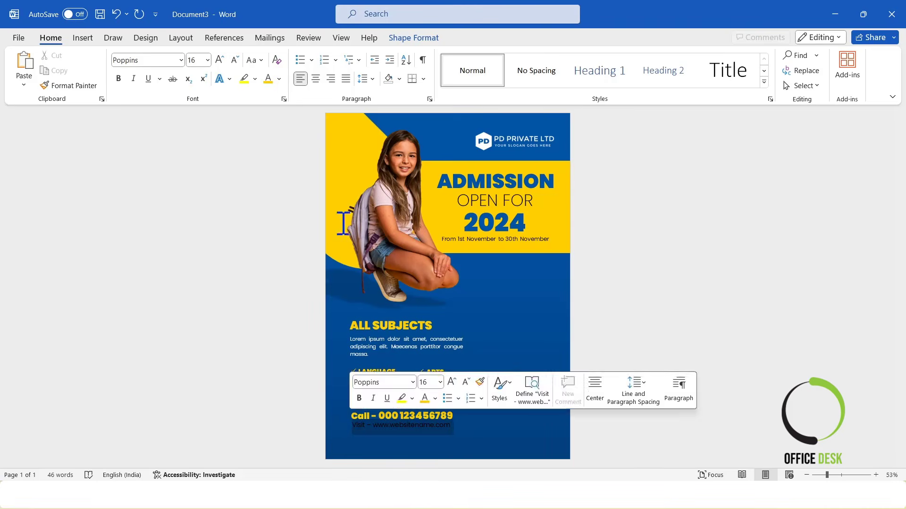
pyautogui.click(280, 79)
pyautogui.click(270, 149)
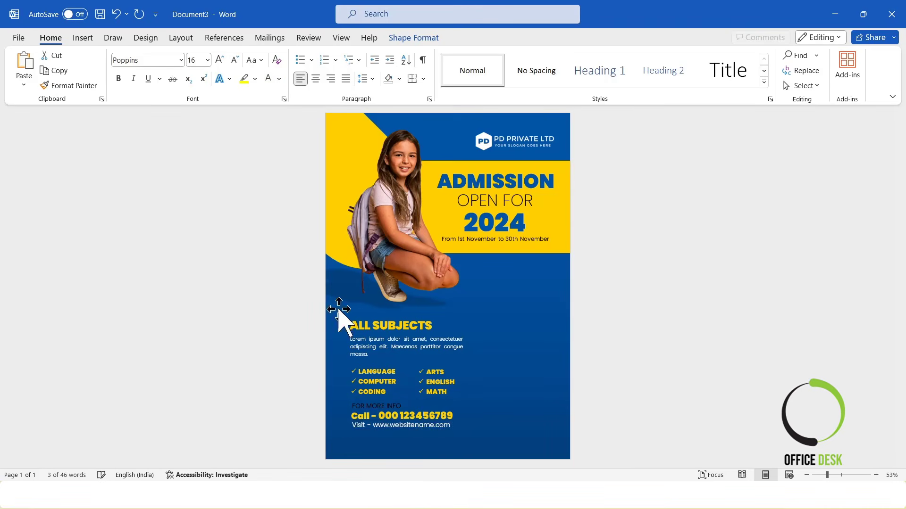
pyautogui.moveTo(402, 406); pyautogui.dragTo(336, 402)
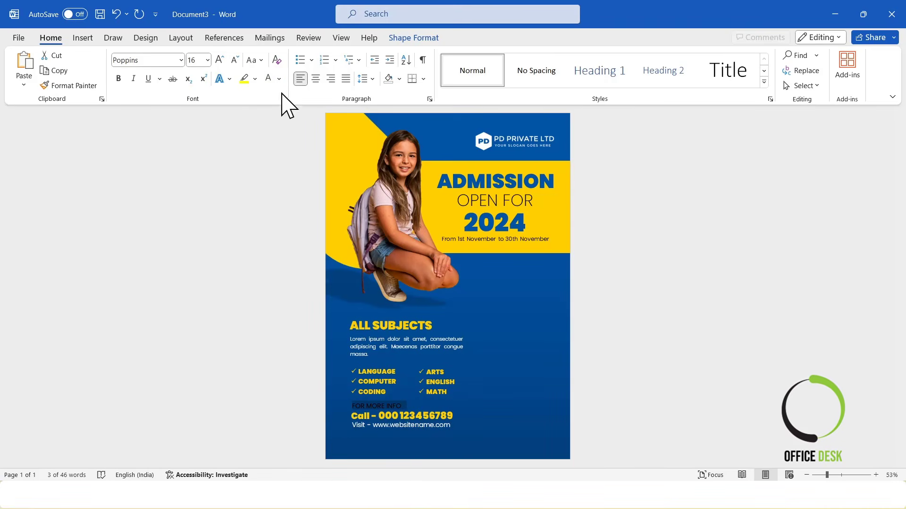
pyautogui.click(645, 359)
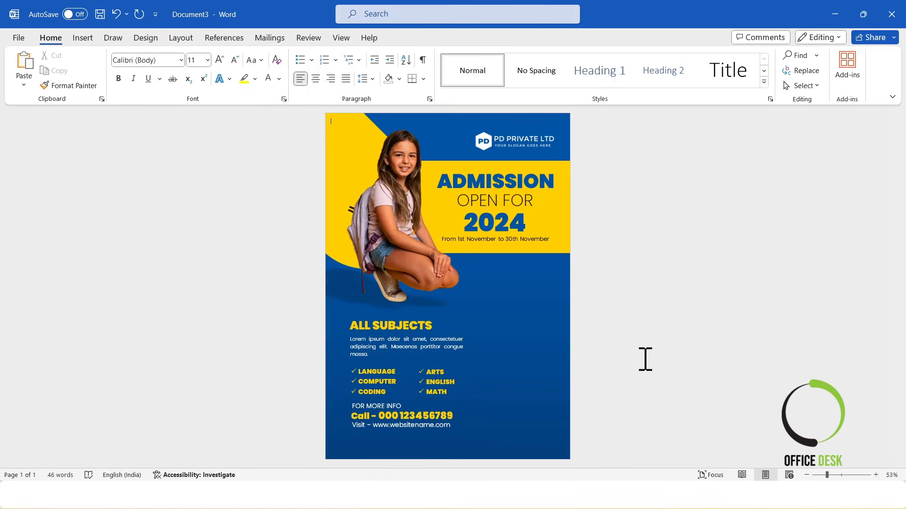
# Move the FOR MORE INFO contact box slightly down, away from the subject lists.
pyautogui.click(440, 426)
pyautogui.moveTo(462, 395)
pyautogui.mouseDown()
pyautogui.moveTo(467, 403)
pyautogui.moveTo(461, 398)
pyautogui.mouseUp()
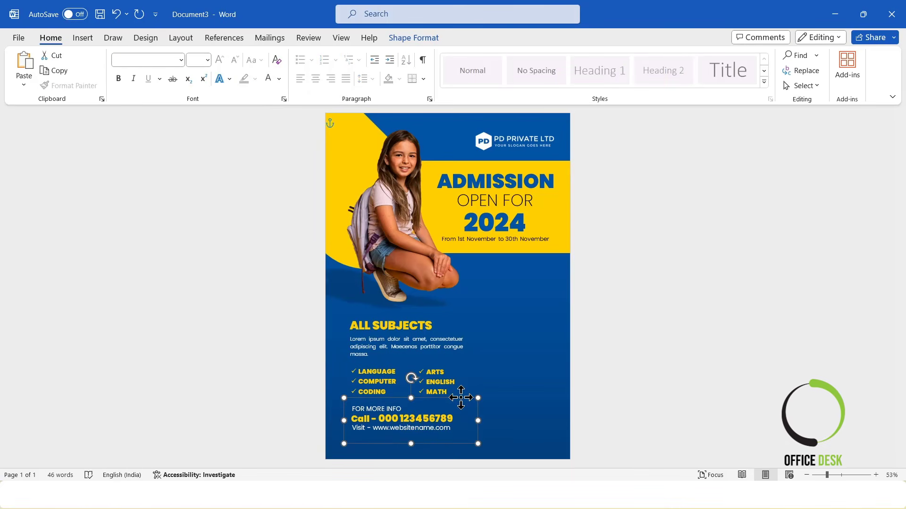
pyautogui.click(741, 389)
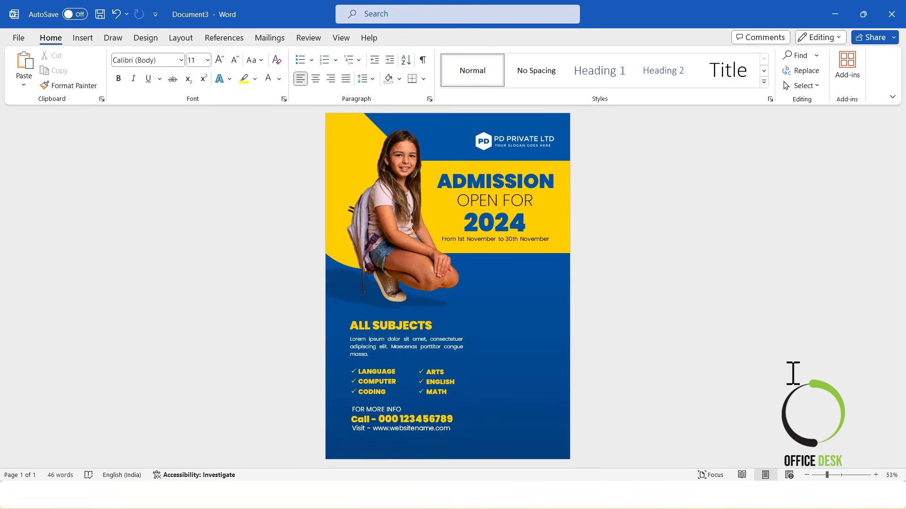
# Draw a rectangle about 22.5 cm wide and 2 cm high across the page's bottom edge and fill it yellow.
pyautogui.click(82, 37)
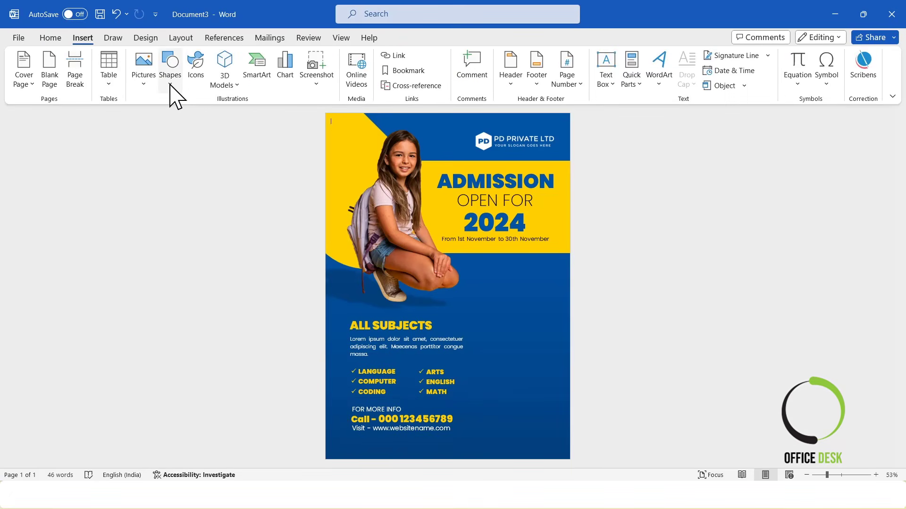
pyautogui.click(169, 71)
pyautogui.click(208, 124)
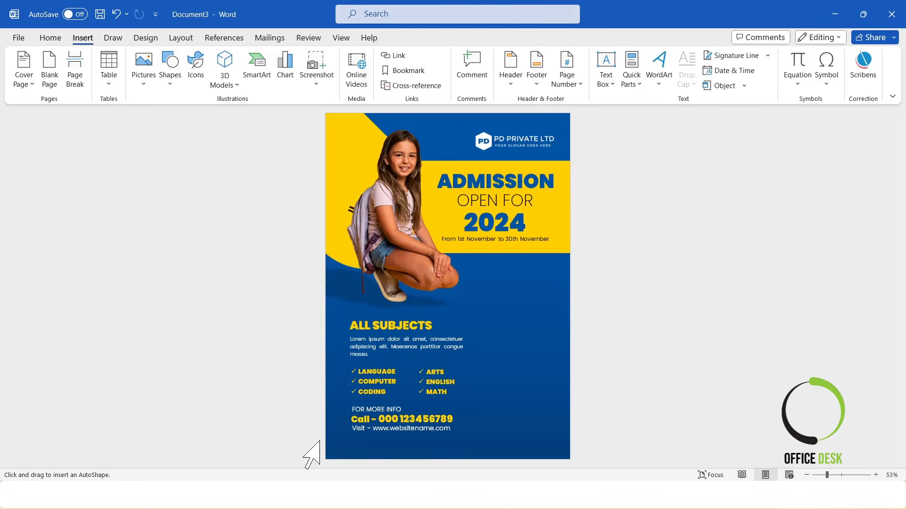
pyautogui.moveTo(325, 440); pyautogui.dragTo(578, 465)
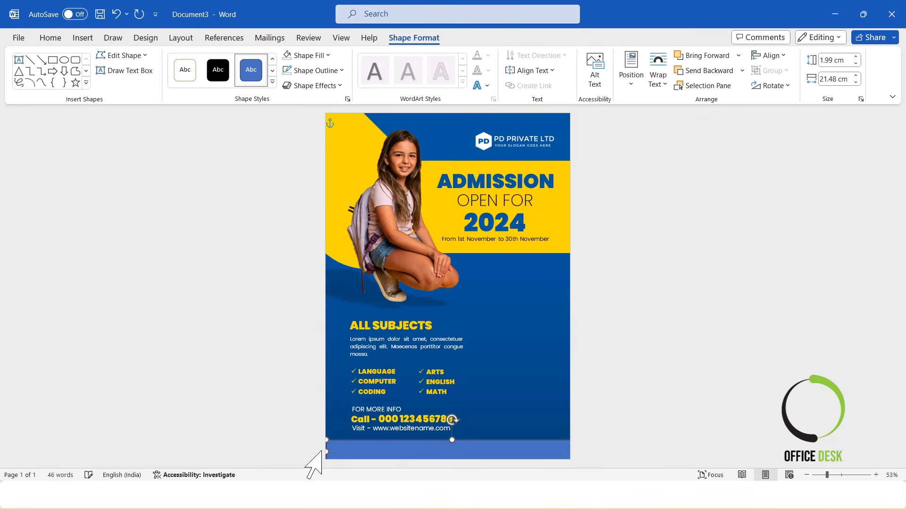
pyautogui.click(310, 56)
pyautogui.click(286, 224)
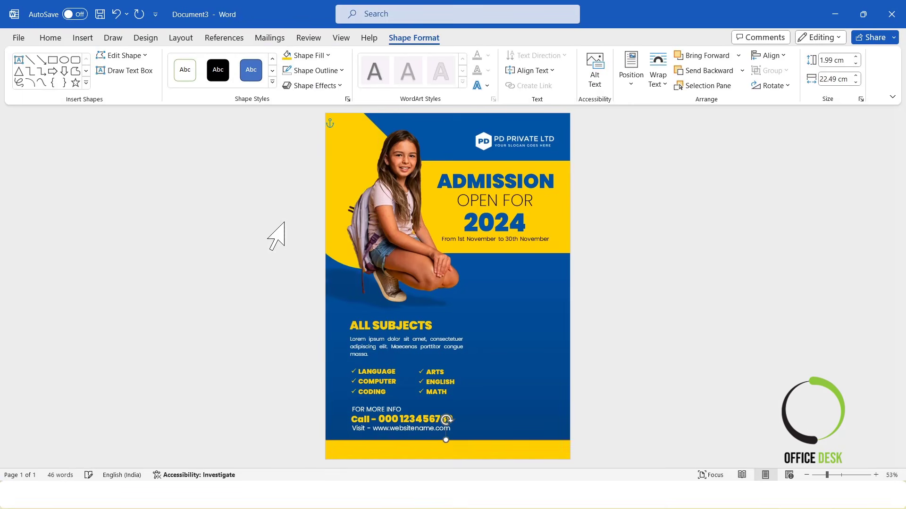
# Remove the outline of the yellow footer bar and shift its upper edge slightly down.
pyautogui.click(311, 70)
pyautogui.click(302, 257)
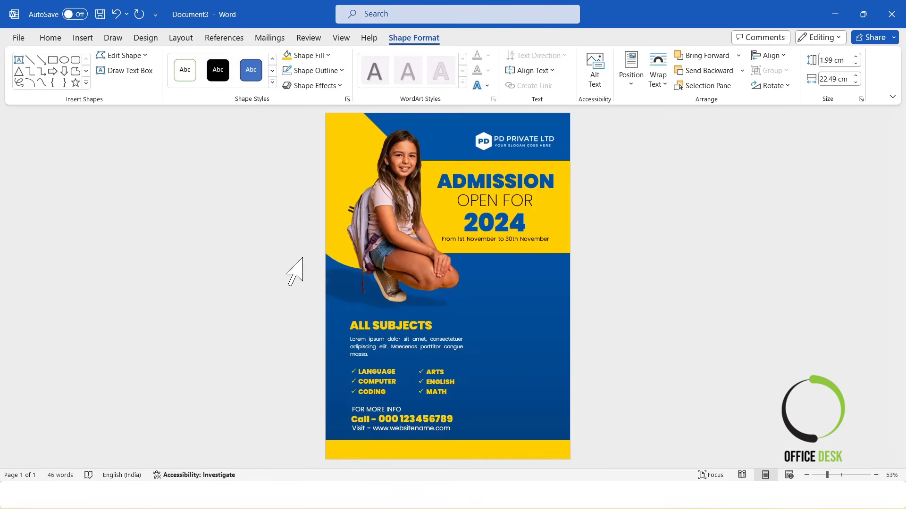
pyautogui.click(673, 370)
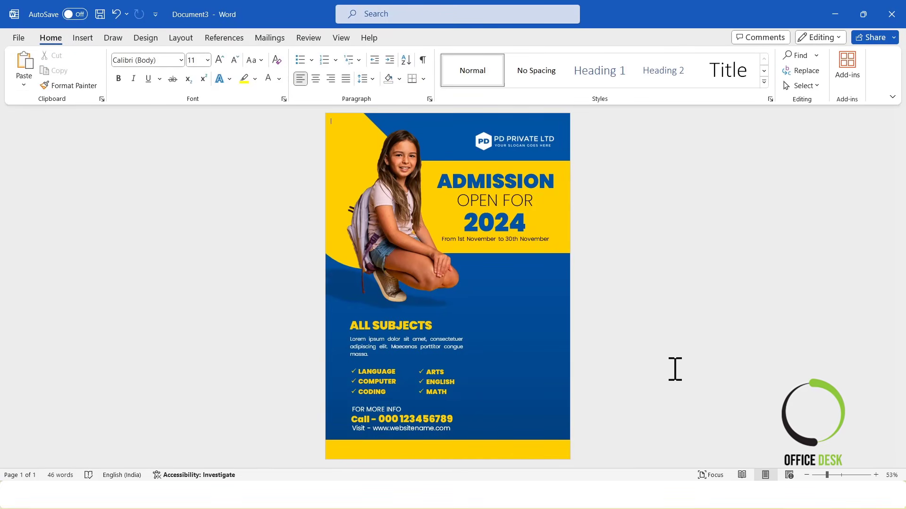
pyautogui.click(485, 445)
pyautogui.click(716, 408)
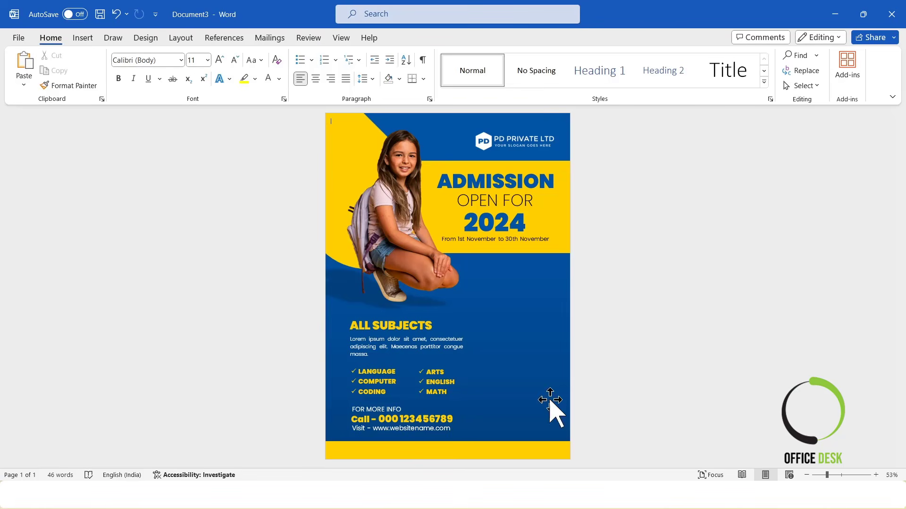
# Nudge the FOR MORE INFO contact text box slightly up, away from the footer bar.
pyautogui.click(426, 417)
pyautogui.click(447, 397)
pyautogui.press('Up')
pyautogui.press('Up')
pyautogui.click(692, 400)
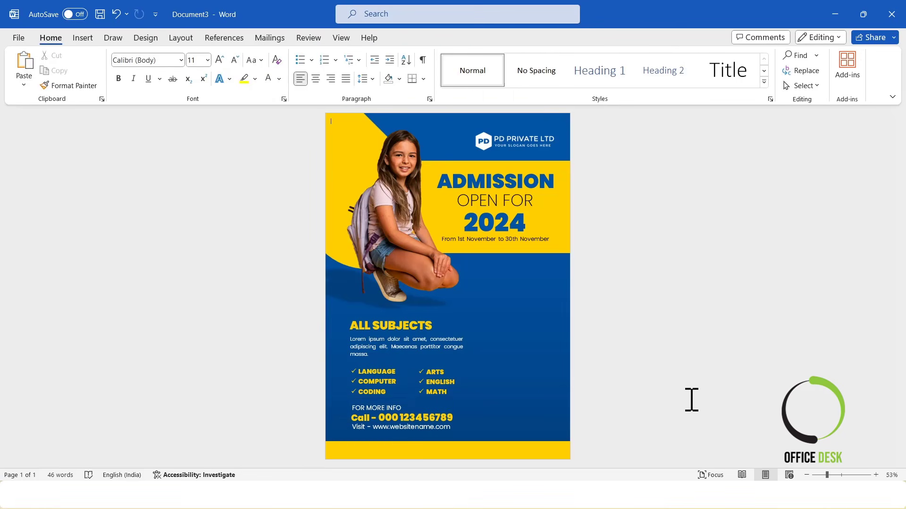
# Nudge both bulleted subject lists slightly up together.
pyautogui.click(367, 387)
pyautogui.keyDown('shift'); pyautogui.click(464, 377); pyautogui.keyUp('shift')
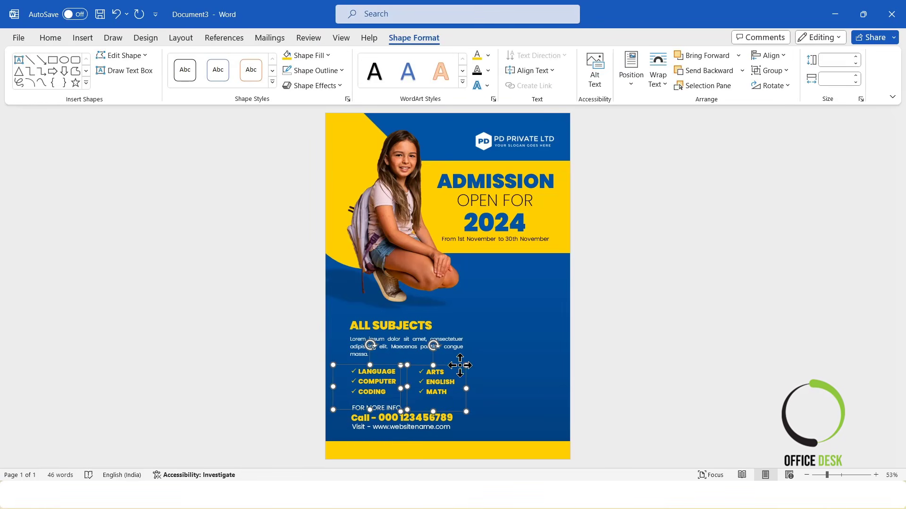
pyautogui.press('Up')
pyautogui.click(685, 370)
# Nudge the Lorem ipsum paragraph slightly up, closer to the ALL SUBJECTS heading.
pyautogui.click(455, 343)
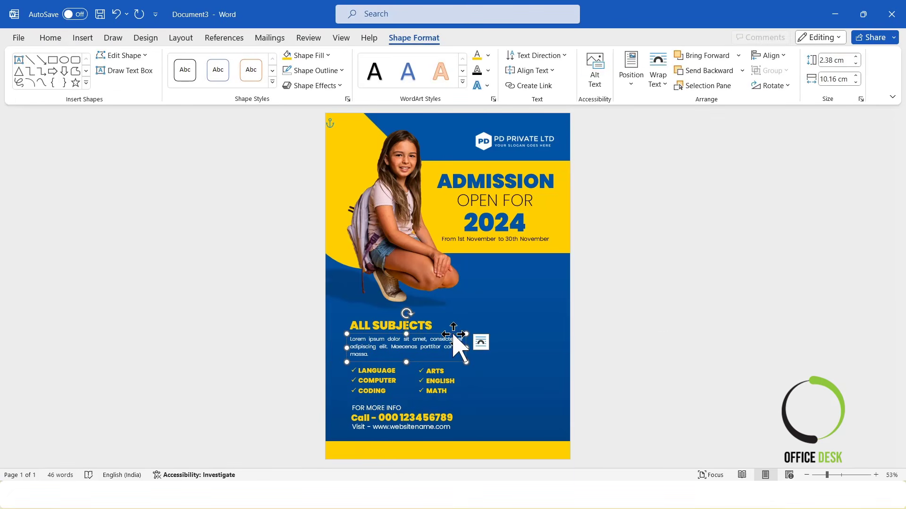
pyautogui.press('Up')
pyautogui.press('Up')
pyautogui.click(663, 344)
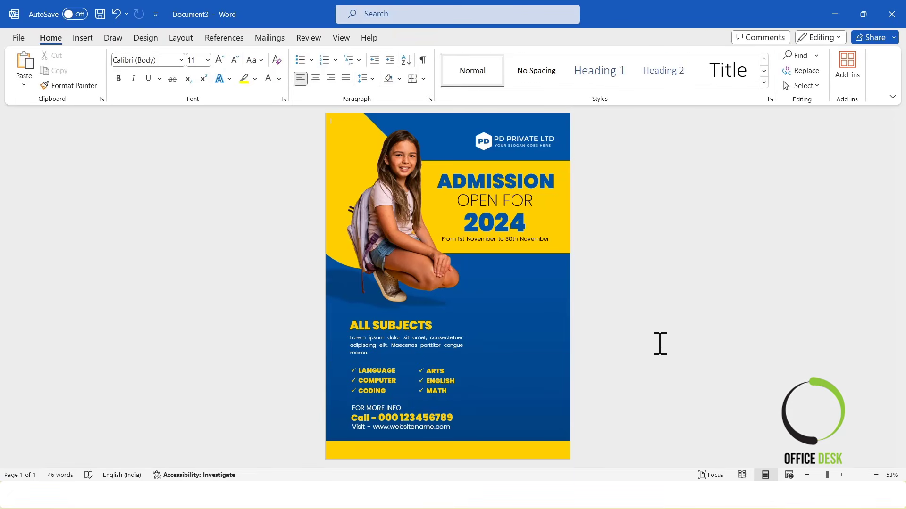
# Select the ALL SUBJECTS heading, paragraph, both subject lists and contact box together and shift them slightly toward the page's left edge.
pyautogui.keyDown('shift'); pyautogui.click(394, 329); pyautogui.keyUp('shift')
pyautogui.keyDown('shift'); pyautogui.click(393, 346); pyautogui.keyUp('shift')
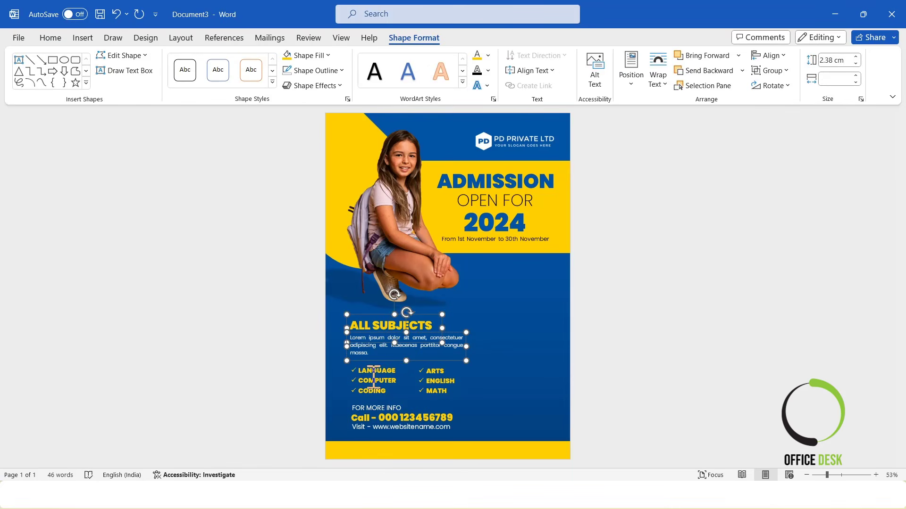
pyautogui.keyDown('shift'); pyautogui.click(378, 382); pyautogui.keyUp('shift')
pyautogui.keyDown('shift'); pyautogui.click(444, 385); pyautogui.keyUp('shift')
pyautogui.keyDown('shift'); pyautogui.click(407, 421); pyautogui.keyUp('shift')
pyautogui.press('Left')
pyautogui.press('Left')
pyautogui.press('Left')
pyautogui.press('Left')
pyautogui.press('Left')
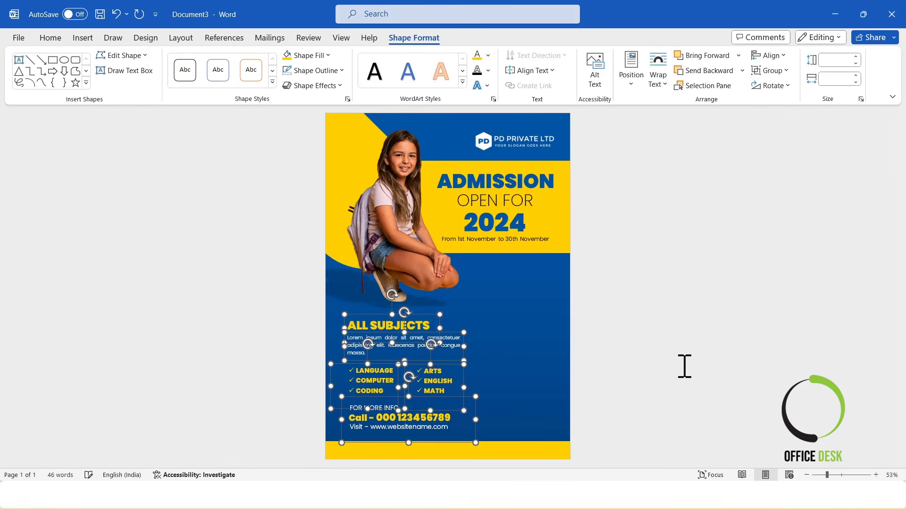
pyautogui.press('Left')
pyautogui.press('Left')
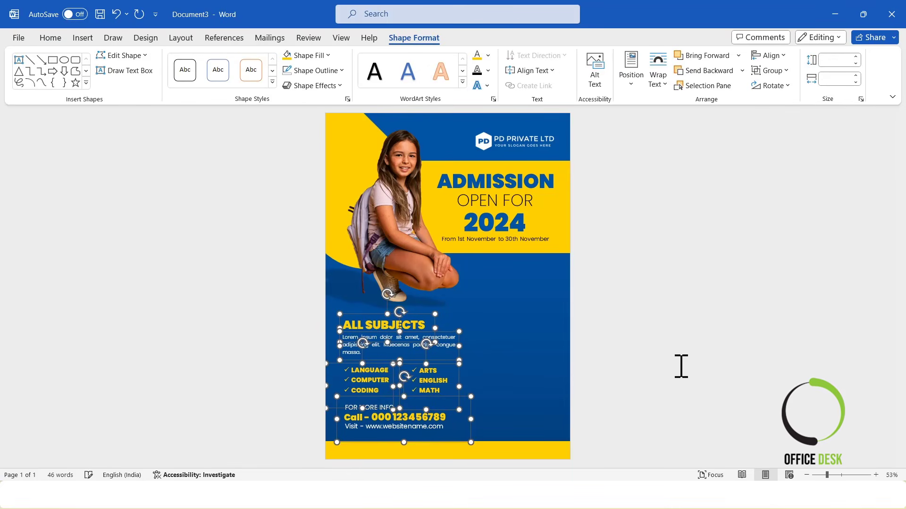
pyautogui.click(681, 366)
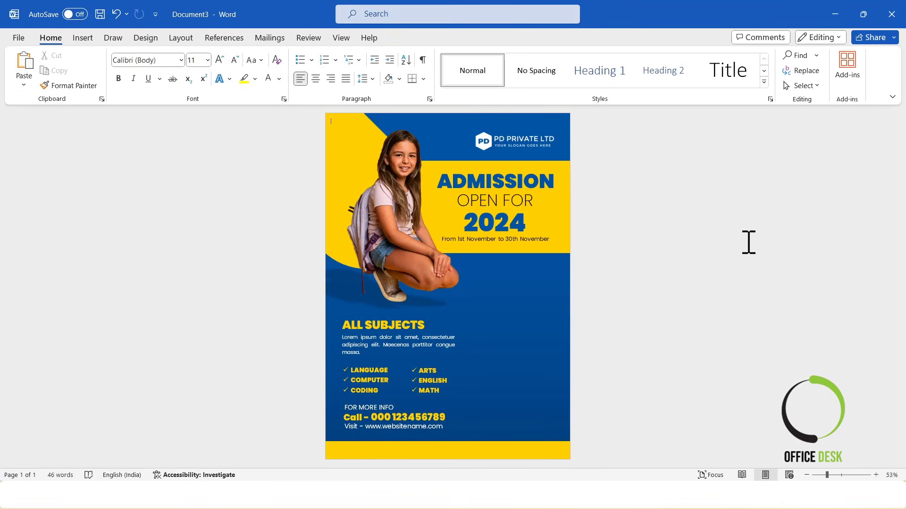
# Draw a circle about 6 cm in diameter below the yellow heading block, beside the student's legs.
pyautogui.click(84, 38)
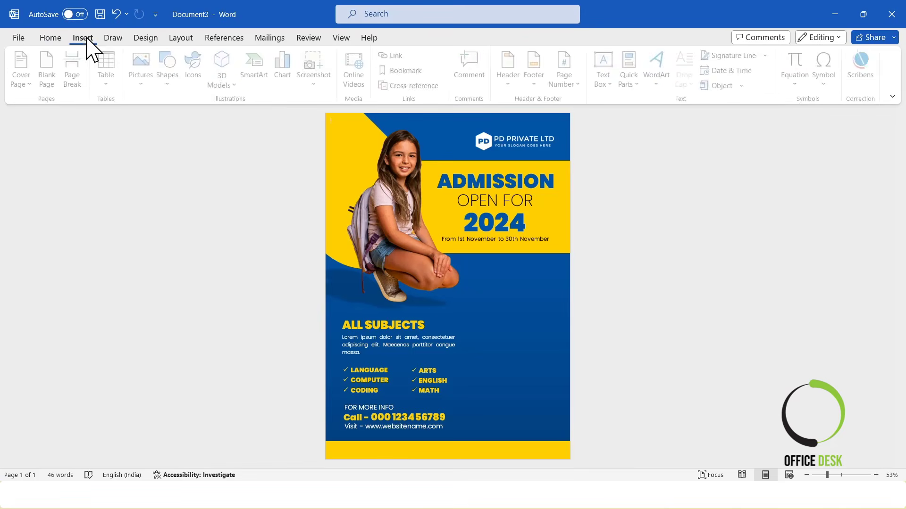
pyautogui.click(171, 84)
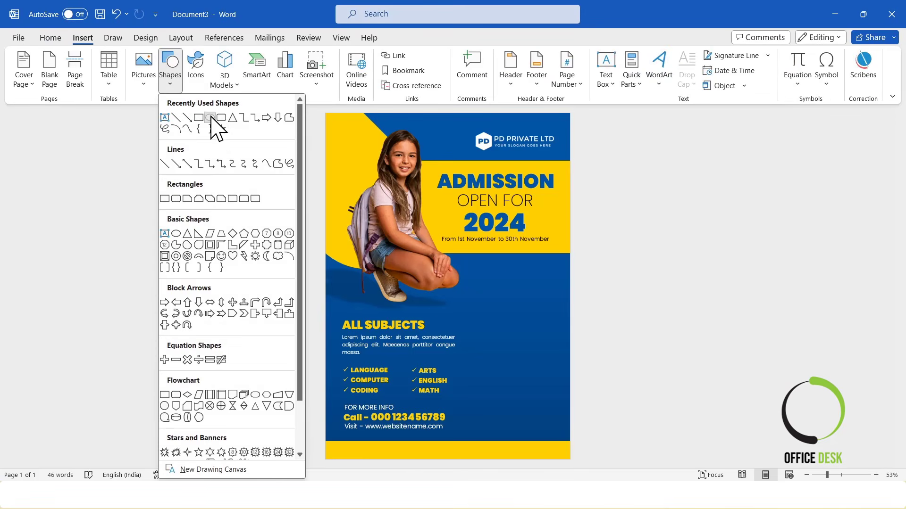
pyautogui.click(210, 118)
pyautogui.moveTo(477, 276); pyautogui.dragTo(547, 344)
pyautogui.moveTo(519, 309); pyautogui.dragTo(510, 305)
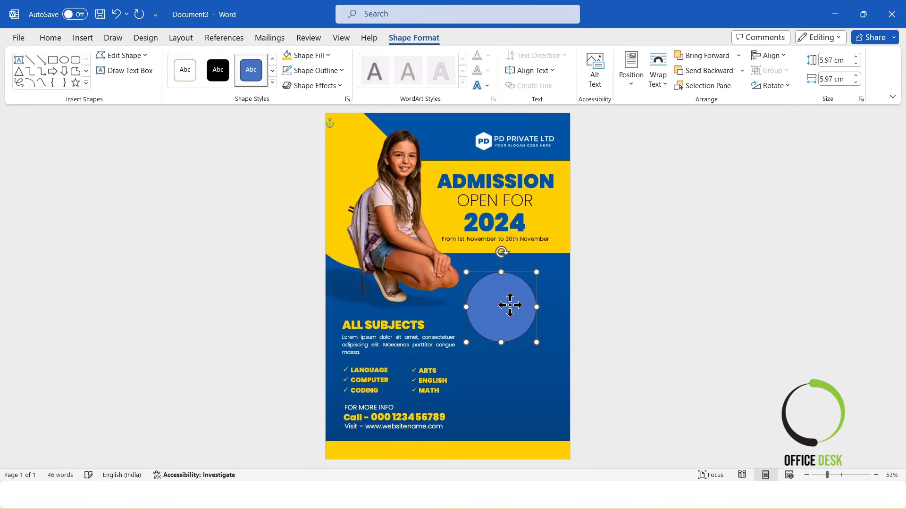
# Fill the circle white and remove its outline.
pyautogui.click(306, 55)
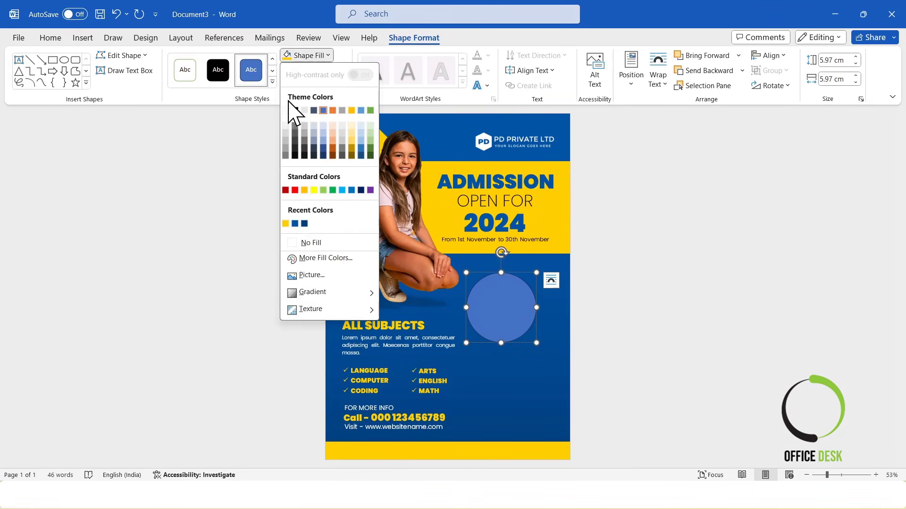
pyautogui.click(285, 111)
pyautogui.click(321, 72)
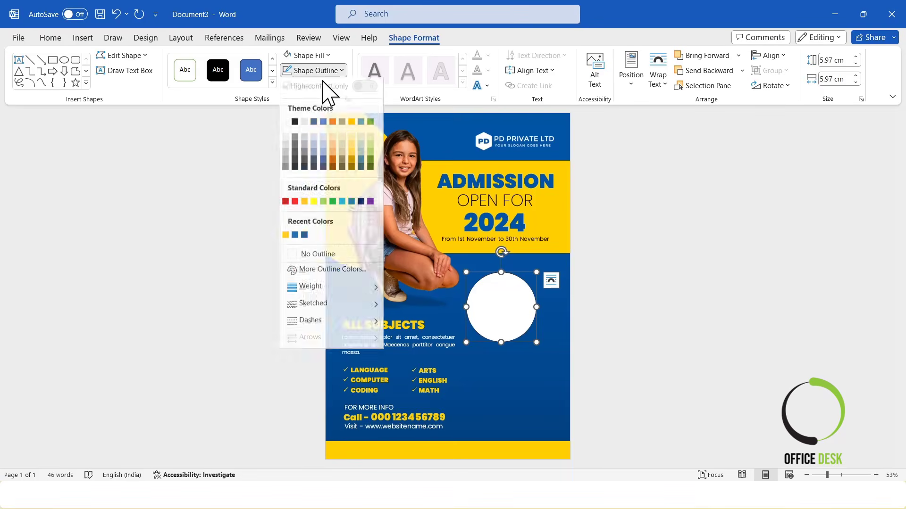
pyautogui.click(316, 258)
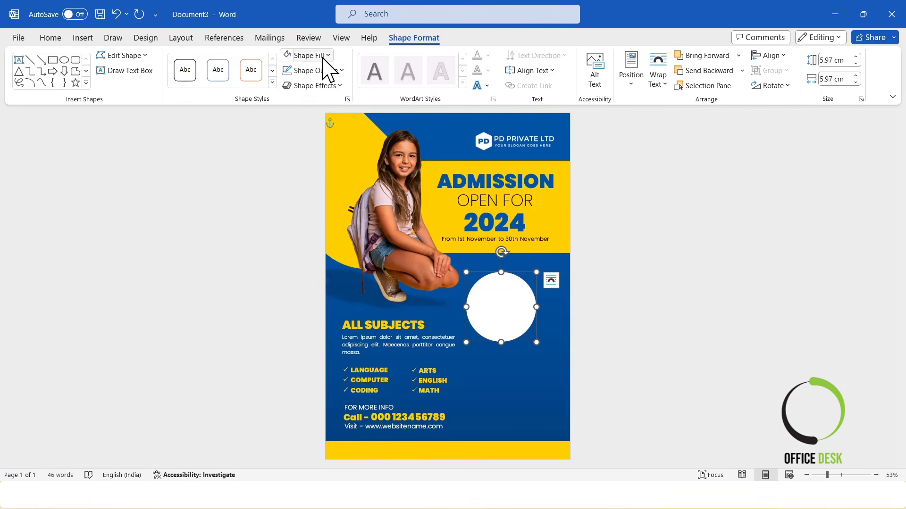
# Apply the second preset shape effect to the white circle to give it a bevelled look.
pyautogui.click(330, 86)
pyautogui.moveTo(337, 107)
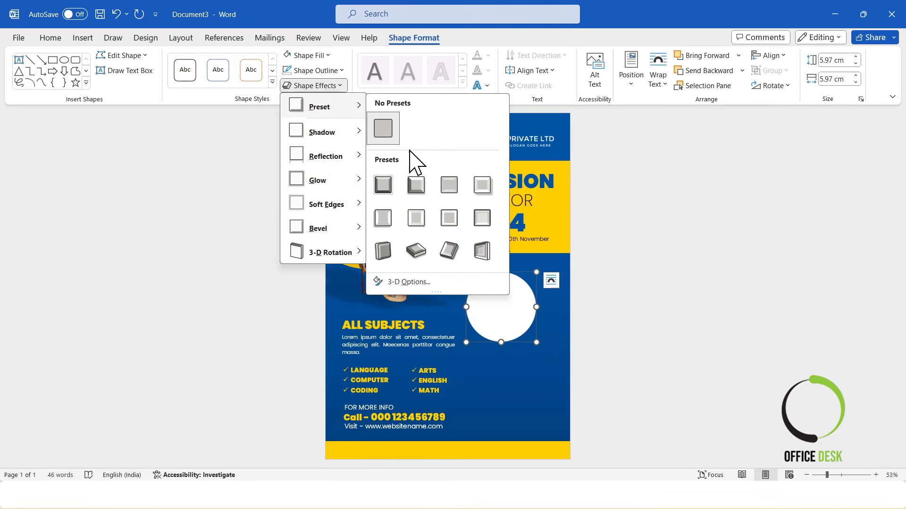
pyautogui.click(417, 185)
pyautogui.click(664, 324)
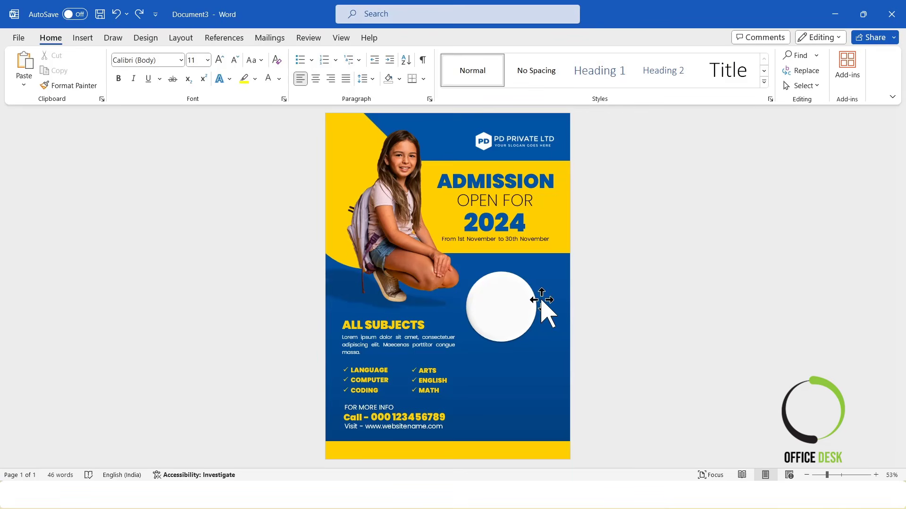
pyautogui.click(509, 292)
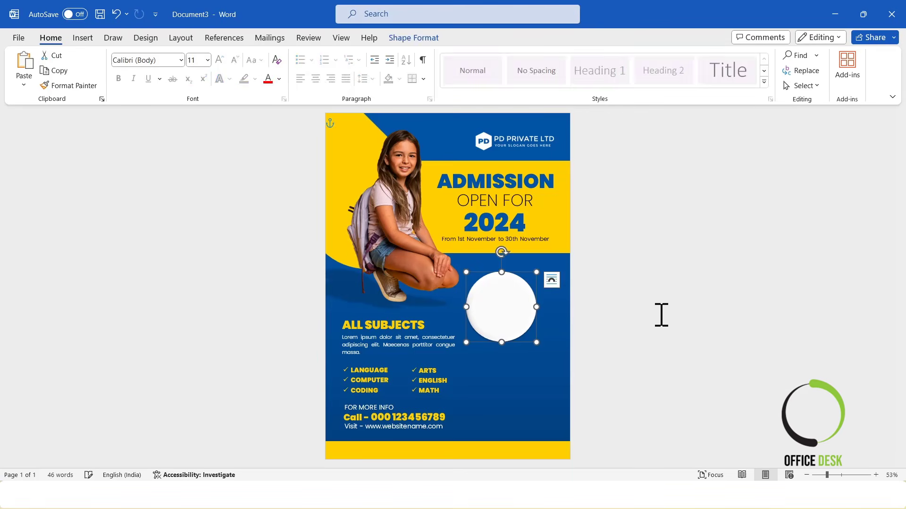
pyautogui.click(664, 315)
# Set the white circle's size to 6 cm by 6 cm and shift it slightly down and right.
pyautogui.click(511, 302)
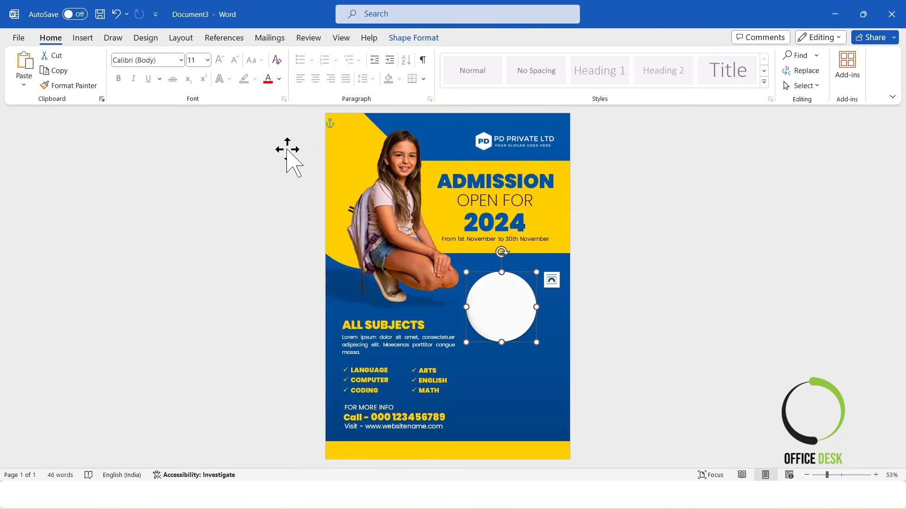
pyautogui.click(416, 37)
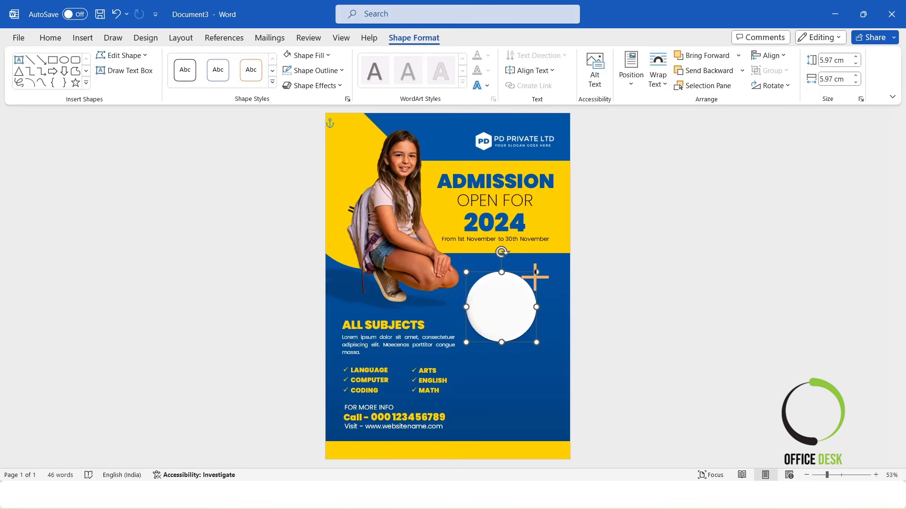
pyautogui.moveTo(535, 278); pyautogui.dragTo(535, 278)
pyautogui.click(856, 57)
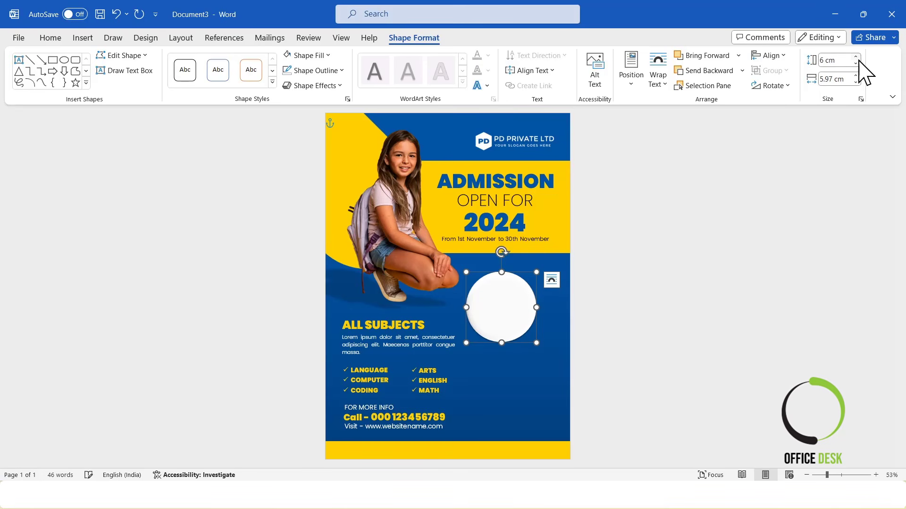
pyautogui.click(751, 241)
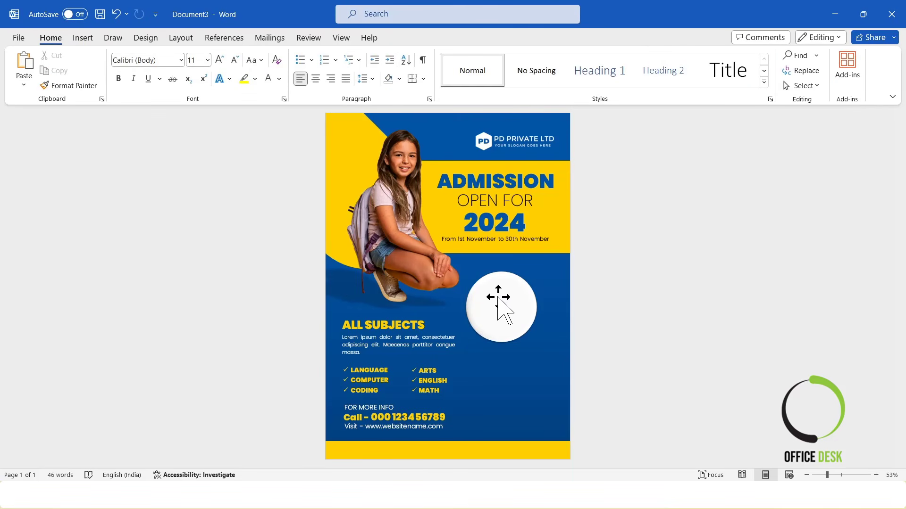
# Draw a rectangle about 5.5 cm wide and 4 cm high from the circle's middle to the page's right edge.
pyautogui.click(82, 38)
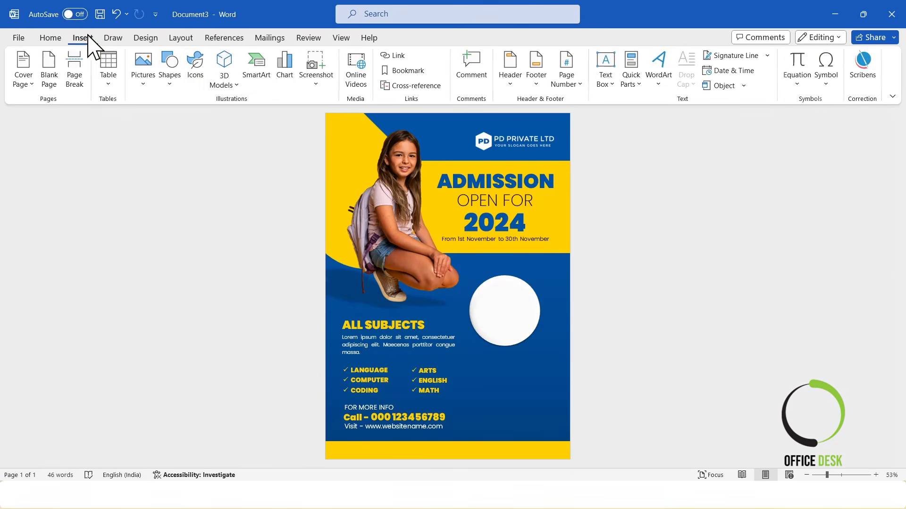
pyautogui.click(169, 71)
pyautogui.click(200, 119)
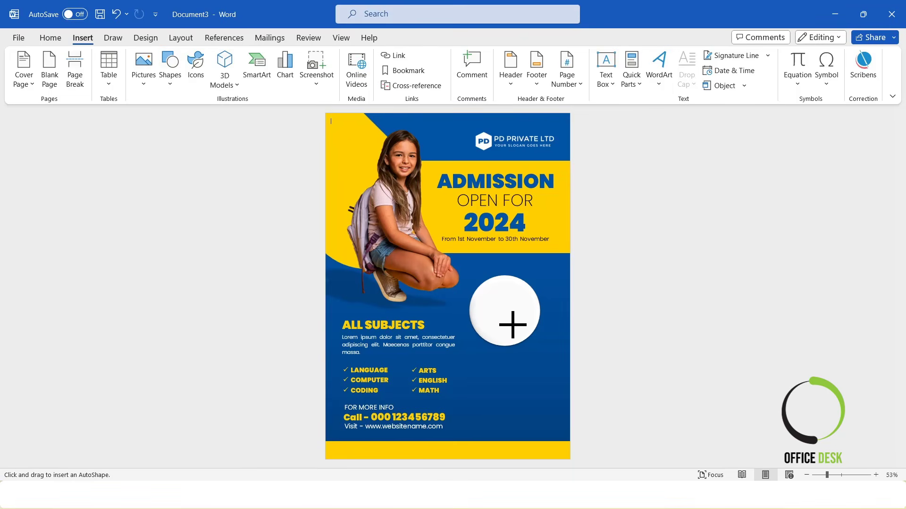
pyautogui.moveTo(507, 293); pyautogui.dragTo(568, 335)
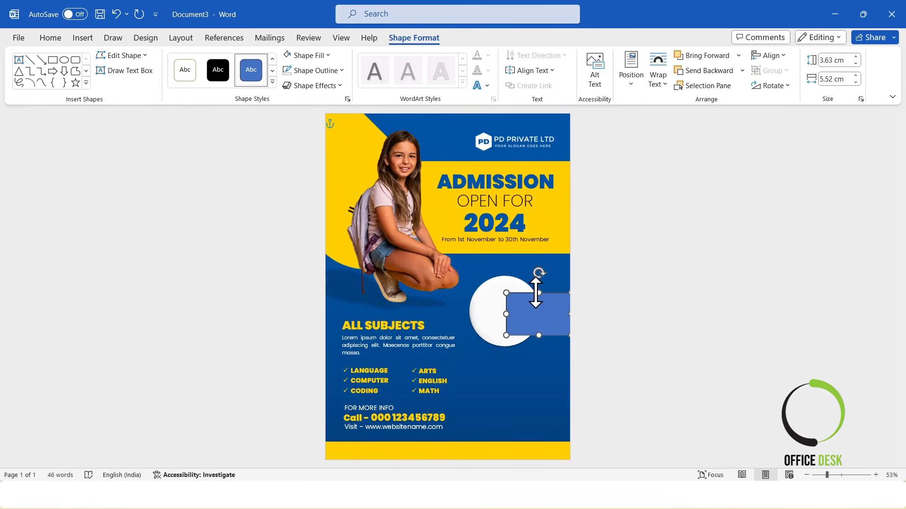
pyautogui.moveTo(538, 289); pyautogui.dragTo(538, 285)
# Remove the new rectangle's outline and fill it with the flyer's yellow.
pyautogui.click(323, 71)
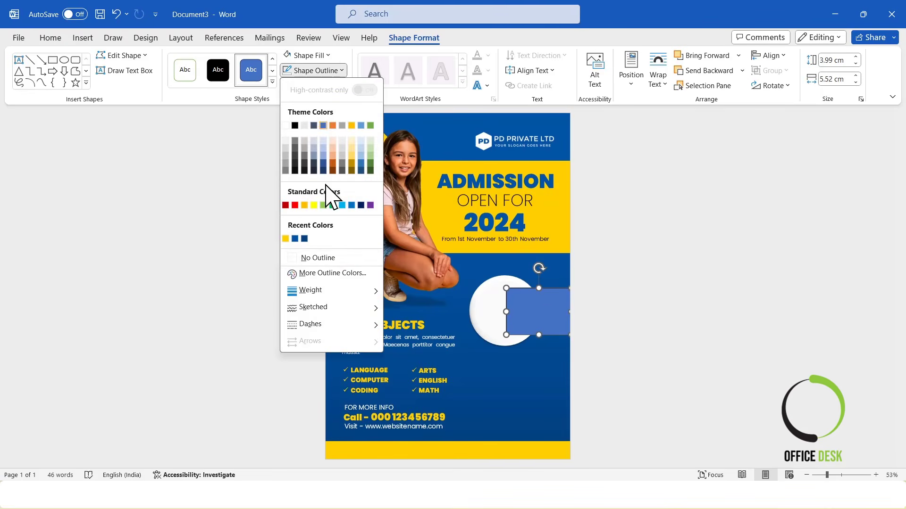
pyautogui.click(317, 258)
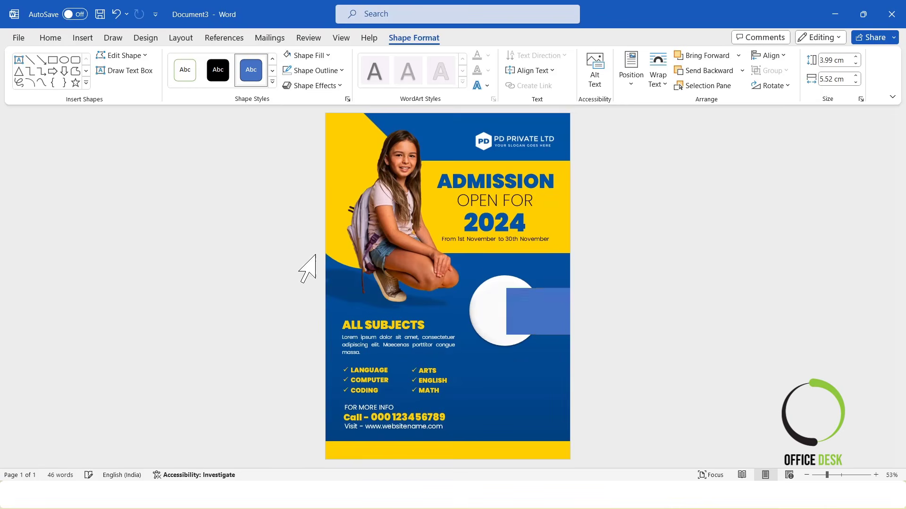
pyautogui.click(304, 55)
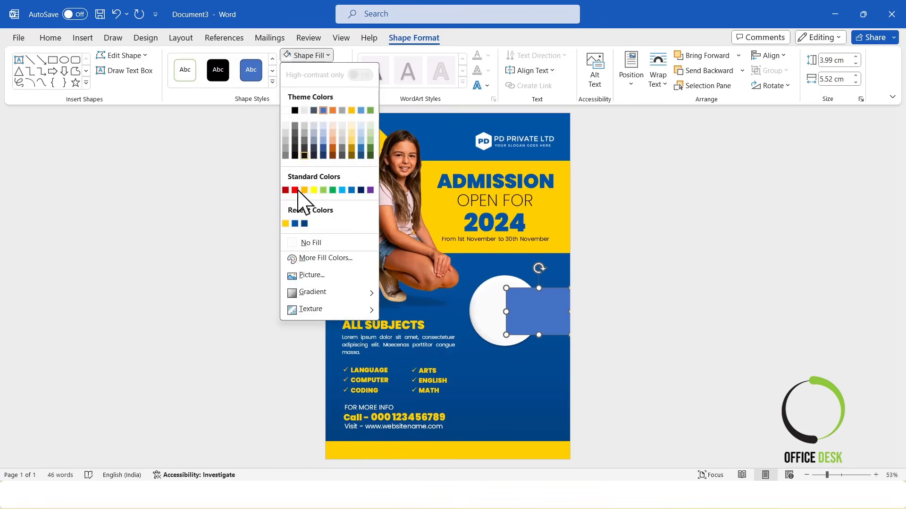
pyautogui.click(286, 224)
# Bring the white circle in front of the yellow rectangle.
pyautogui.rightClick(486, 312)
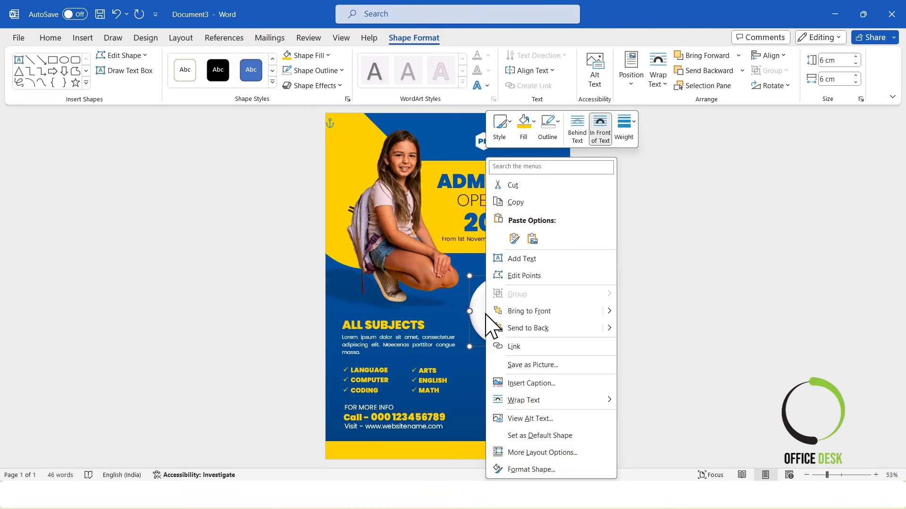
pyautogui.click(528, 315)
pyautogui.click(601, 309)
# Make the yellow rectangle behind the circle slightly taller by extending its upper and lower edges.
pyautogui.click(560, 313)
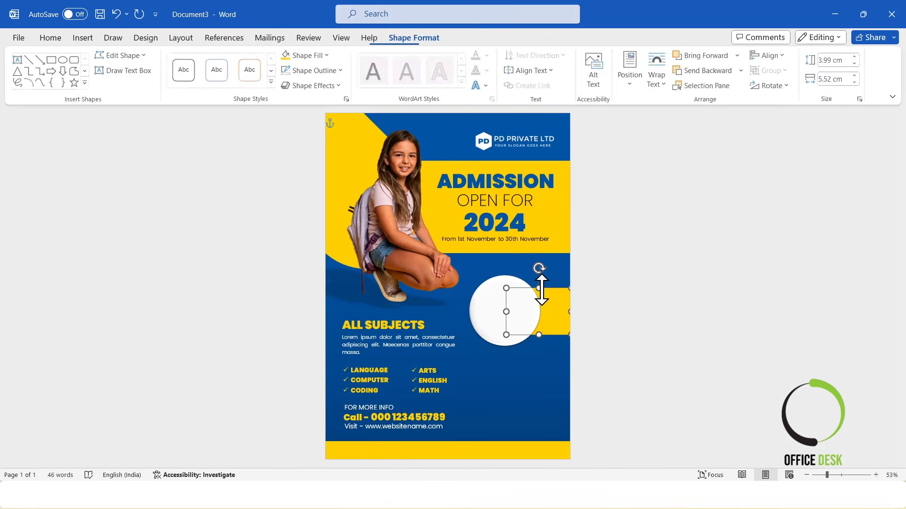
pyautogui.moveTo(542, 289); pyautogui.dragTo(539, 284)
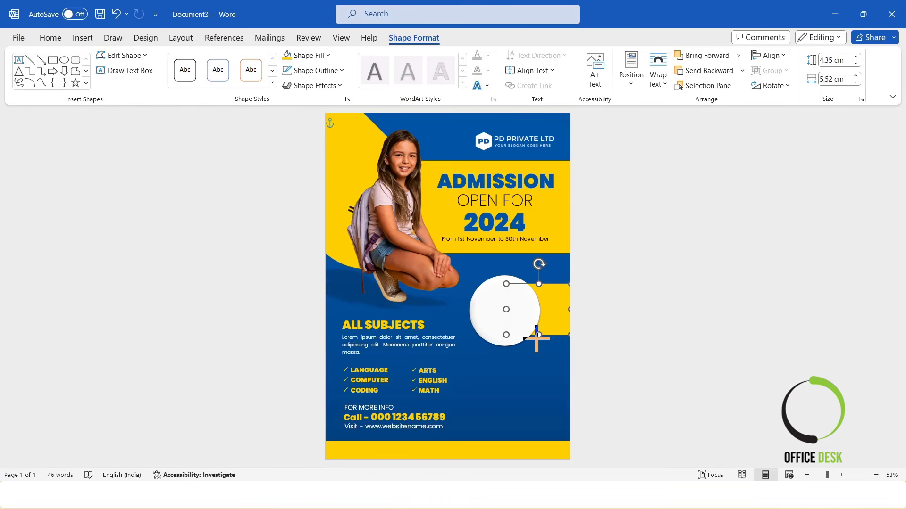
pyautogui.click(626, 327)
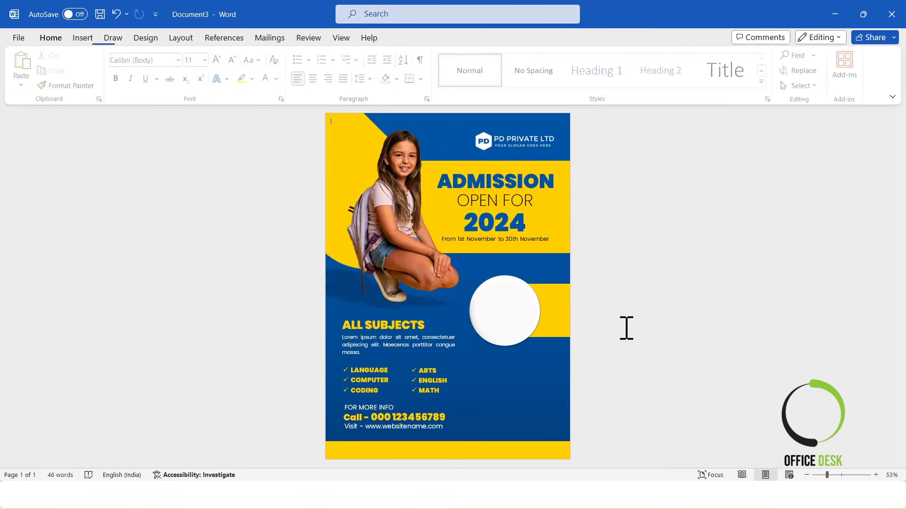
# Move the white circle slightly right, further over the yellow rectangle.
pyautogui.click(496, 300)
pyautogui.moveTo(496, 300); pyautogui.dragTo(501, 300)
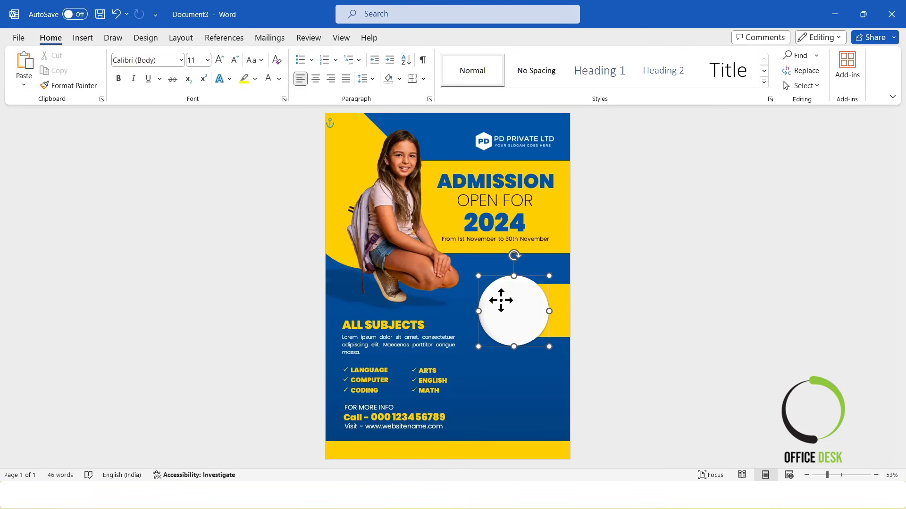
# Select the white circle together with the yellow rectangle behind it and nudge both slightly upward.
pyautogui.click(621, 312)
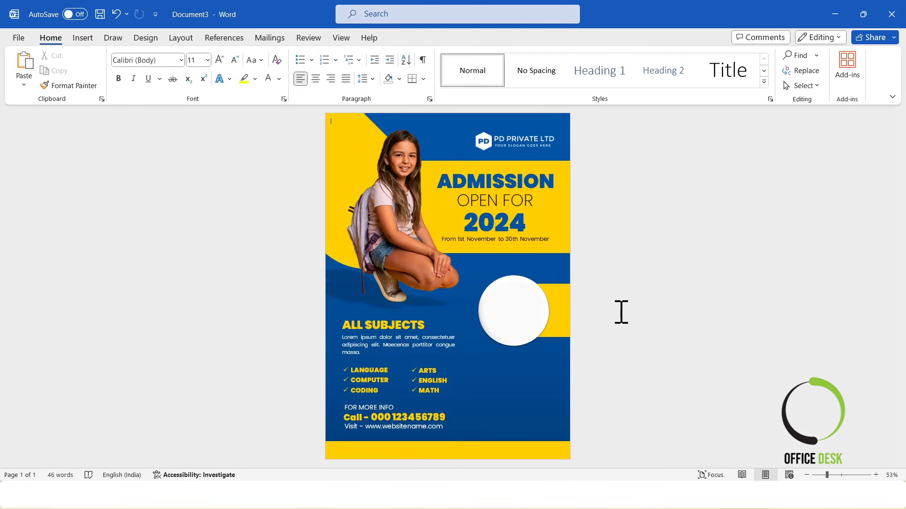
pyautogui.click(559, 307)
pyautogui.keyDown('shift'); pyautogui.click(482, 305); pyautogui.keyUp('shift')
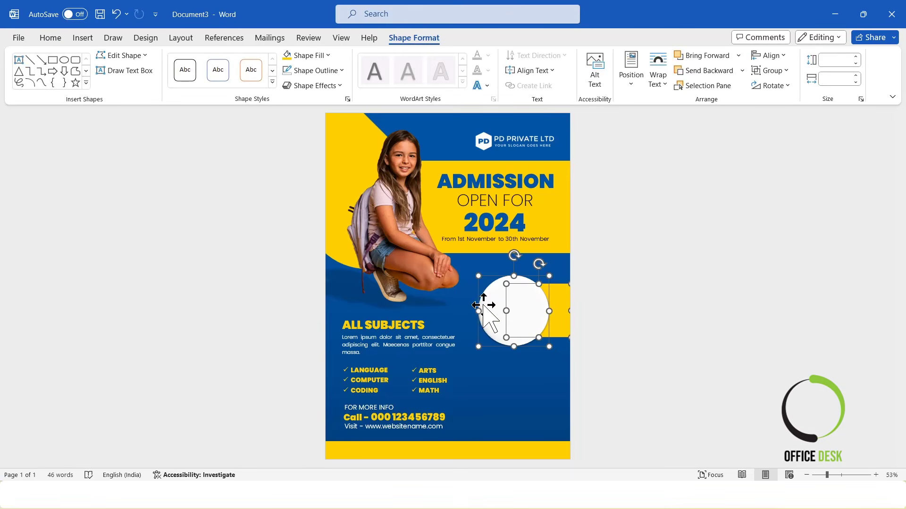
pyautogui.press('Up')
pyautogui.press('Up')
pyautogui.press('Up')
pyautogui.press('Up')
pyautogui.press('Up')
pyautogui.press('Up')
pyautogui.press('Up')
pyautogui.press('Up')
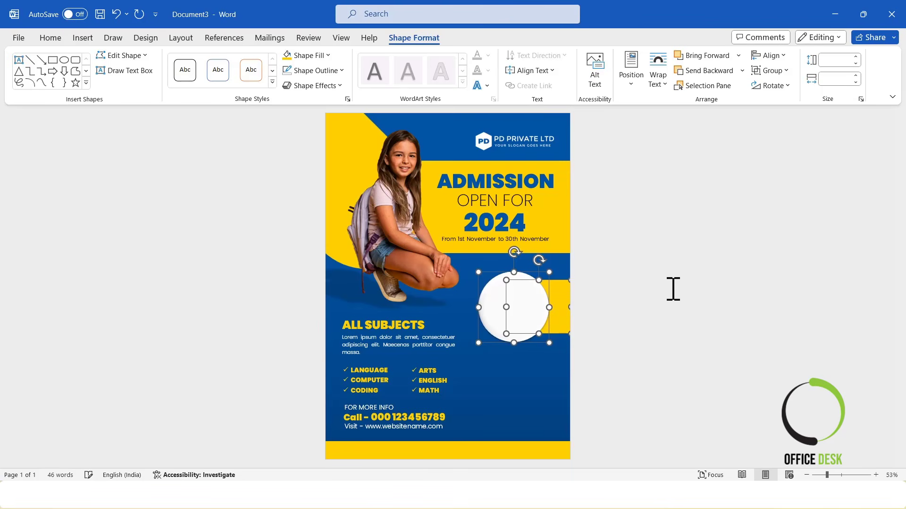
pyautogui.click(673, 288)
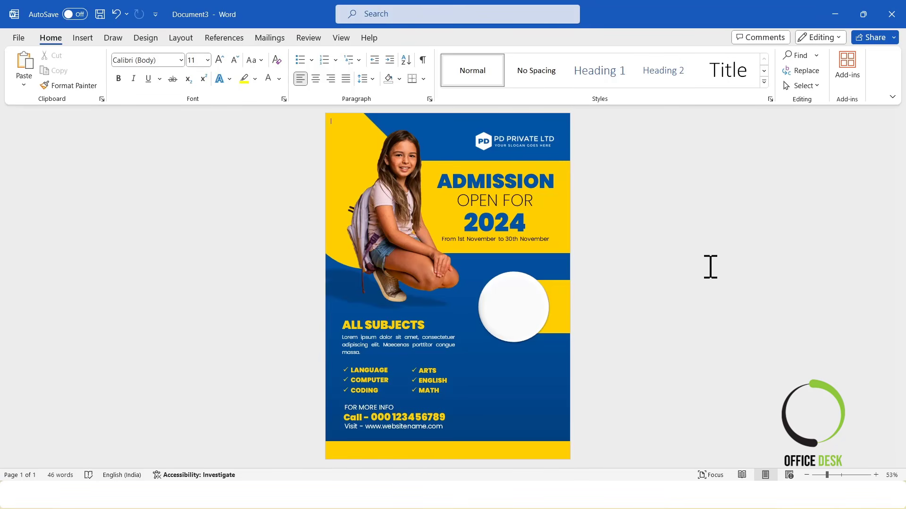
# Draw a text box about 2.66 by 5.75 cm across the white circle and enter 50% in it.
pyautogui.click(529, 204)
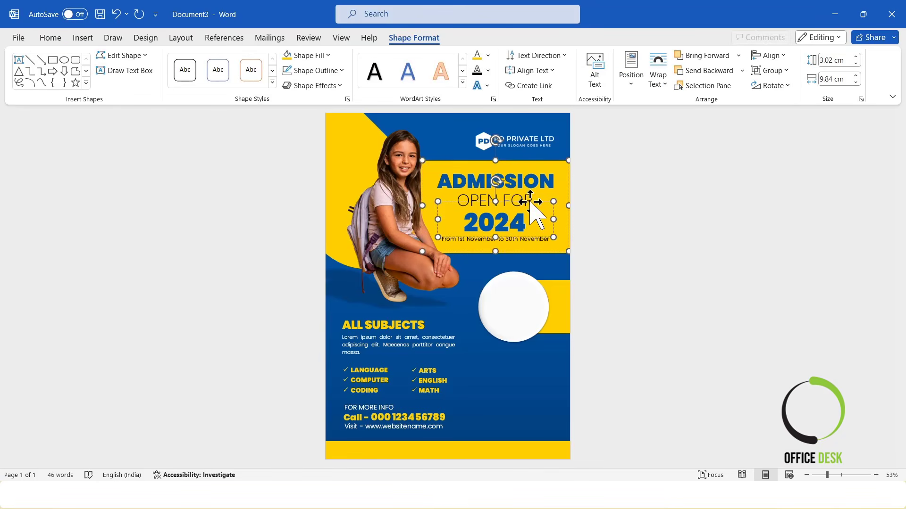
pyautogui.click(82, 38)
pyautogui.click(659, 243)
pyautogui.click(507, 308)
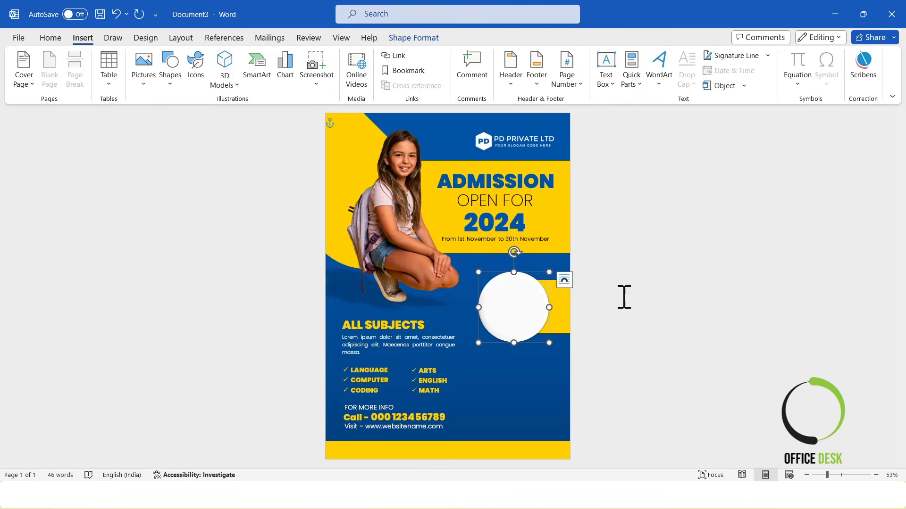
pyautogui.click(624, 297)
pyautogui.click(171, 81)
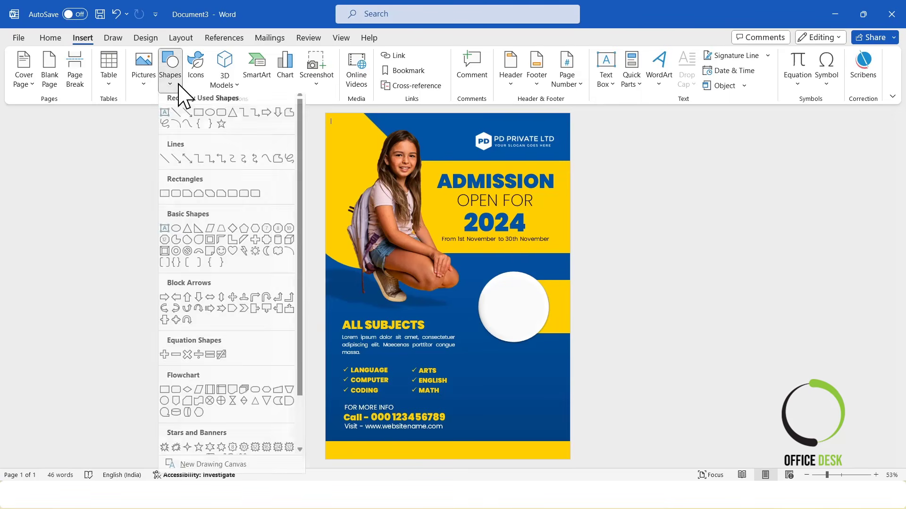
pyautogui.click(165, 233)
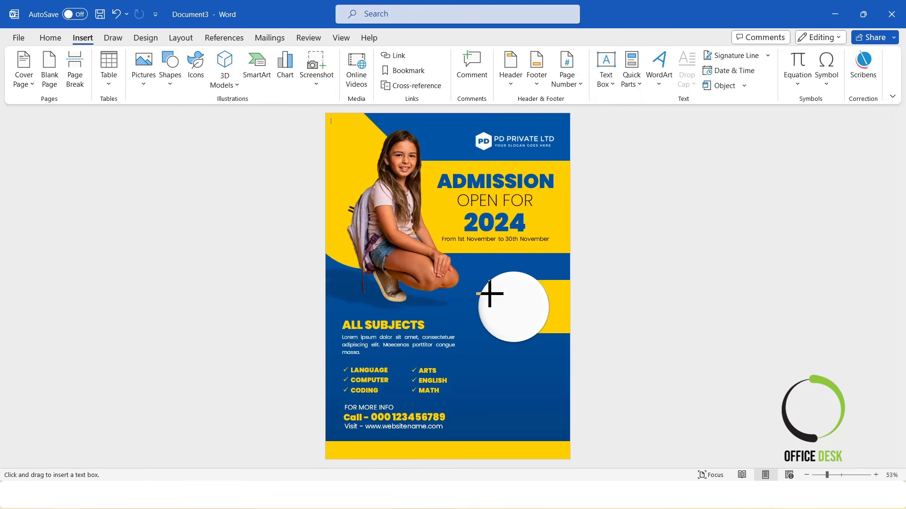
pyautogui.moveTo(482, 293); pyautogui.dragTo(549, 324)
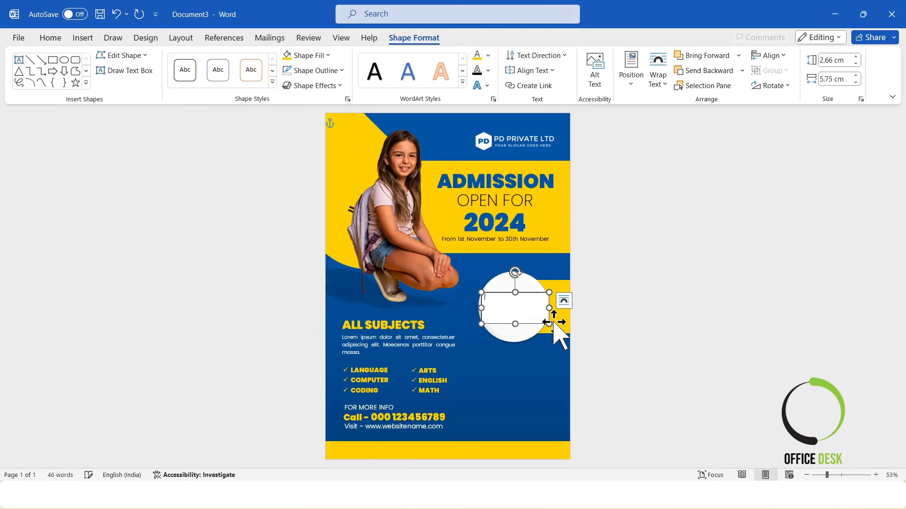
pyautogui.write('50')
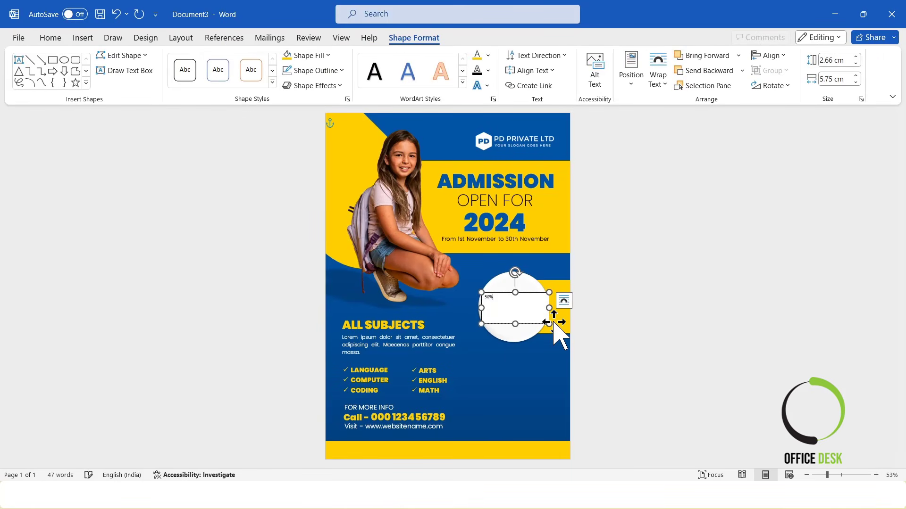
# Set the 50% text to size 55 in the Poppins Black font.
pyautogui.click(50, 38)
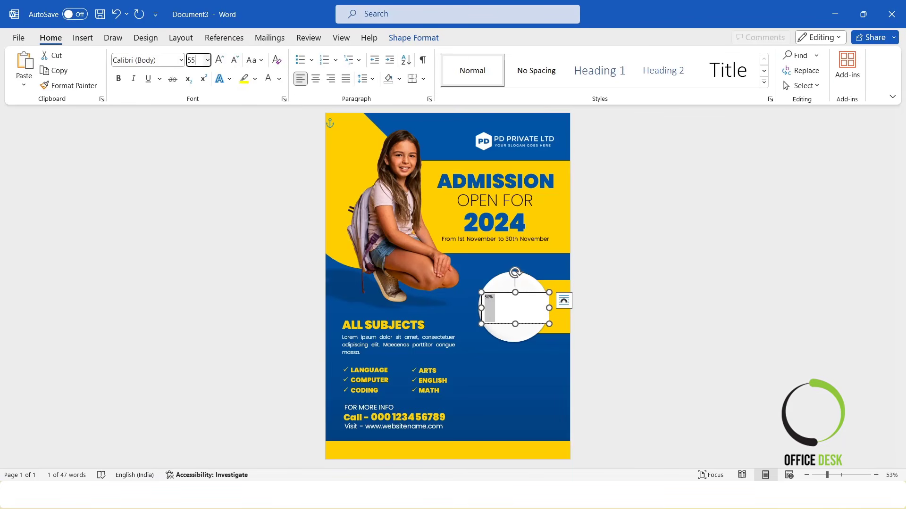
pyautogui.press('Return')
pyautogui.click(156, 60)
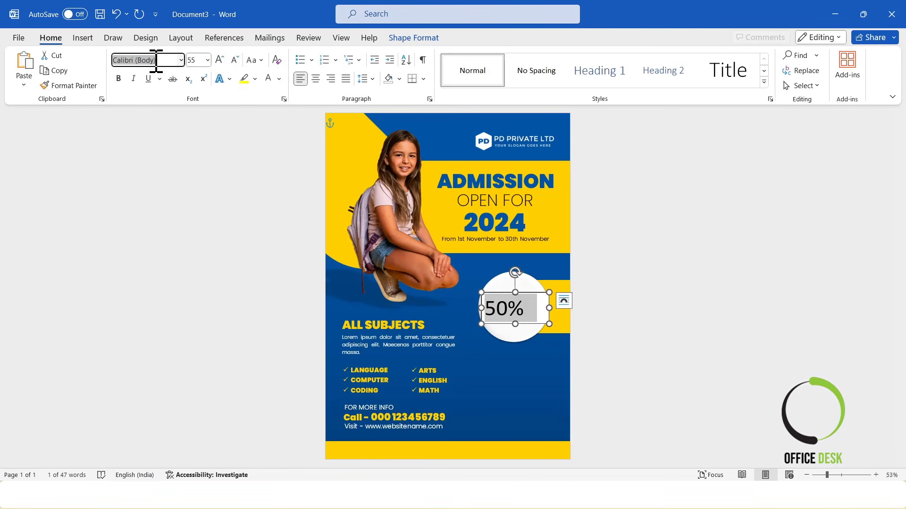
pyautogui.write('Pp')
pyautogui.press('BackSpace')
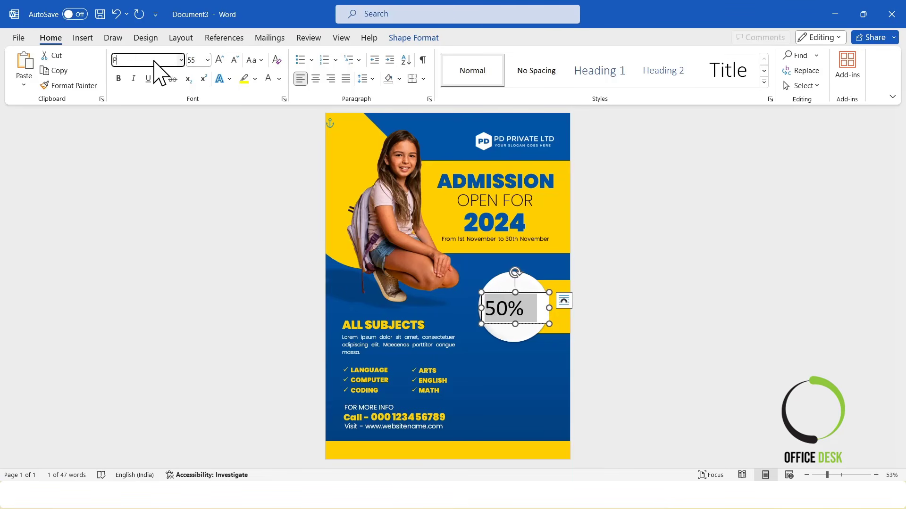
pyautogui.write('oppins Black')
pyautogui.press('Return')
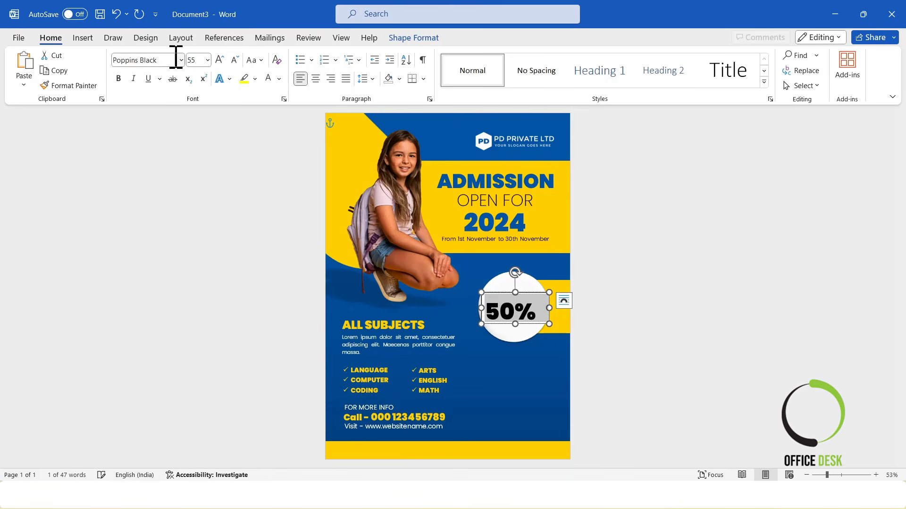
# Color the 50% text with the flyer's medium blue from the recent colors and center it in its box.
pyautogui.click(279, 79)
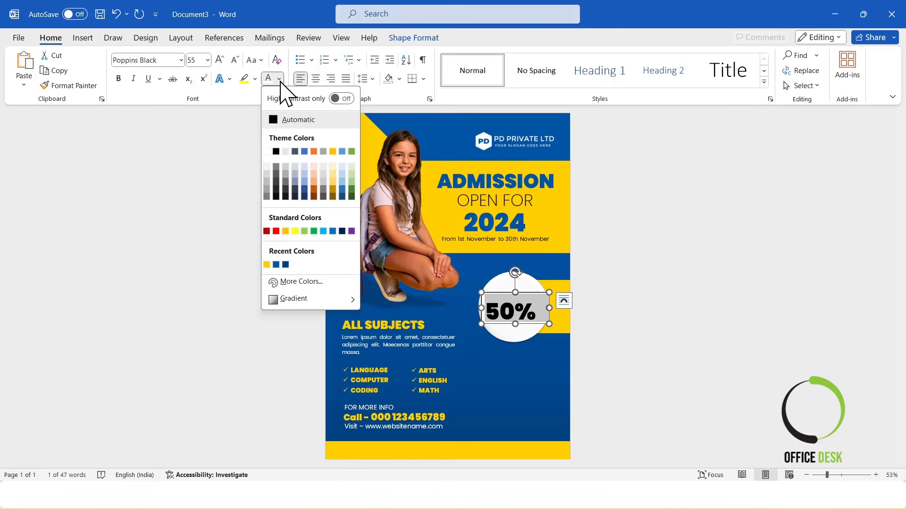
pyautogui.click(278, 79)
pyautogui.click(280, 79)
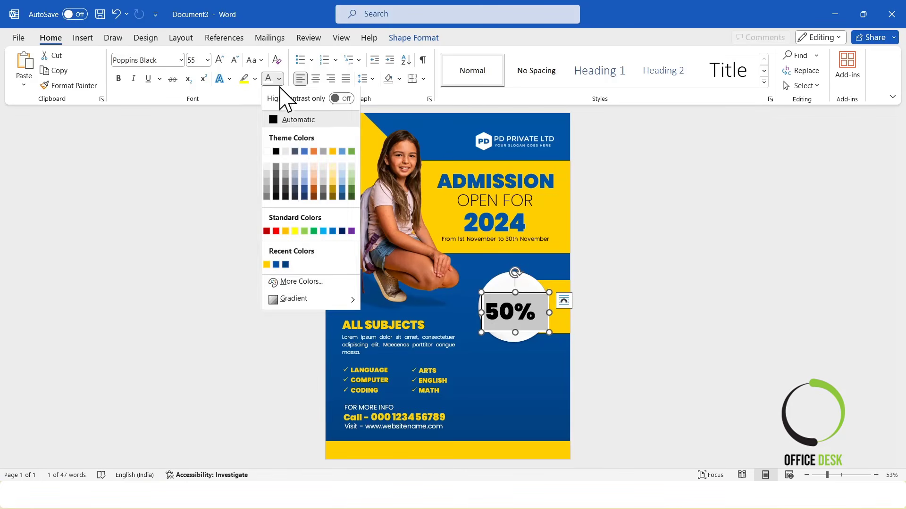
pyautogui.click(276, 265)
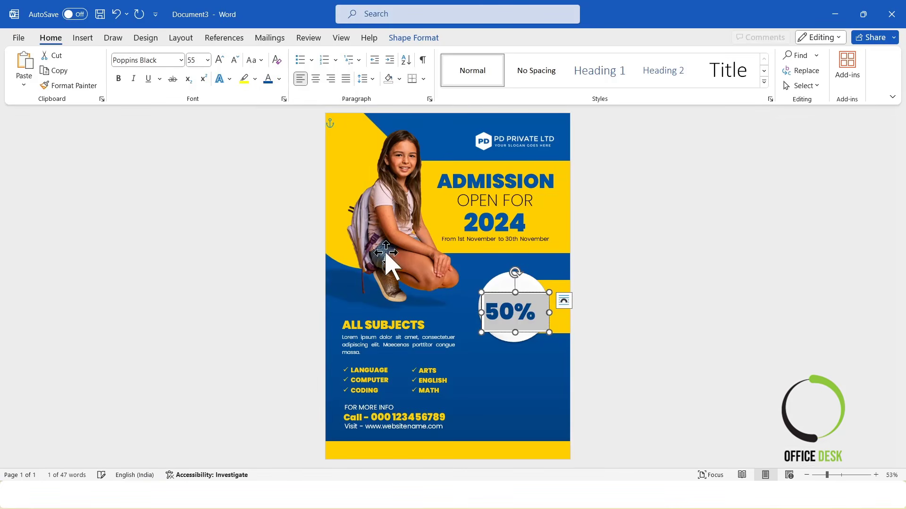
pyautogui.click(316, 78)
# Move the 50% text box slightly up and remove its fill and outline.
pyautogui.moveTo(523, 294)
pyautogui.mouseDown()
pyautogui.moveTo(518, 284)
pyautogui.moveTo(523, 291)
pyautogui.mouseUp()
pyautogui.click(408, 39)
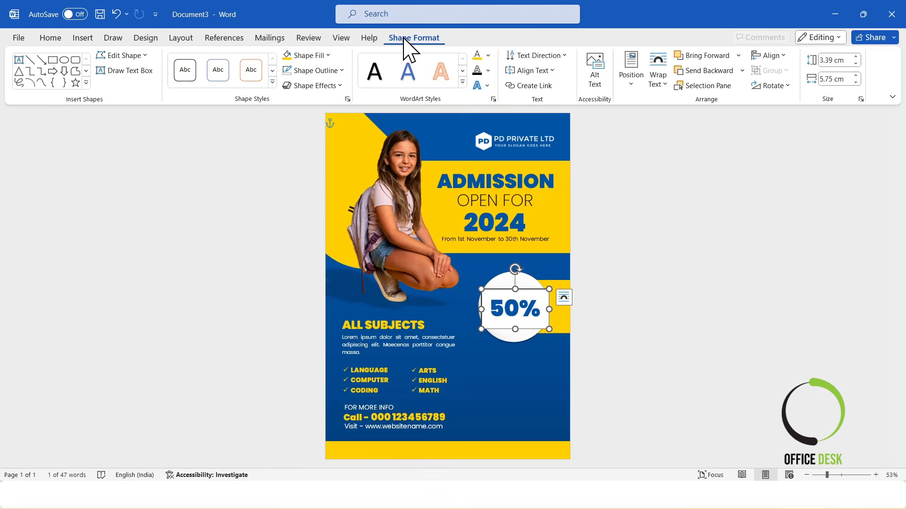
pyautogui.click(306, 55)
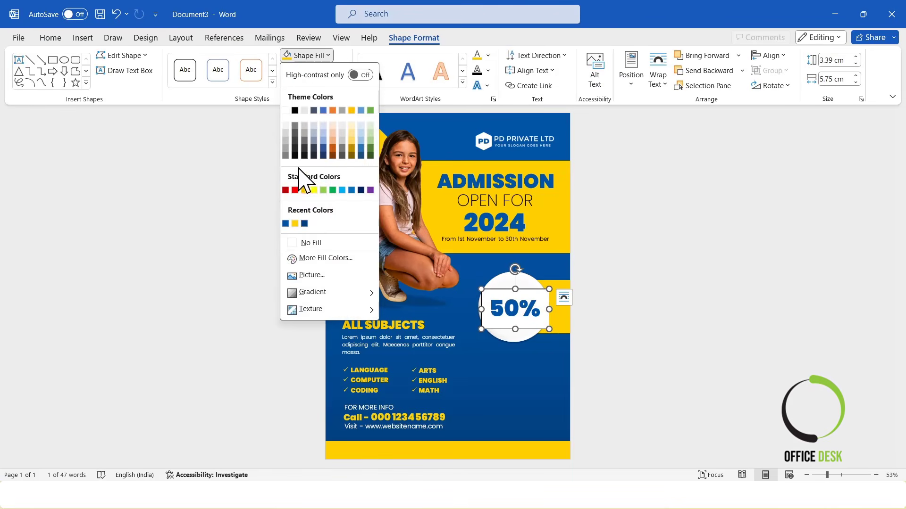
pyautogui.click(305, 241)
pyautogui.click(313, 70)
pyautogui.click(304, 259)
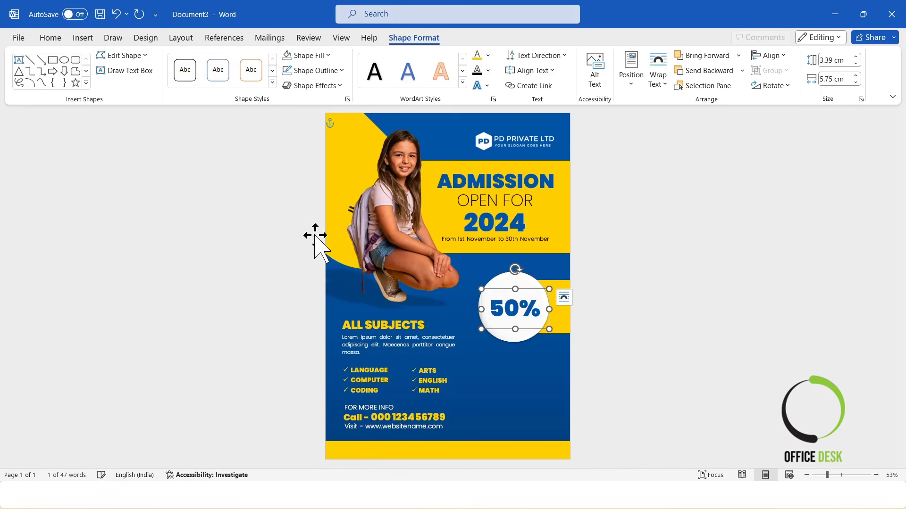
# Raise the 50% text box a little more to leave room beneath it in the circle.
pyautogui.click(51, 39)
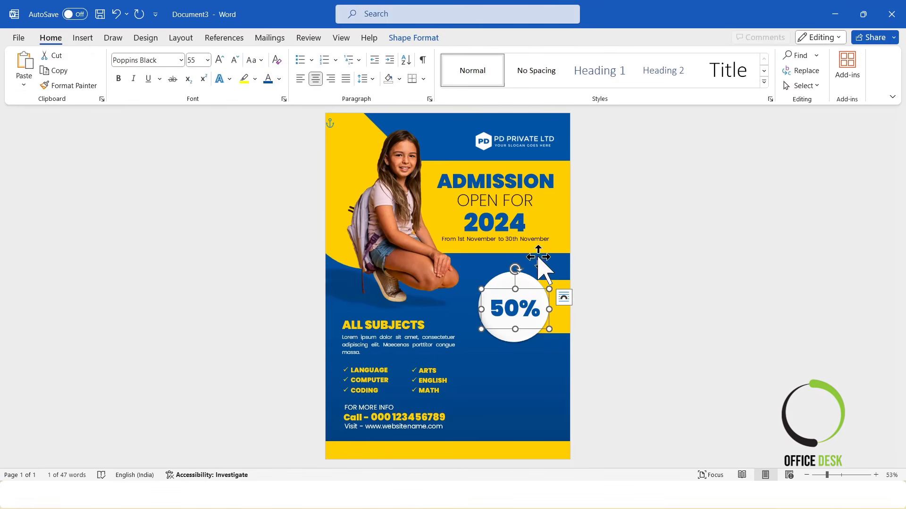
pyautogui.moveTo(526, 288); pyautogui.dragTo(526, 284)
pyautogui.click(636, 306)
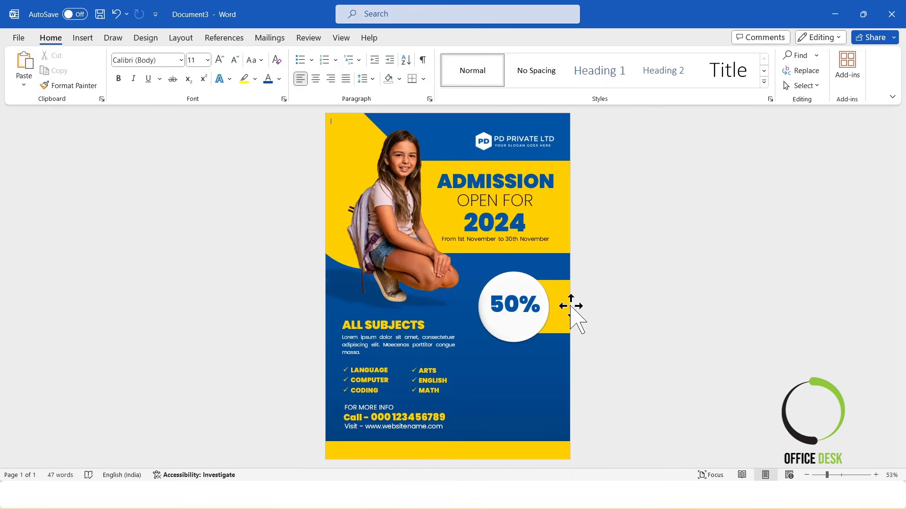
# Duplicate the 50% text box just below, widen the copy toward the subject list, and replace its text with "Off now".
pyautogui.click(530, 297)
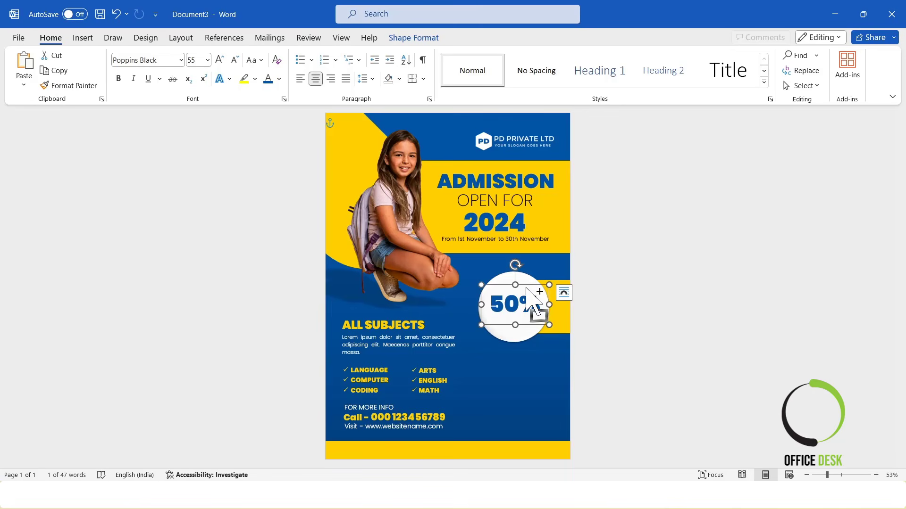
pyautogui.keyDown('ctrl'); pyautogui.moveTo(526, 288); pyautogui.dragTo(524, 306); pyautogui.keyUp('ctrl')
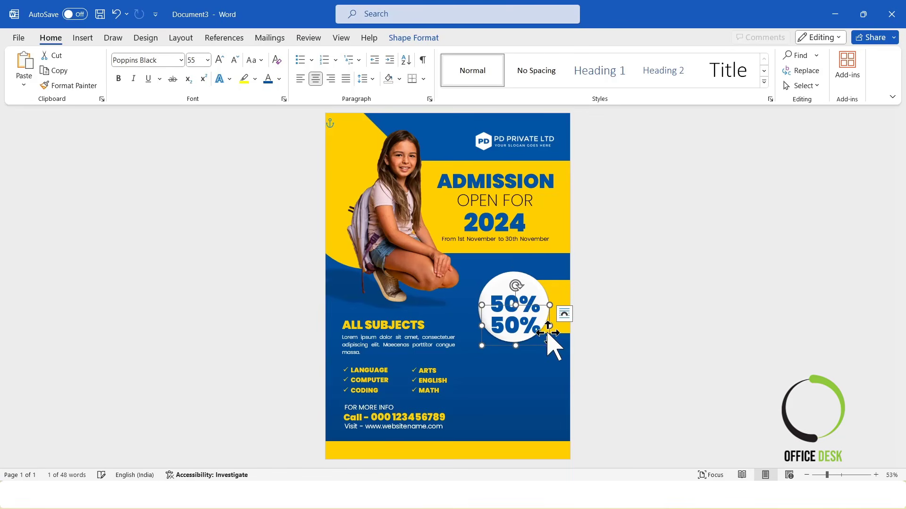
pyautogui.moveTo(482, 325); pyautogui.dragTo(442, 325)
pyautogui.moveTo(526, 330); pyautogui.dragTo(418, 321)
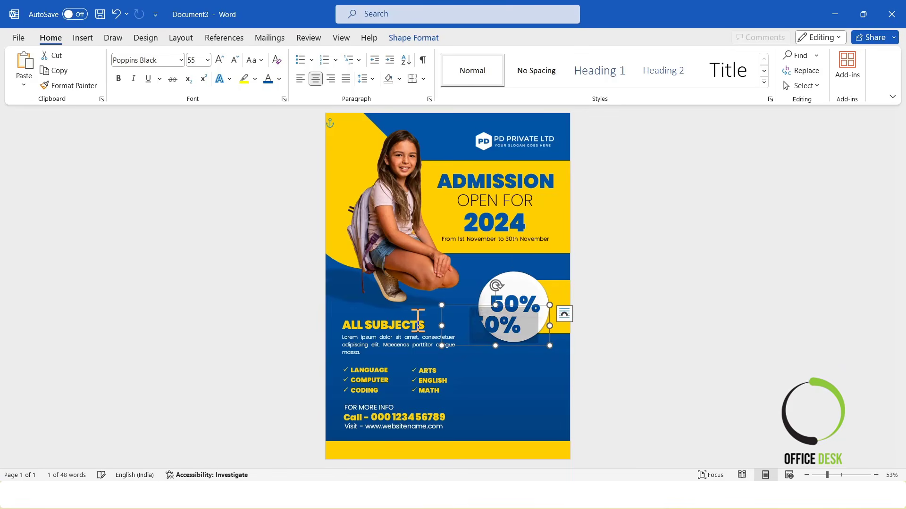
pyautogui.write('off')
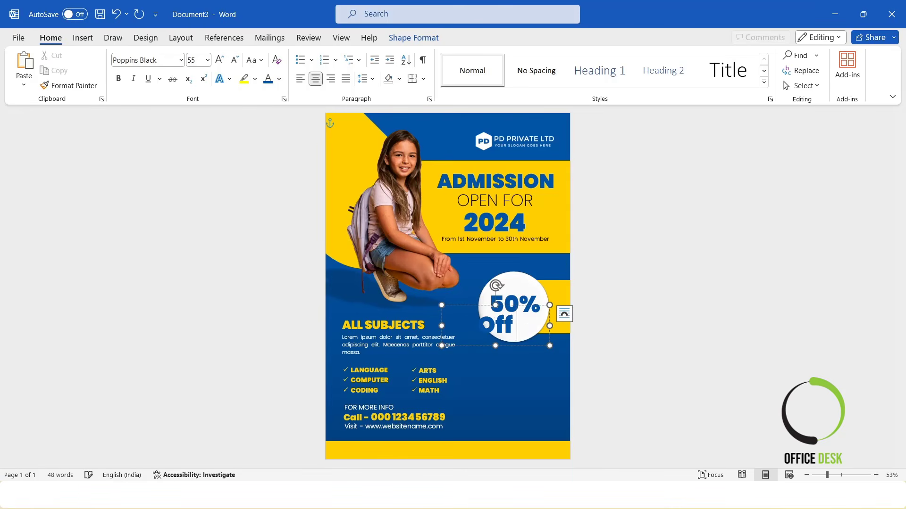
pyautogui.write(' now')
# Change the copied text to uppercase and reduce its font size to 24.
pyautogui.hotkey('ctrl', 'a')
pyautogui.click(255, 63)
pyautogui.click(267, 105)
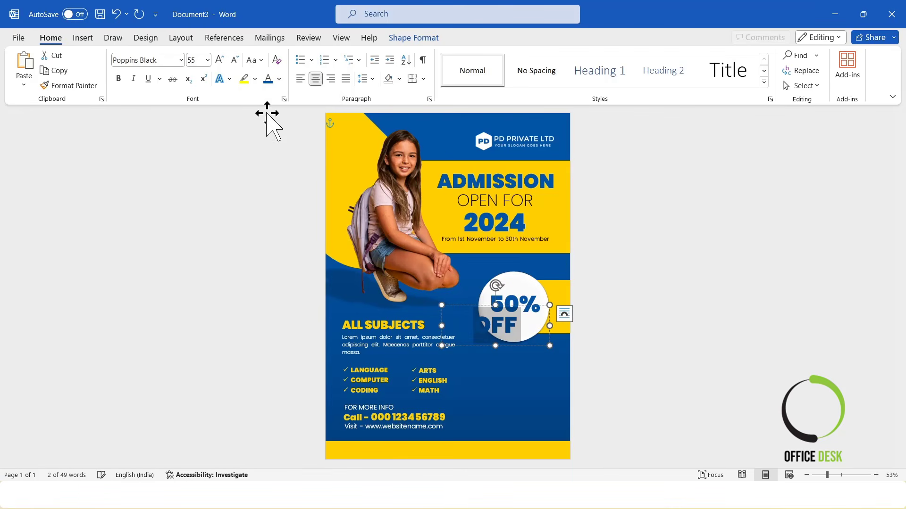
pyautogui.click(235, 60)
pyautogui.click(235, 60)
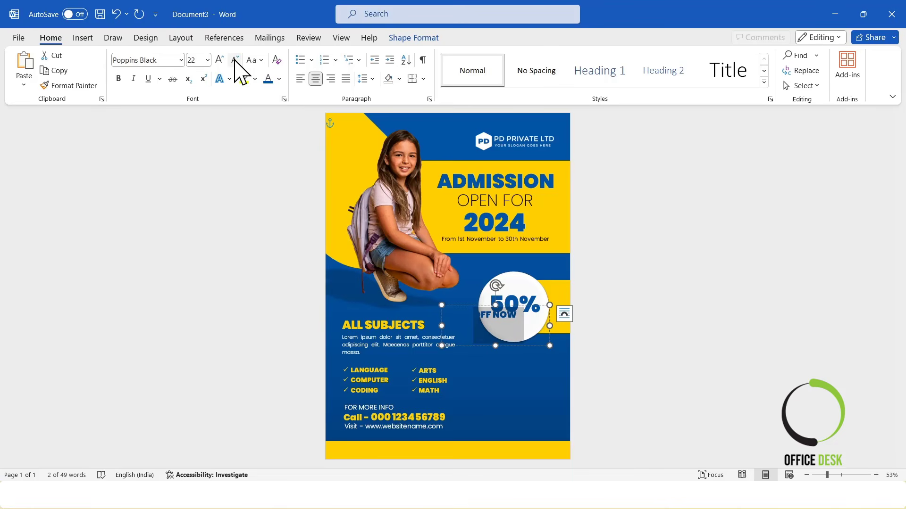
pyautogui.click(218, 61)
# Move the OFF NOW text box so the words sit beneath 50% inside the circle.
pyautogui.click(532, 314)
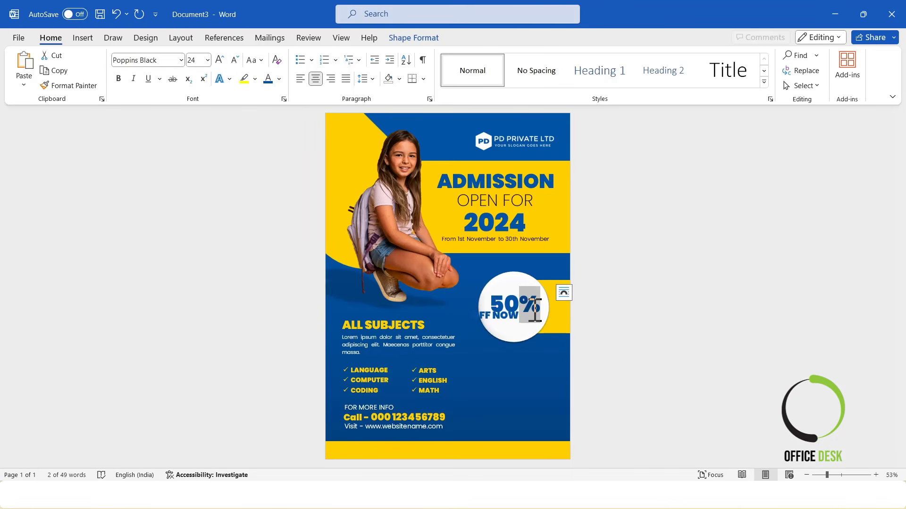
pyautogui.click(489, 315)
pyautogui.moveTo(488, 306)
pyautogui.mouseDown()
pyautogui.moveTo(509, 306)
pyautogui.moveTo(475, 313)
pyautogui.mouseUp()
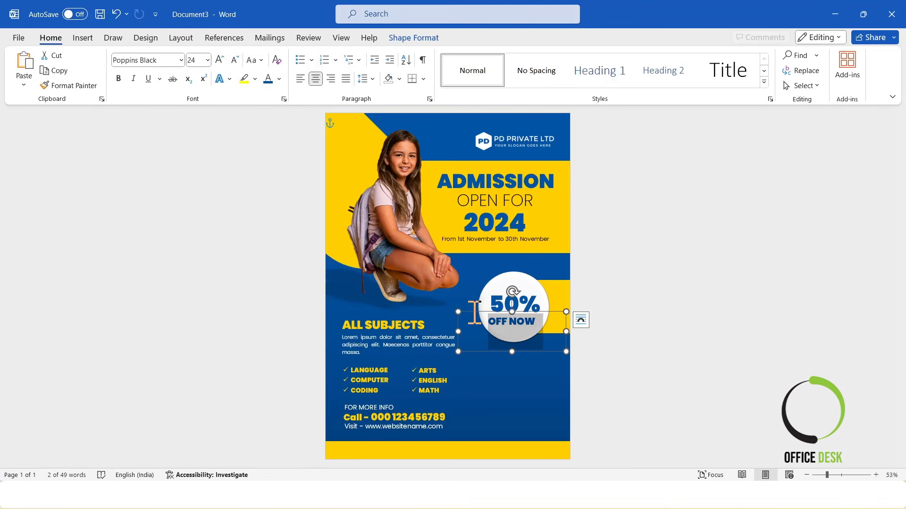
# Increase the OFF NOW text to size 26 and tighten its text box around the words.
pyautogui.click(219, 60)
pyautogui.moveTo(512, 352); pyautogui.dragTo(512, 329)
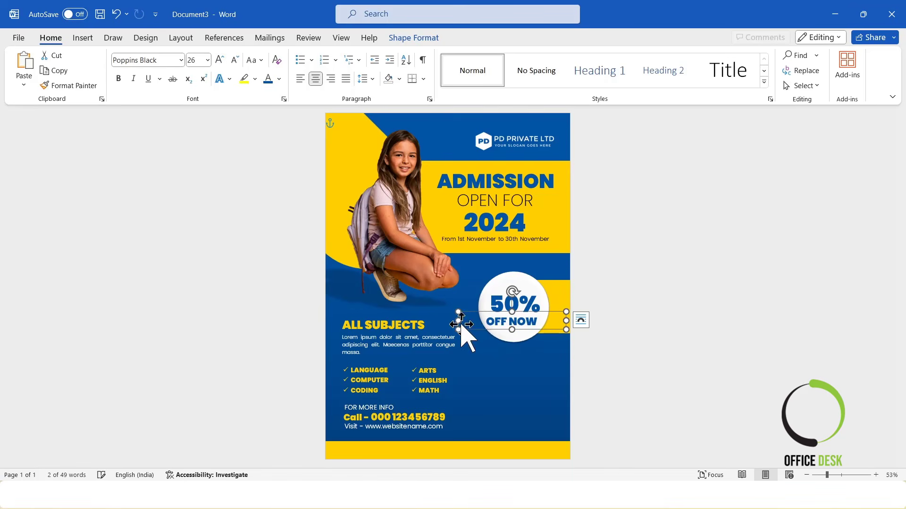
pyautogui.moveTo(458, 321); pyautogui.dragTo(532, 285)
pyautogui.press('Escape')
# Shorten the 50% text box from its lower edge and nudge it slightly left above OFF NOW.
pyautogui.click(532, 287)
pyautogui.moveTo(515, 324); pyautogui.dragTo(515, 315)
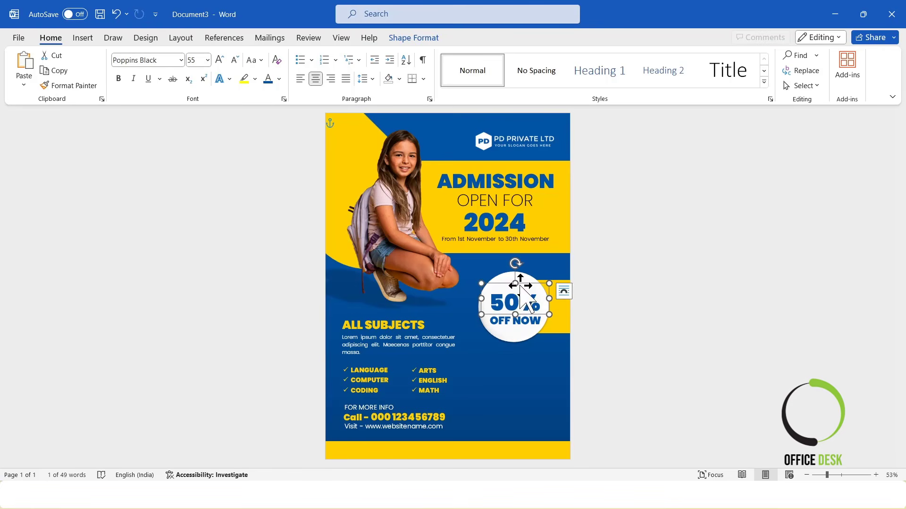
pyautogui.hotkey('ctrl', 'z')
pyautogui.click(677, 323)
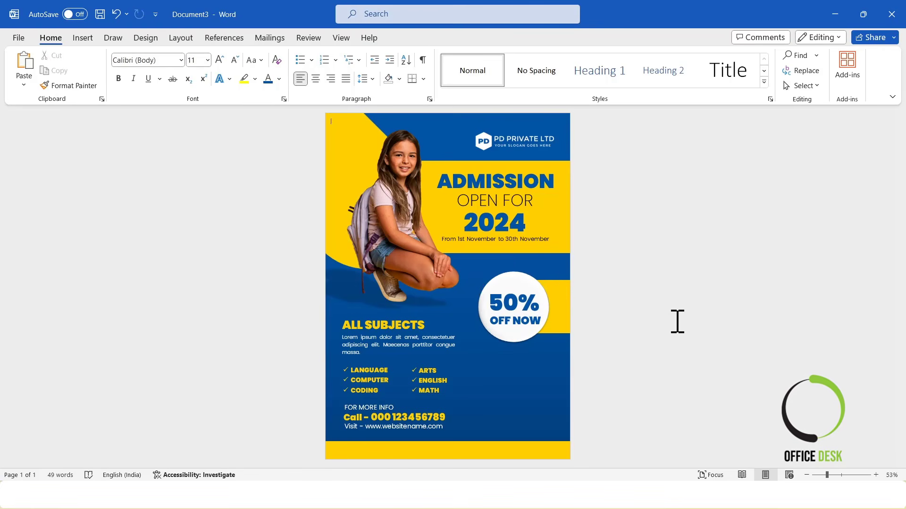
# Nudge the 50% and OFF NOW text boxes slightly so both lines sit balanced inside the white circle.
pyautogui.click(540, 300)
pyautogui.click(520, 325)
pyautogui.click(658, 322)
pyautogui.click(536, 296)
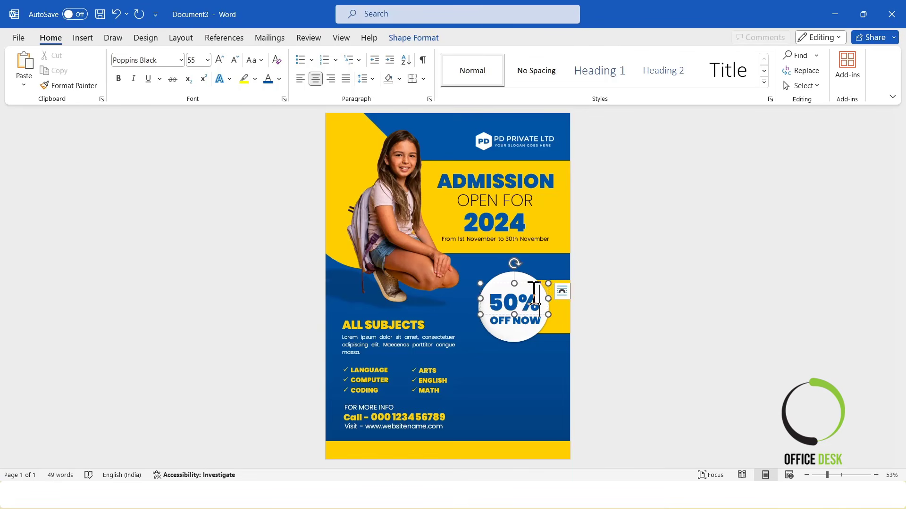
pyautogui.moveTo(530, 284); pyautogui.dragTo(530, 283)
pyautogui.click(656, 309)
pyautogui.click(530, 321)
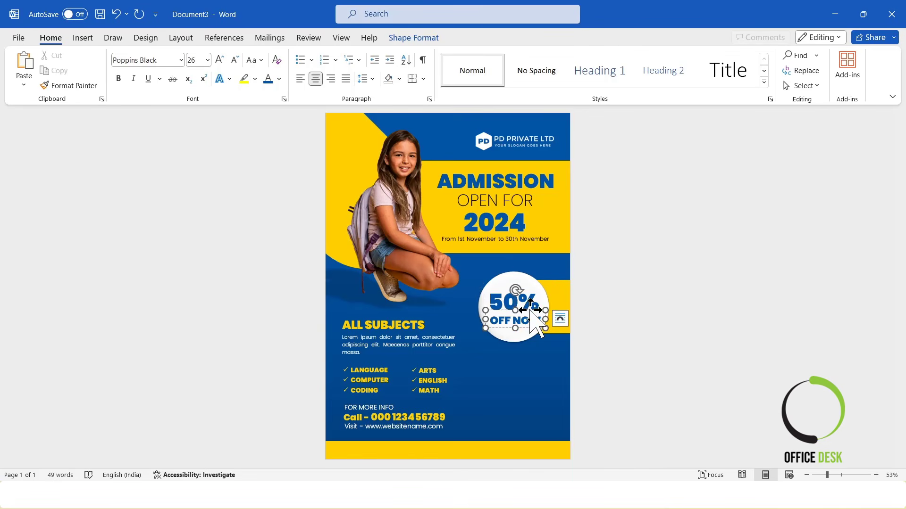
pyautogui.click(641, 314)
pyautogui.click(527, 288)
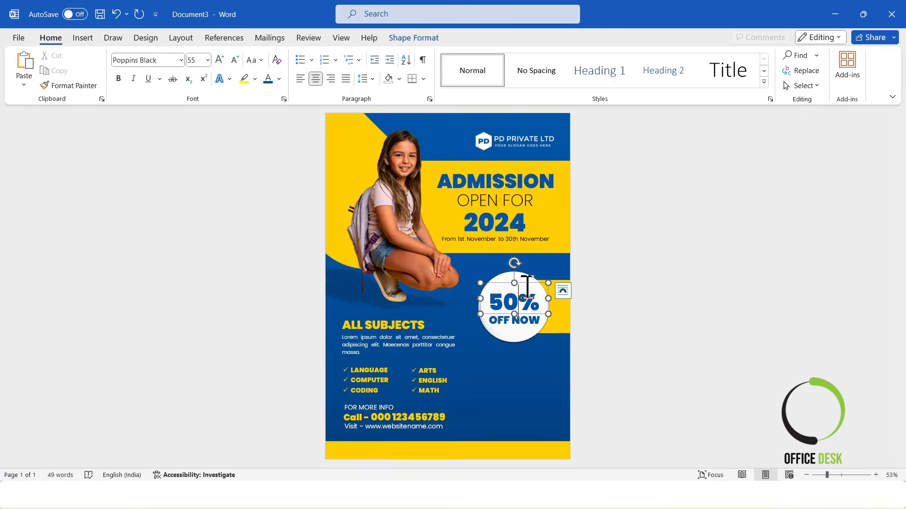
pyautogui.click(653, 298)
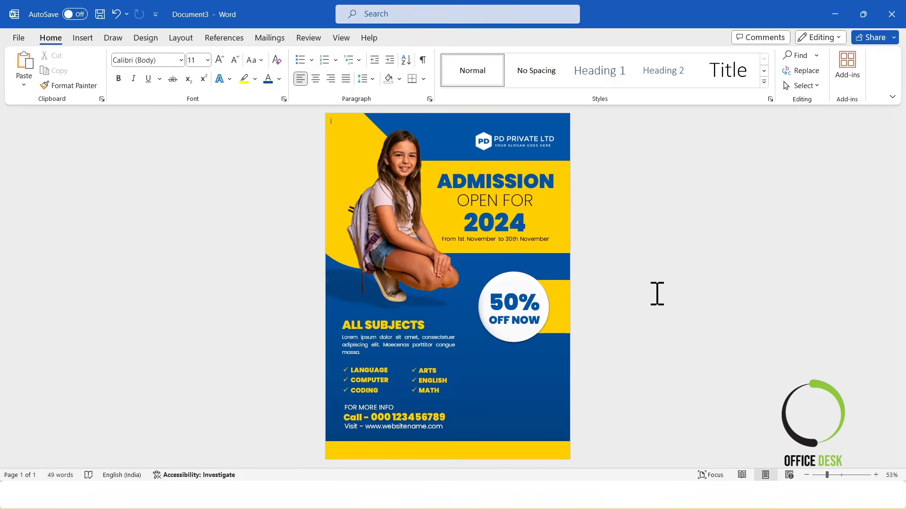
# Duplicate the ALL SUBJECTS heading text box, place the copy below the 50% circle, and clear its text.
pyautogui.click(415, 325)
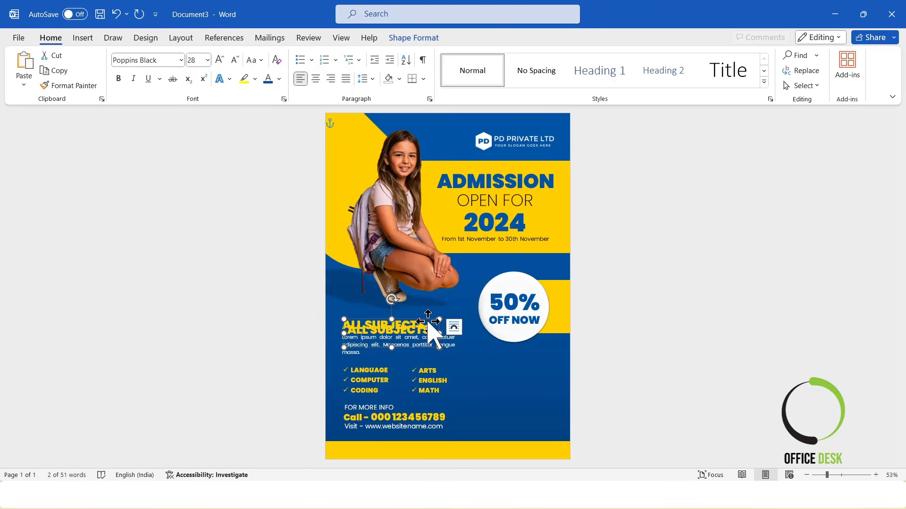
pyautogui.moveTo(416, 317); pyautogui.dragTo(449, 361)
pyautogui.press('BackSpace')
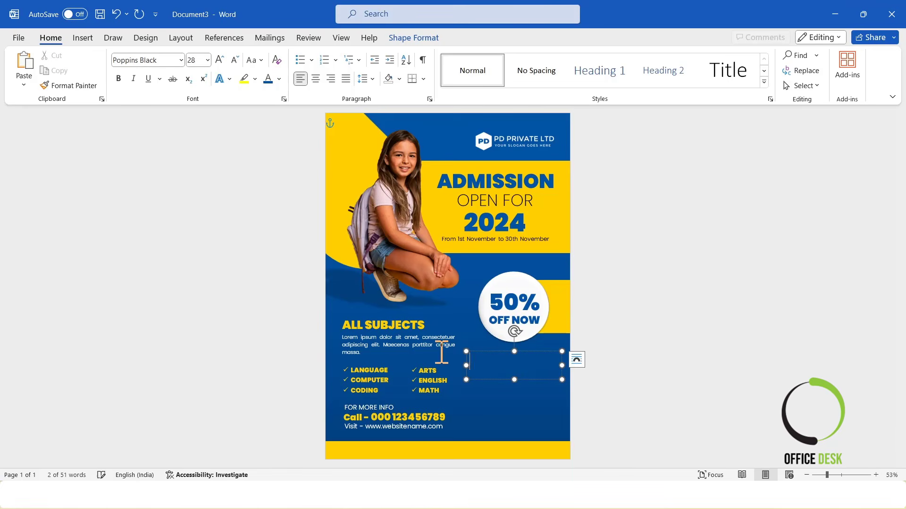
# Copy the OUR BENEFITS heading text from Document2 and paste it into the empty text box on the flyer.
pyautogui.moveTo(416, 508)
pyautogui.click(438, 398)
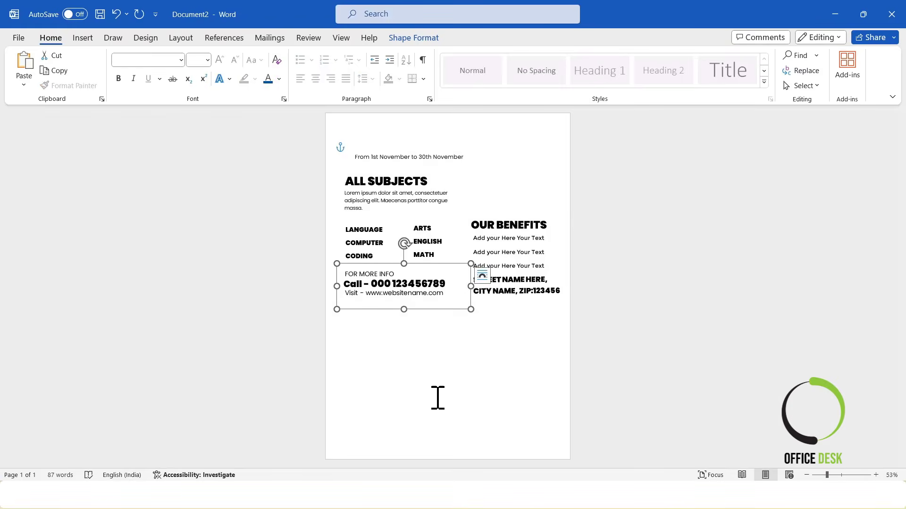
pyautogui.click(516, 235)
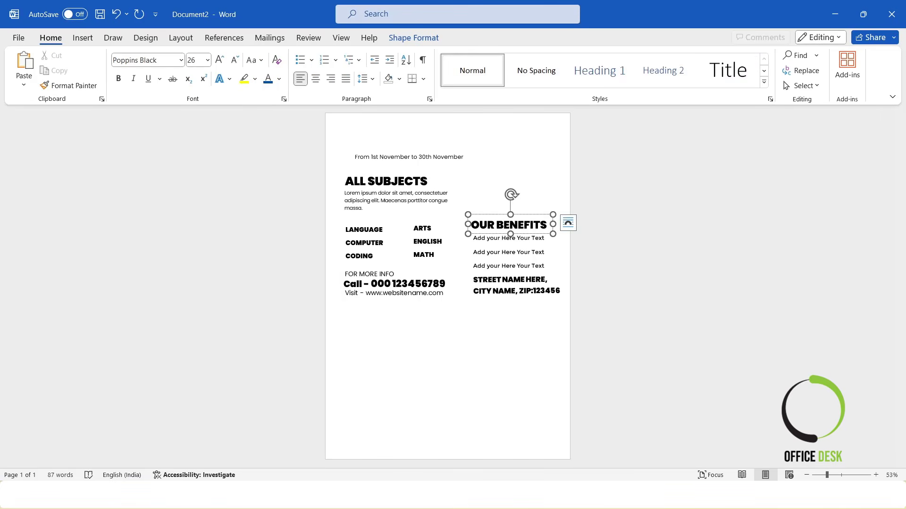
pyautogui.moveTo(550, 225); pyautogui.dragTo(447, 227)
pyautogui.hotkey('ctrl', 'c')
pyautogui.click(833, 14)
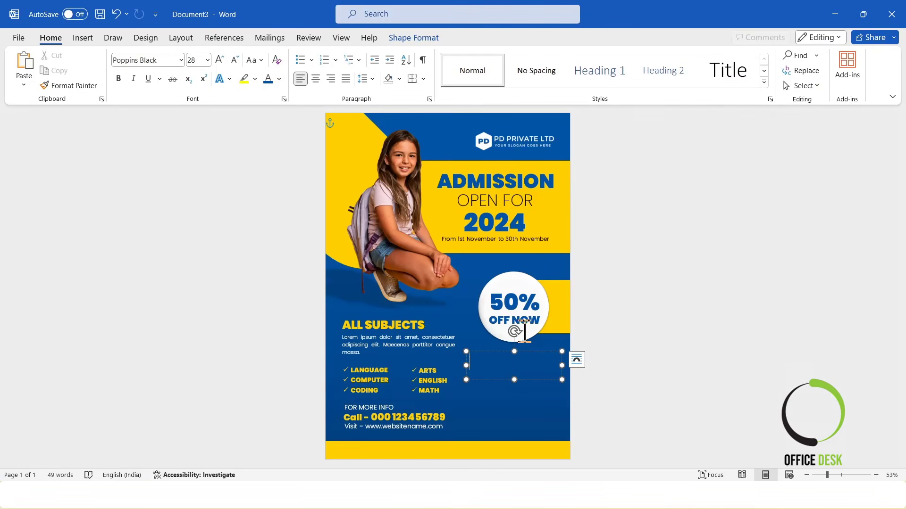
pyautogui.hotkey('ctrl', 'v')
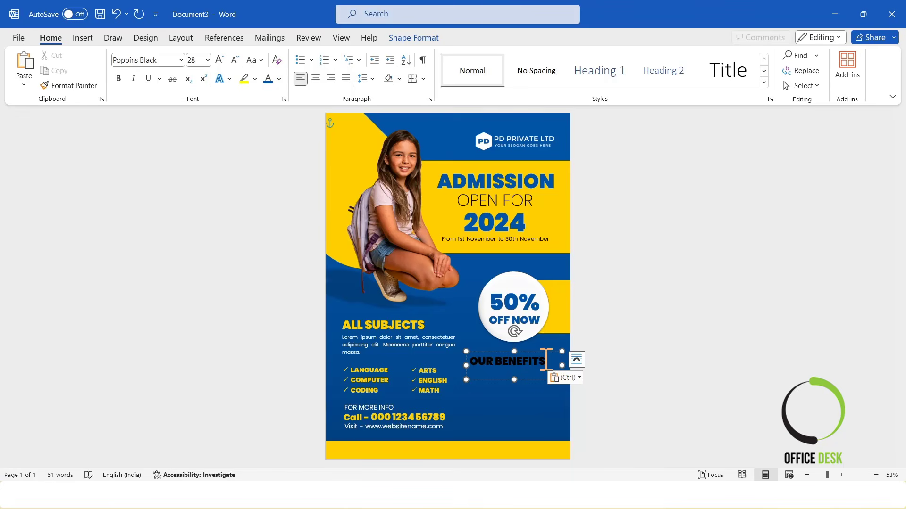
# Recolour the OUR BENEFITS text with the recently used yellow.
pyautogui.moveTo(547, 361); pyautogui.dragTo(470, 360)
pyautogui.click(278, 79)
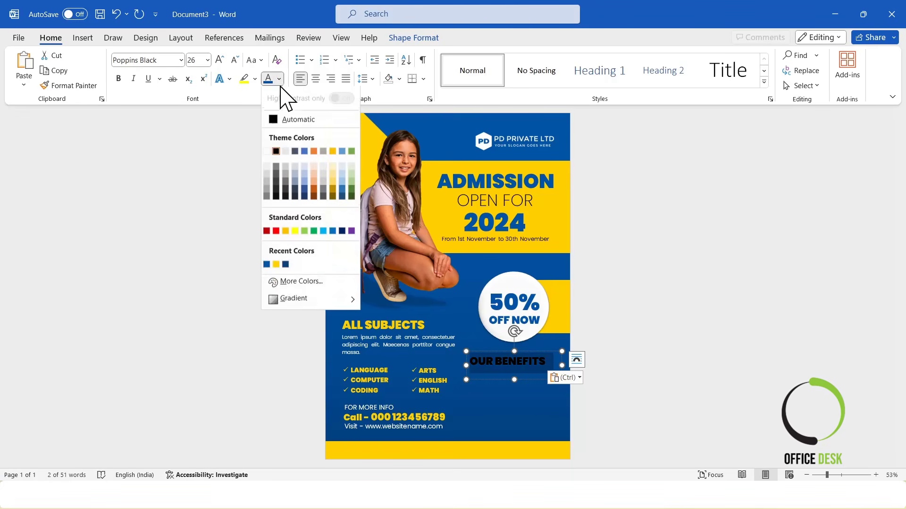
pyautogui.click(276, 265)
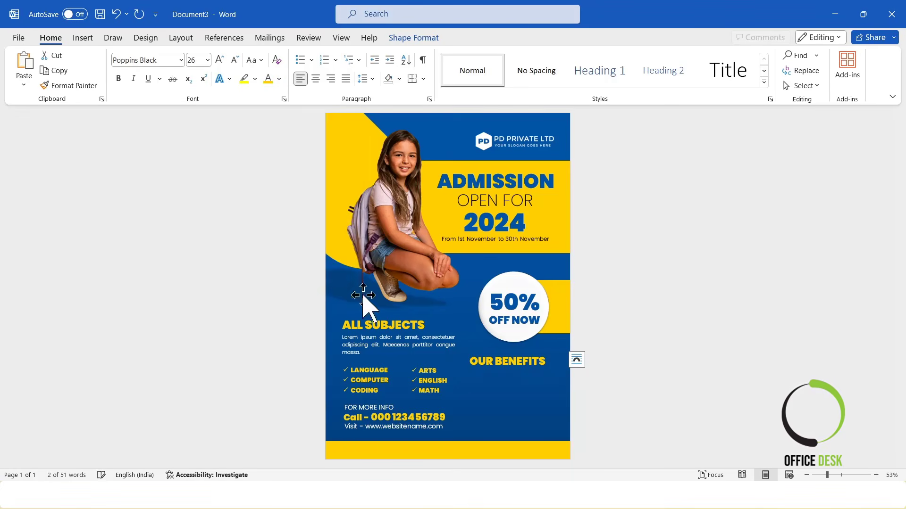
# Shorten the OUR BENEFITS text box and shift it slightly right beneath the 50% circle.
pyautogui.moveTo(541, 361); pyautogui.dragTo(519, 371)
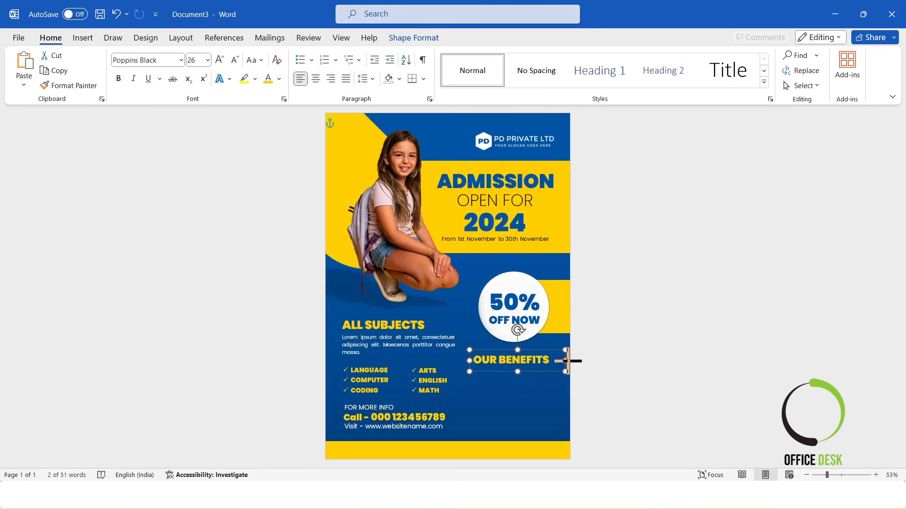
pyautogui.click(636, 371)
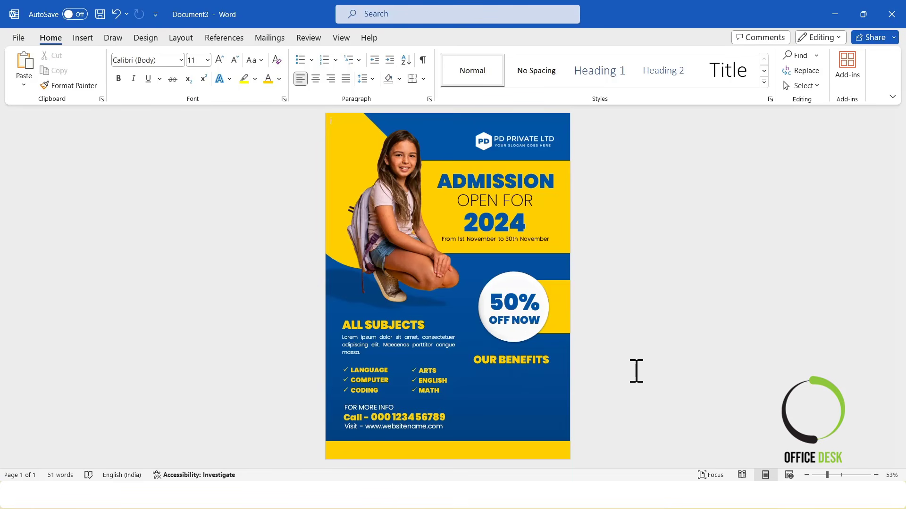
pyautogui.click(539, 361)
pyautogui.moveTo(539, 361); pyautogui.dragTo(542, 361)
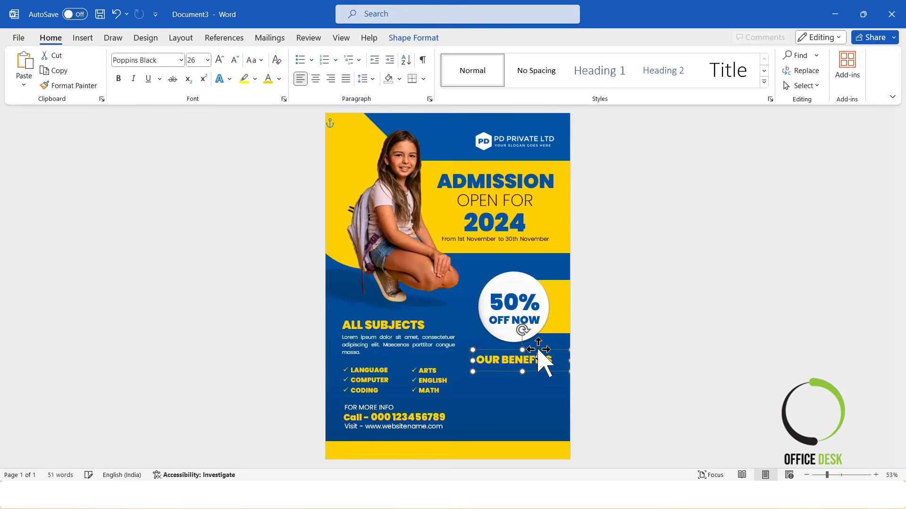
pyautogui.click(655, 363)
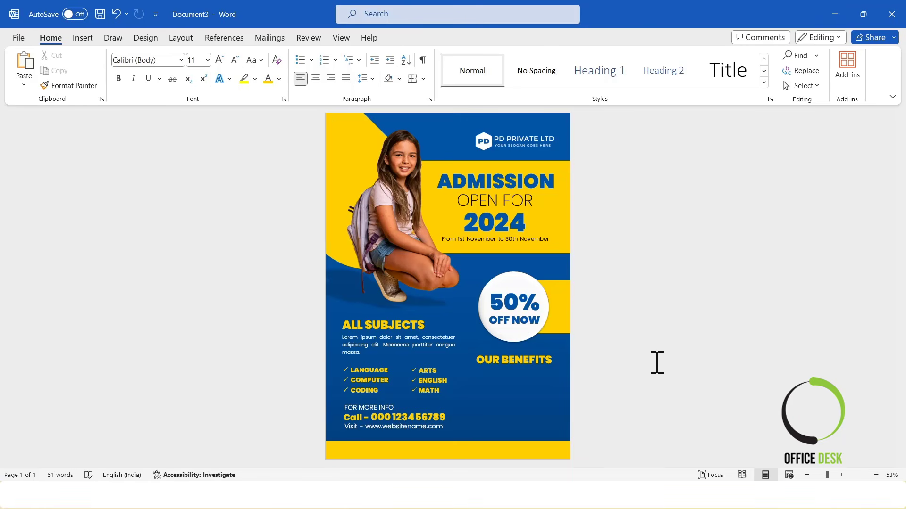
# Draw a text box about 4.88 by 7.78 cm under OUR BENEFITS and fill it with three lines of "Add your Here Your Text".
pyautogui.click(84, 38)
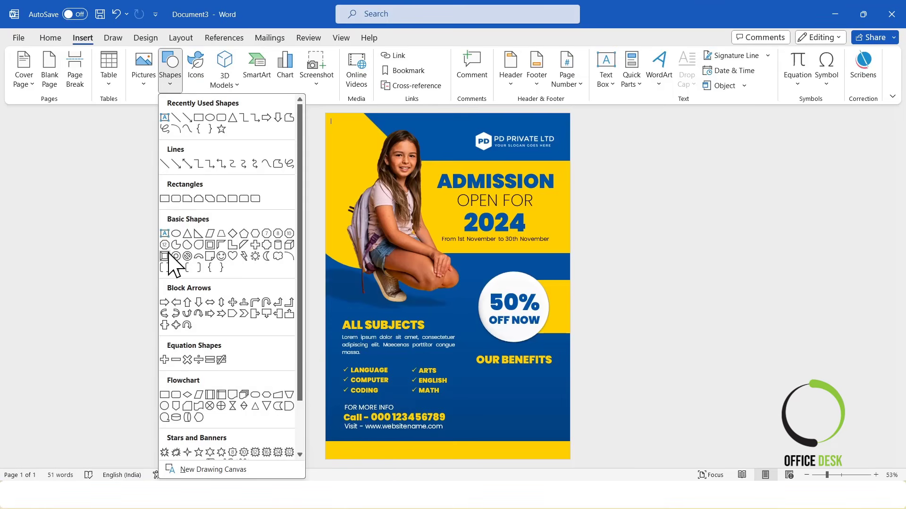
pyautogui.click(164, 232)
pyautogui.moveTo(474, 371)
pyautogui.mouseDown()
pyautogui.moveTo(553, 412)
pyautogui.moveTo(565, 429)
pyautogui.mouseUp()
pyautogui.write('Add your Here Your Text Add your Here Your Text Add your Here Your Text')
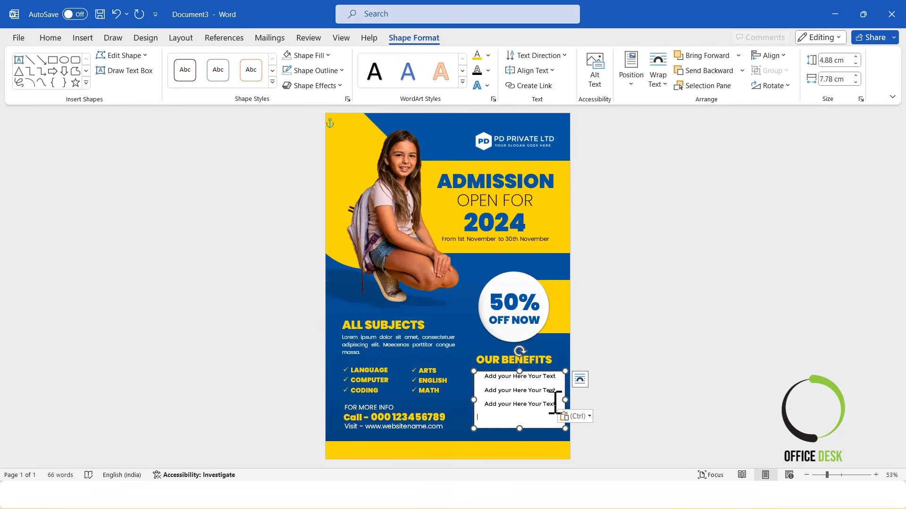
# Number the three benefit lines in 1. 2. 3. format and widen their box to about 9.26 cm so each fits one line.
pyautogui.hotkey('ctrl', 'a')
pyautogui.click(50, 39)
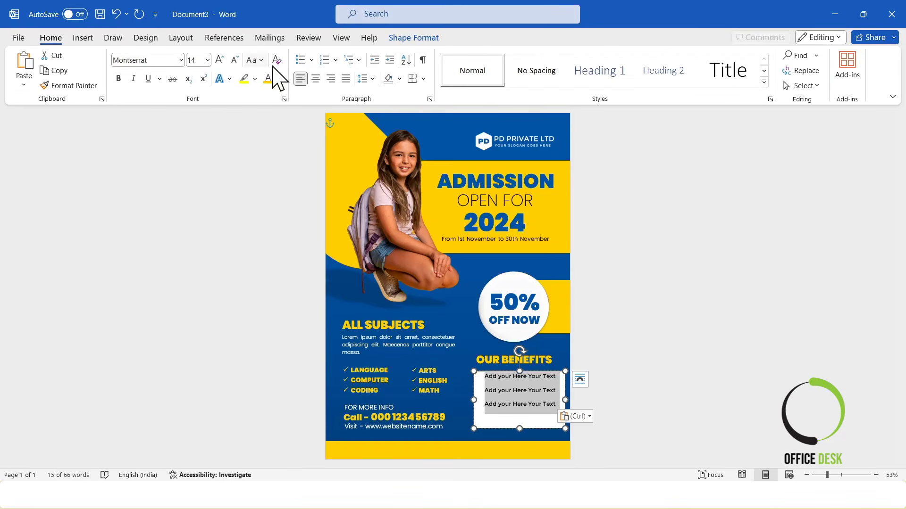
pyautogui.click(335, 60)
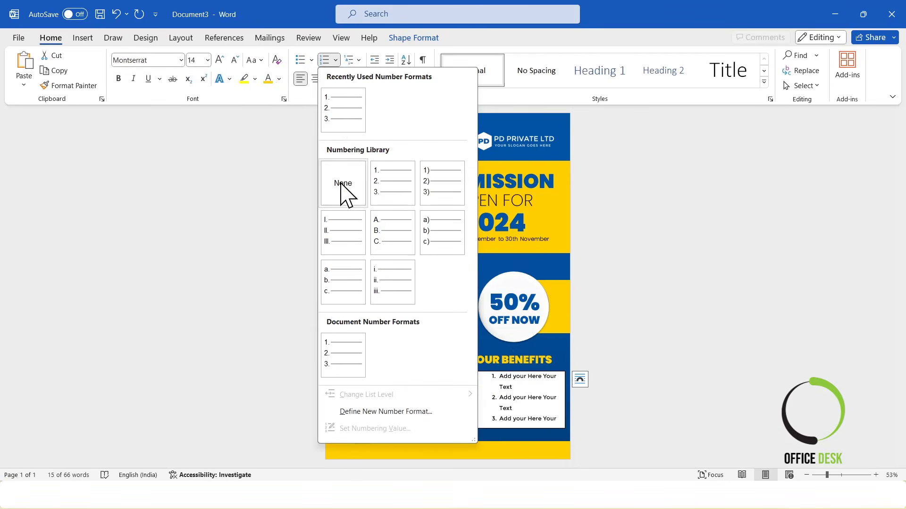
pyautogui.click(348, 123)
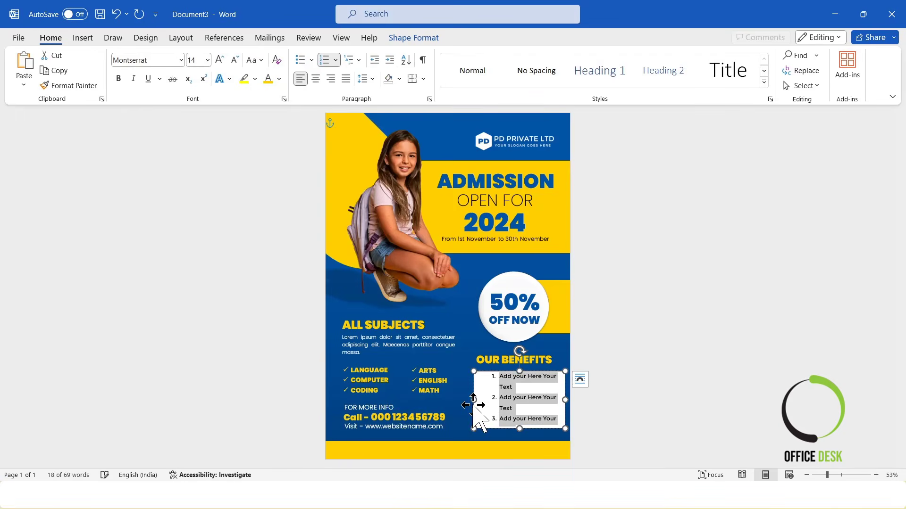
pyautogui.moveTo(473, 405); pyautogui.dragTo(455, 402)
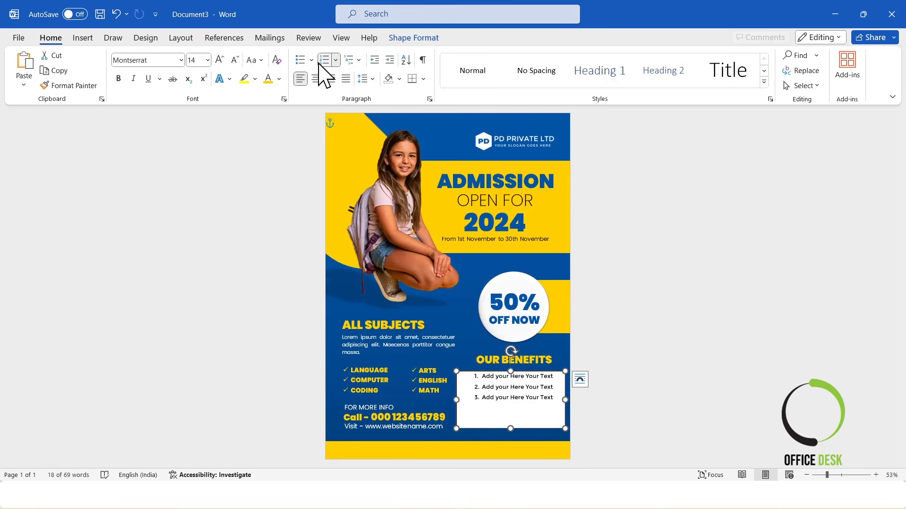
# Make the benefits list text white and remove the text box's fill and outline.
pyautogui.click(279, 79)
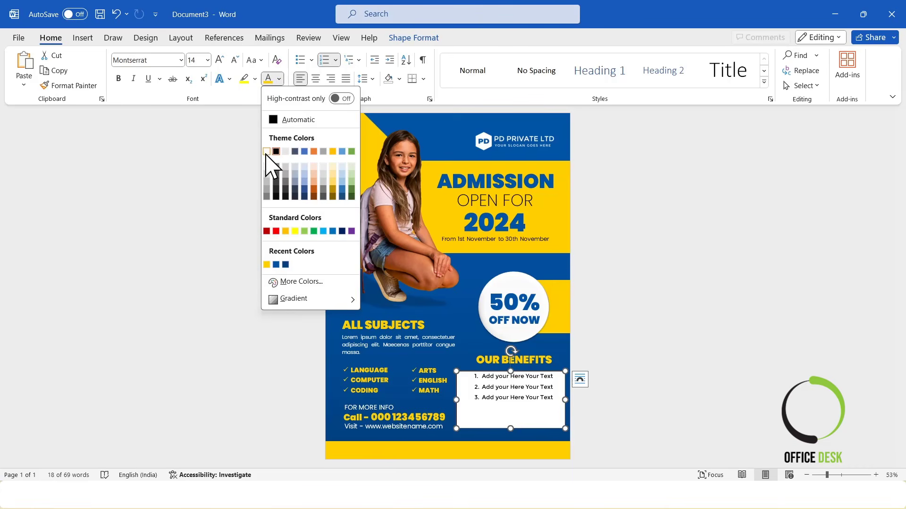
pyautogui.click(267, 152)
pyautogui.click(412, 37)
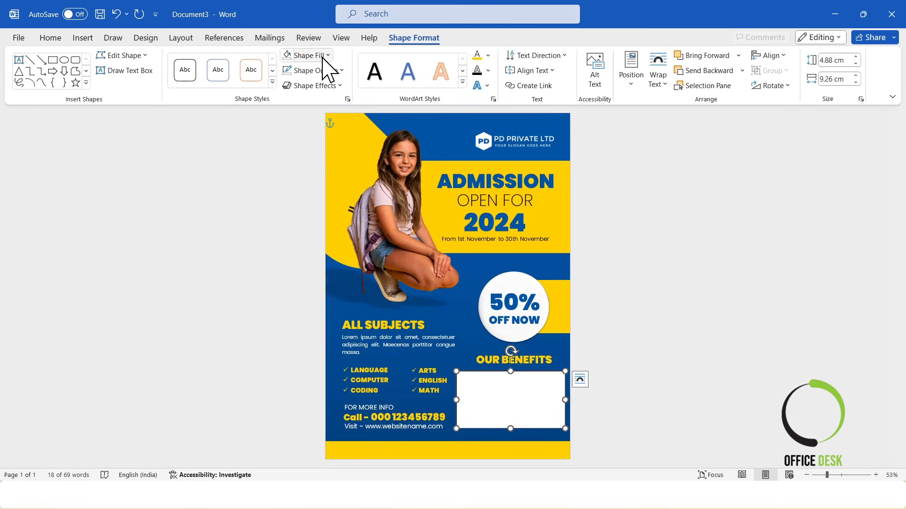
pyautogui.click(309, 55)
pyautogui.click(309, 243)
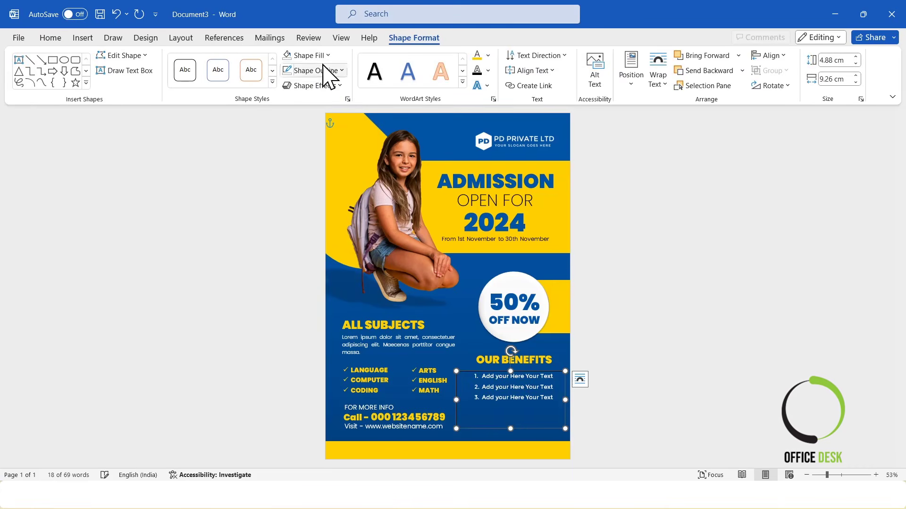
pyautogui.click(314, 71)
pyautogui.click(317, 262)
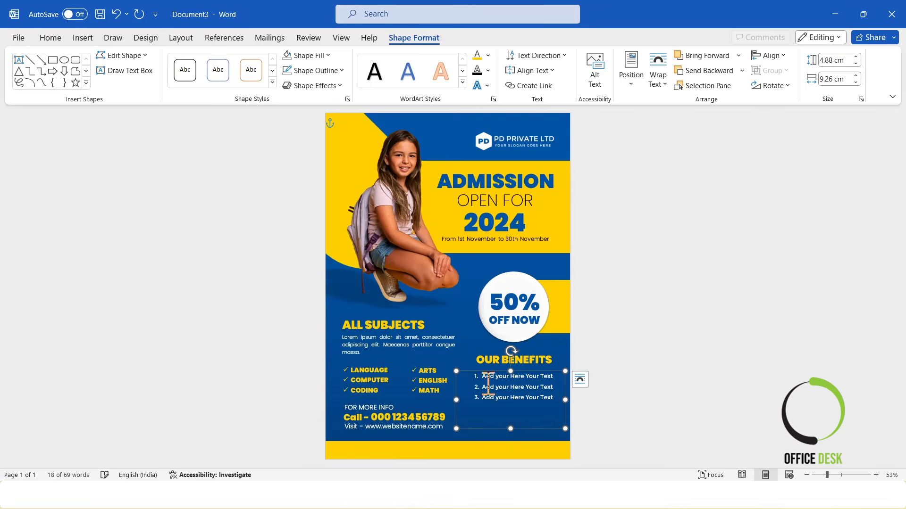
# Shorten the benefits list box to about 3.06 cm high and move it up close under the OUR BENEFITS heading.
pyautogui.moveTo(509, 428); pyautogui.dragTo(508, 407)
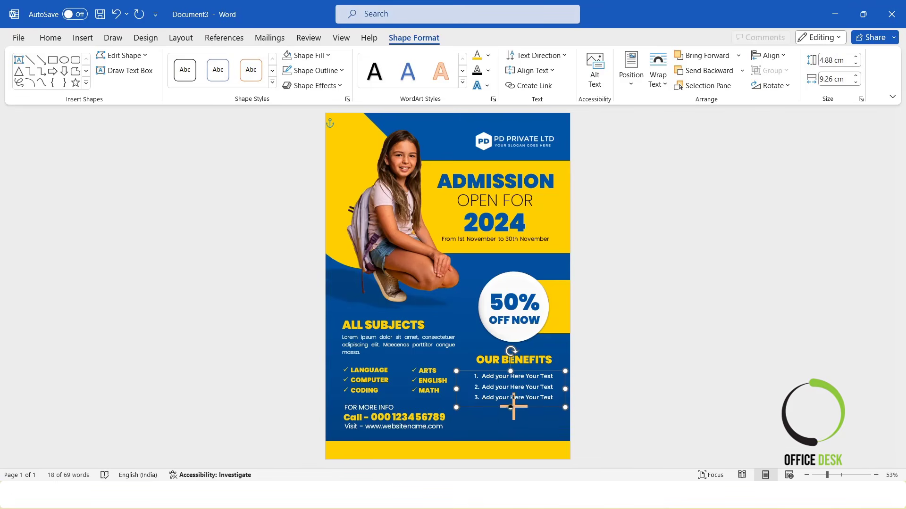
pyautogui.moveTo(525, 369); pyautogui.dragTo(526, 368)
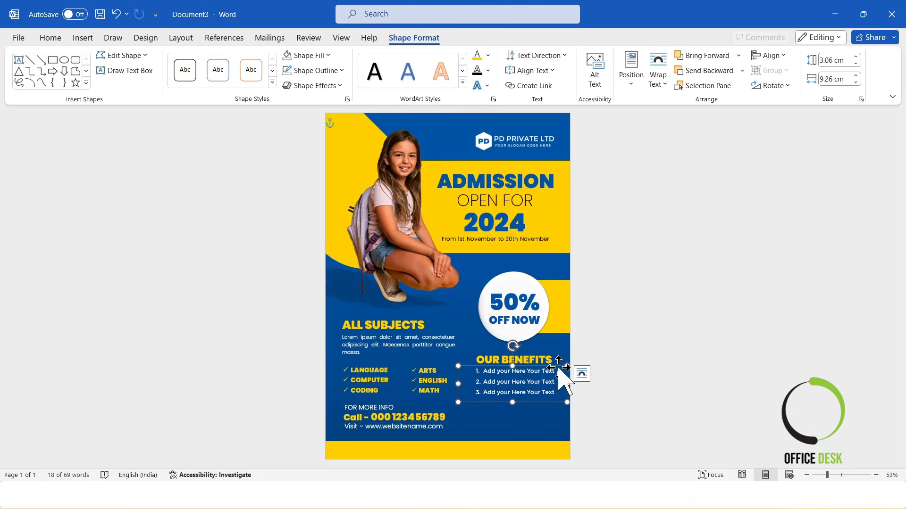
pyautogui.moveTo(559, 366); pyautogui.dragTo(560, 366)
pyautogui.click(631, 378)
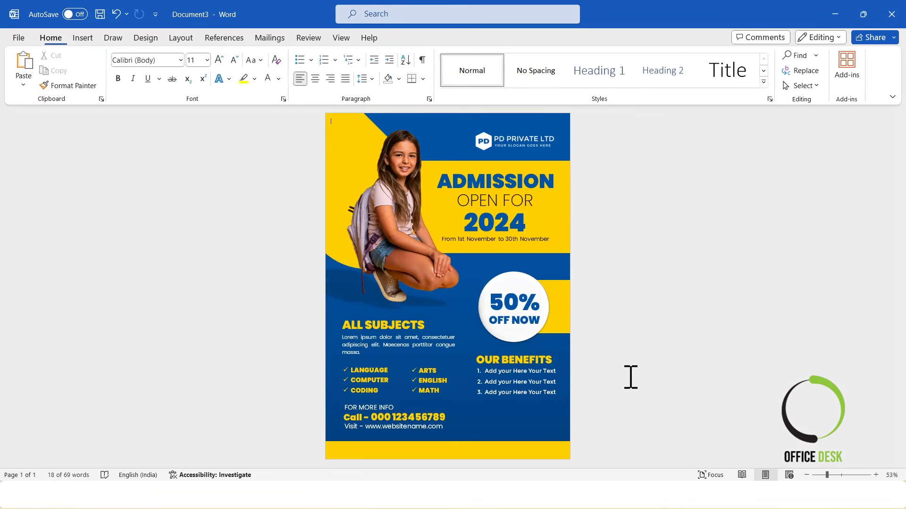
# Nudge the benefits list slightly down and the OUR BENEFITS heading slightly left to align them.
pyautogui.click(531, 380)
pyautogui.moveTo(530, 378); pyautogui.dragTo(531, 379)
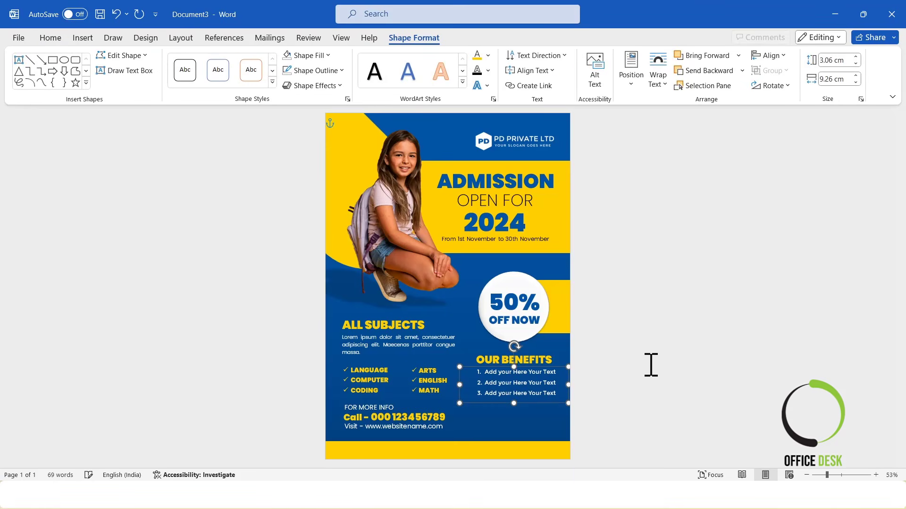
pyautogui.click(652, 365)
pyautogui.moveTo(499, 349); pyautogui.dragTo(498, 350)
pyautogui.click(694, 376)
pyautogui.click(529, 380)
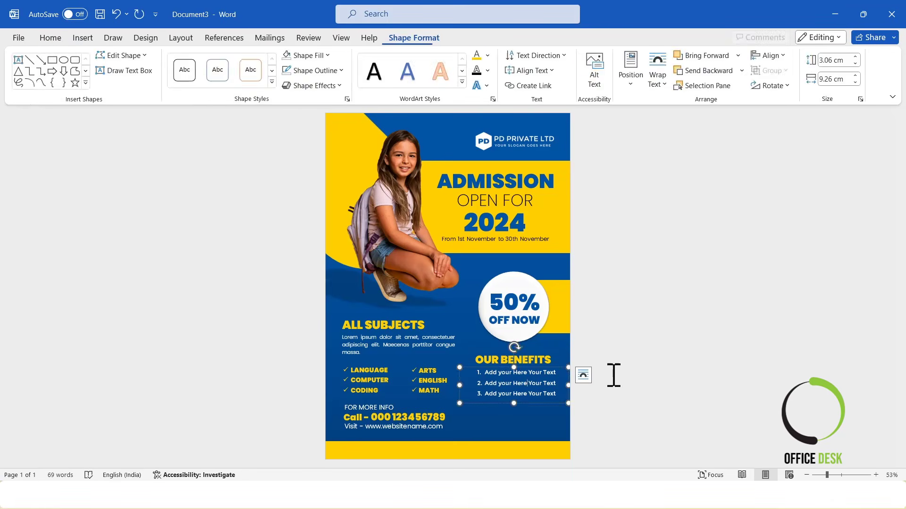
pyautogui.click(671, 379)
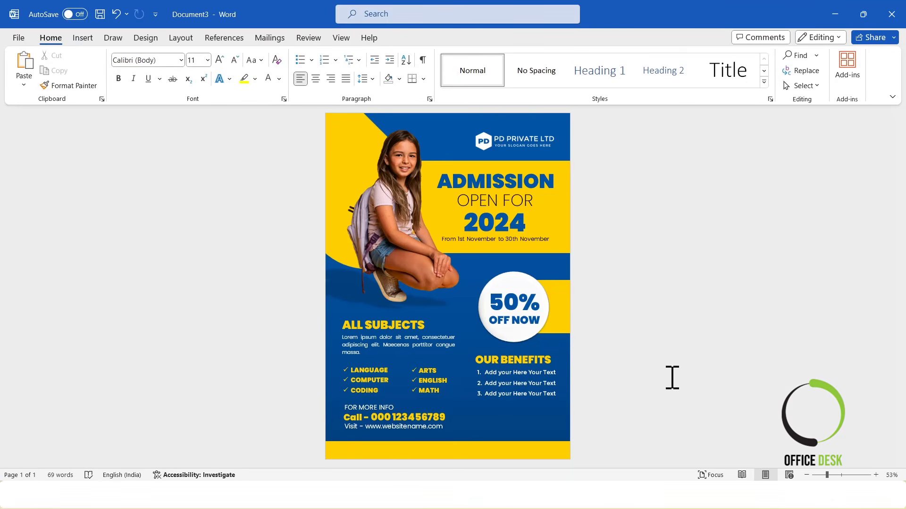
# Copy the address text box from Document2 and paste it into the flyer document.
pyautogui.moveTo(415, 494)
pyautogui.click(434, 434)
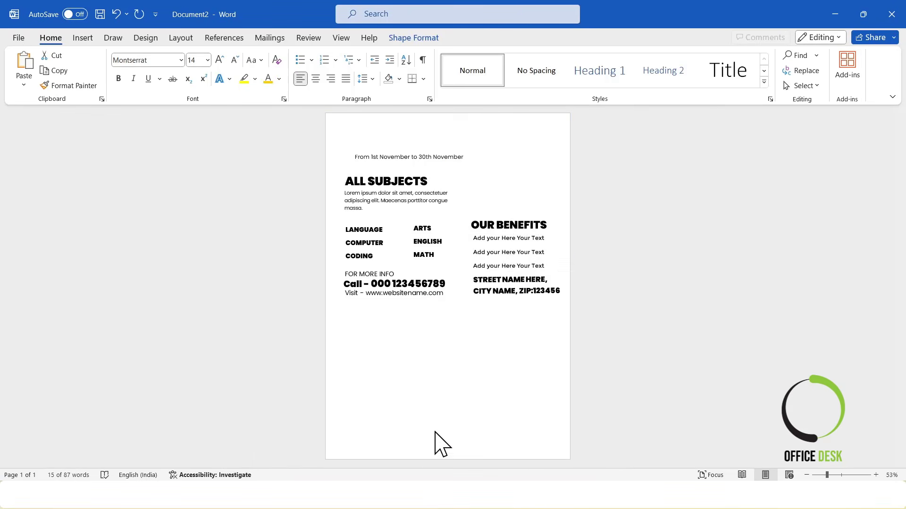
pyautogui.click(520, 292)
pyautogui.click(527, 272)
pyautogui.rightClick(528, 273)
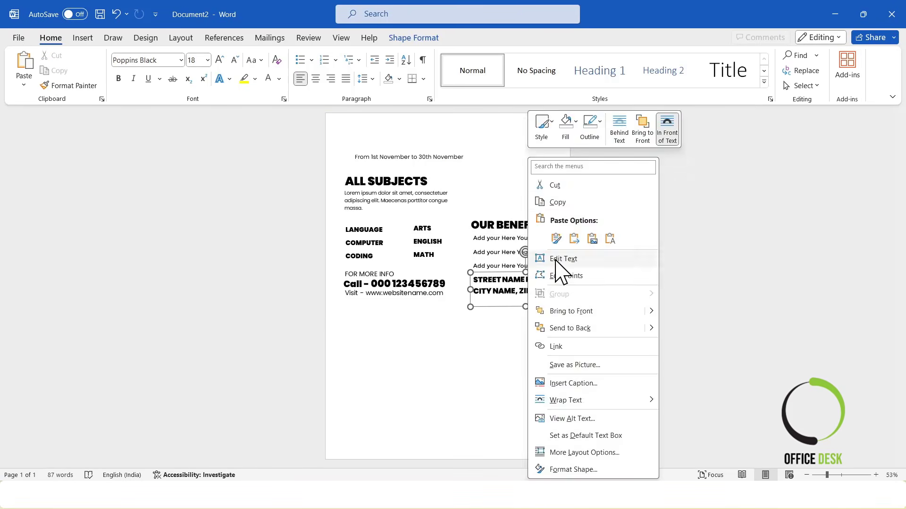
pyautogui.click(558, 202)
pyautogui.click(835, 14)
pyautogui.hotkey('ctrl', 'v')
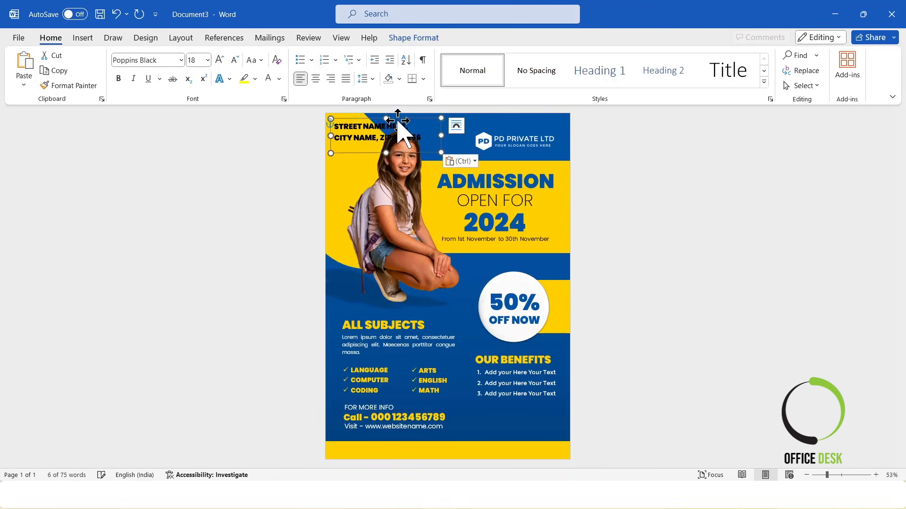
# Place the address text box under the benefits list and color its text with the flyer's yellow.
pyautogui.moveTo(394, 118); pyautogui.dragTo(532, 409)
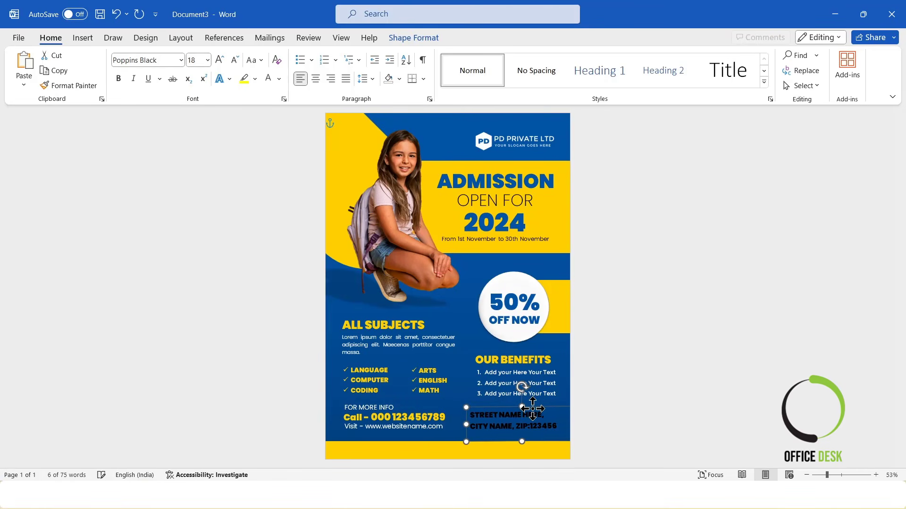
pyautogui.click(278, 78)
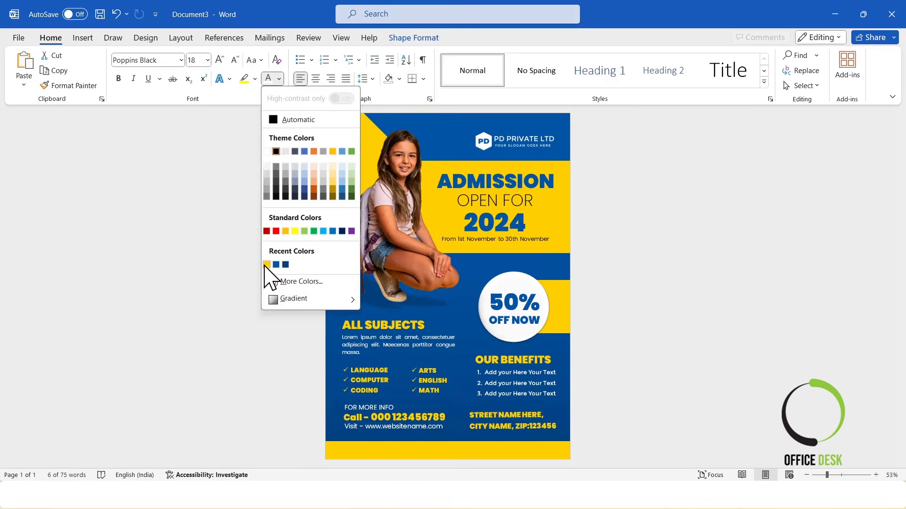
pyautogui.click(269, 263)
# Shift the OUR BENEFITS heading and its benefits list together slightly to the left.
pyautogui.click(520, 387)
pyautogui.keyDown('shift'); pyautogui.click(521, 386); pyautogui.keyUp('shift')
pyautogui.keyDown('shift'); pyautogui.click(501, 362); pyautogui.keyUp('shift')
pyautogui.moveTo(491, 350); pyautogui.dragTo(489, 350)
pyautogui.click(576, 412)
# Move the address text box slightly up and to the right beneath the benefits list.
pyautogui.click(525, 425)
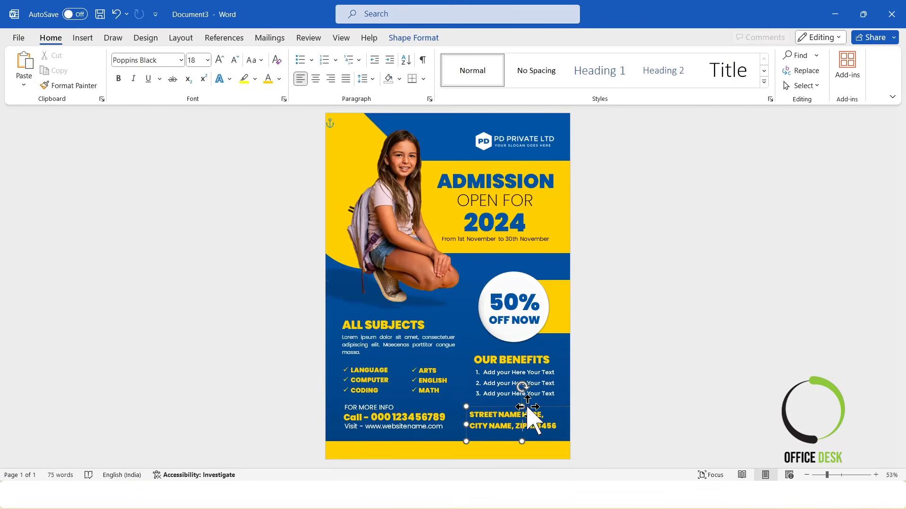
pyautogui.moveTo(526, 407); pyautogui.dragTo(533, 405)
pyautogui.click(643, 409)
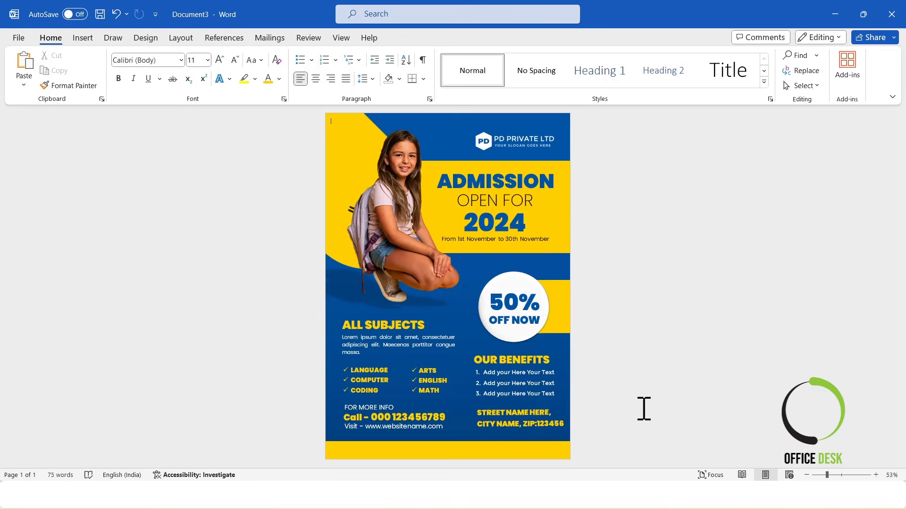
# Nudge the address text box slightly left, close to the left edge of the OUR BENEFITS heading.
pyautogui.click(549, 416)
pyautogui.click(542, 405)
pyautogui.press('Left')
pyautogui.press('Left')
pyautogui.press('Left')
pyautogui.press('Left')
pyautogui.press('Left')
pyautogui.press('Left')
pyautogui.press('Left')
pyautogui.press('Left')
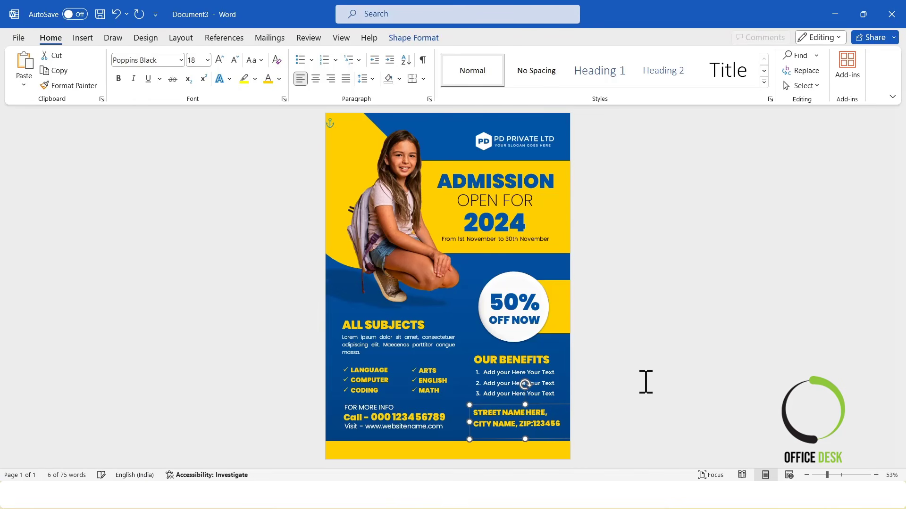
pyautogui.click(645, 382)
# Nudge the benefits list and OUR BENEFITS heading left so the heading lines up with the address text.
pyautogui.click(522, 381)
pyautogui.keyDown('shift'); pyautogui.click(492, 350); pyautogui.keyUp('shift')
pyautogui.press('Left')
pyautogui.press('Left')
pyautogui.press('Left')
pyautogui.click(671, 347)
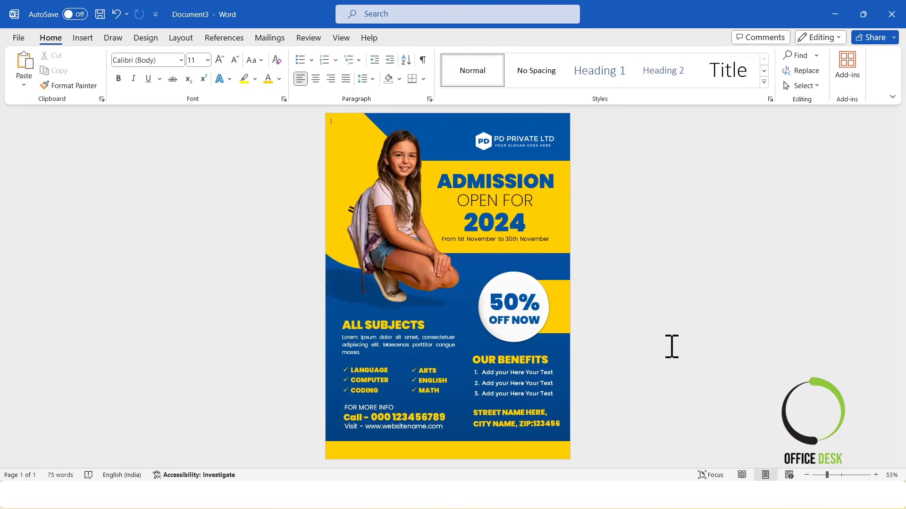
# Nudge the OUR BENEFITS heading slightly up, away from the list below it.
pyautogui.click(535, 351)
pyautogui.press('Up')
pyautogui.press('Up')
pyautogui.click(679, 348)
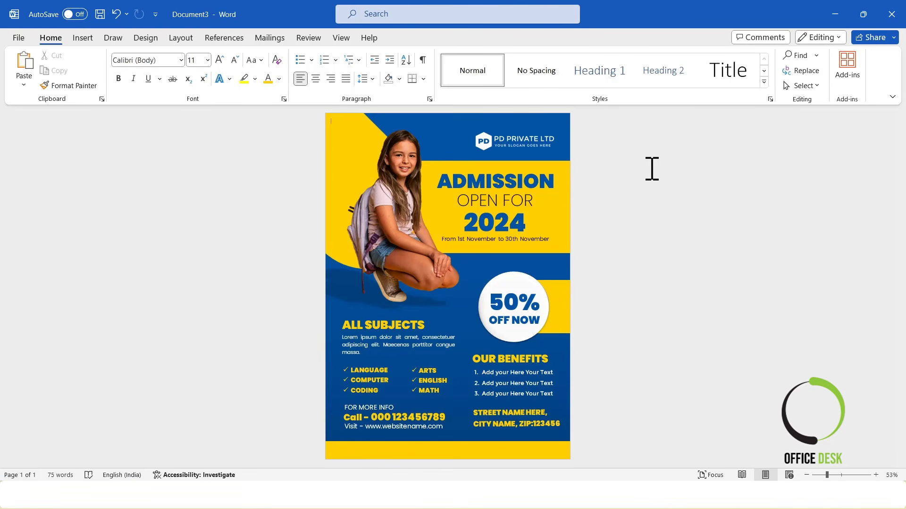
# Apply the color tone preset one step cooler than the current one to the student photo.
pyautogui.click(417, 161)
pyautogui.click(418, 38)
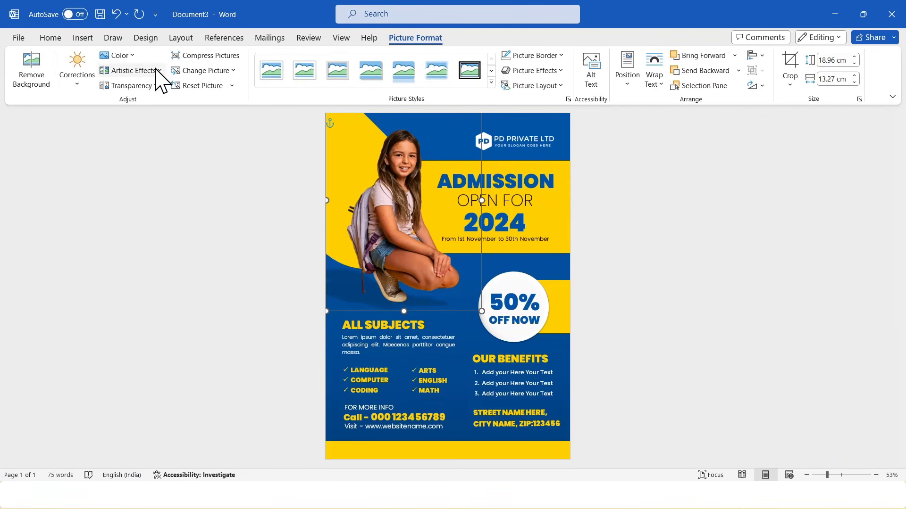
pyautogui.click(118, 55)
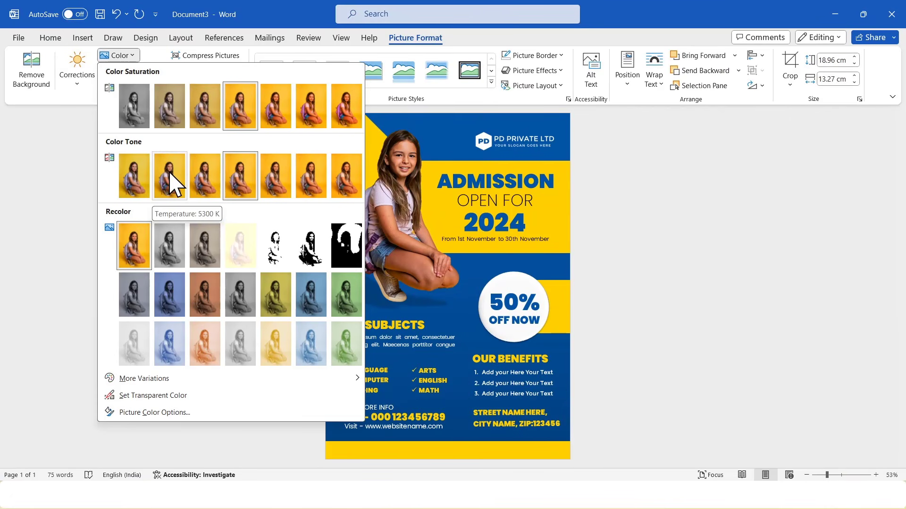
pyautogui.click(206, 184)
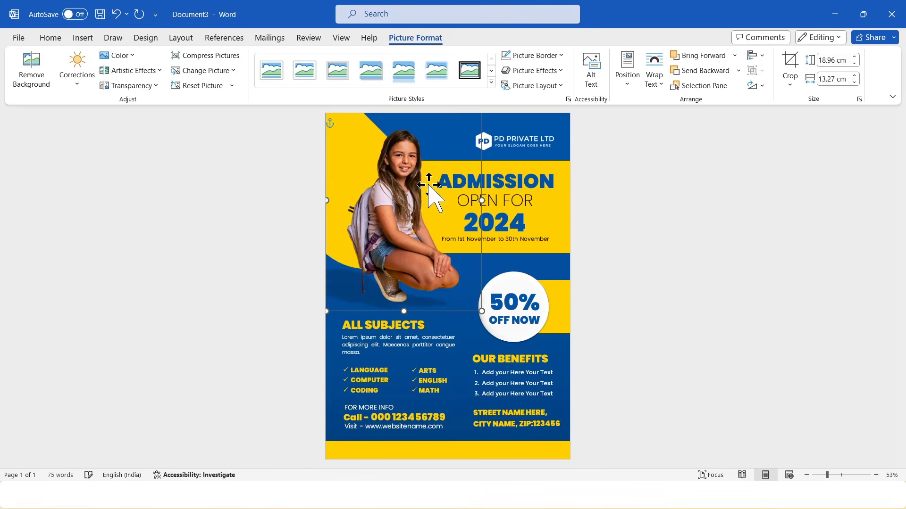
# Open the student photo's picture corrections and raise the sharpness to 17%.
pyautogui.rightClick(398, 175)
pyautogui.click(441, 470)
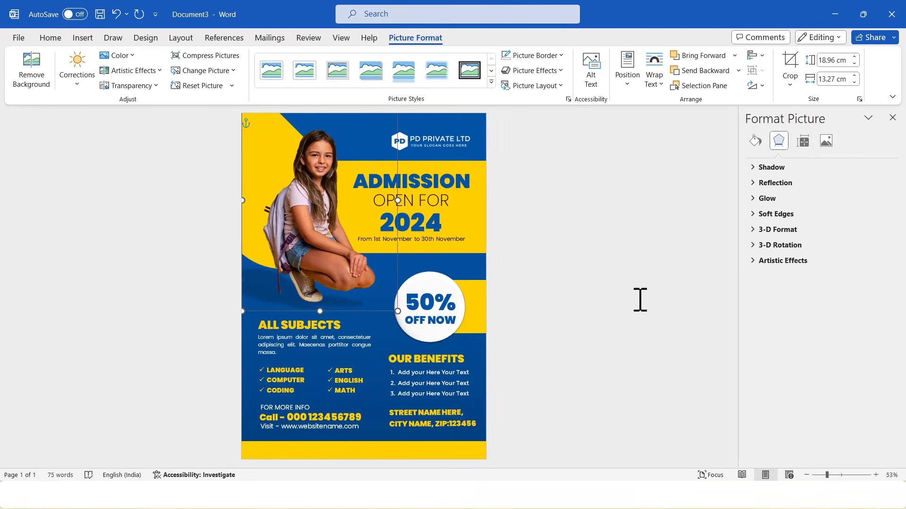
pyautogui.click(825, 141)
pyautogui.click(755, 167)
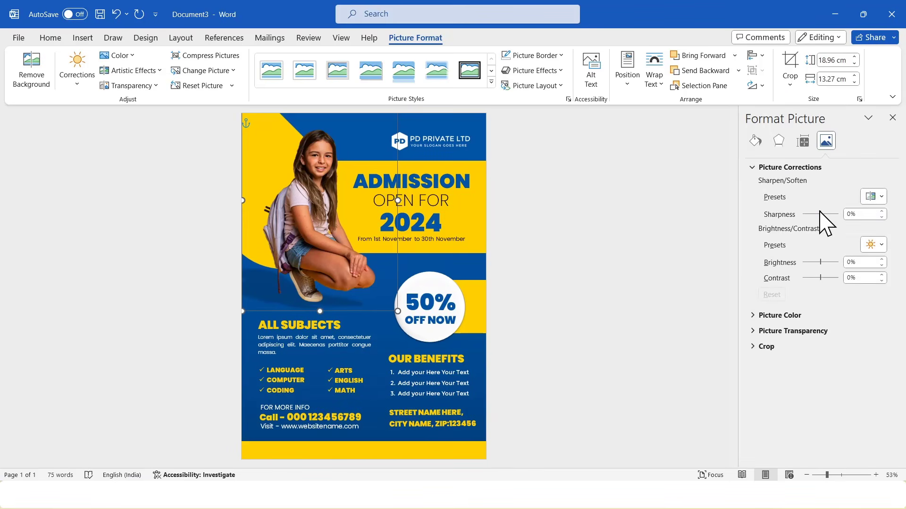
pyautogui.click(881, 211)
pyautogui.click(881, 211)
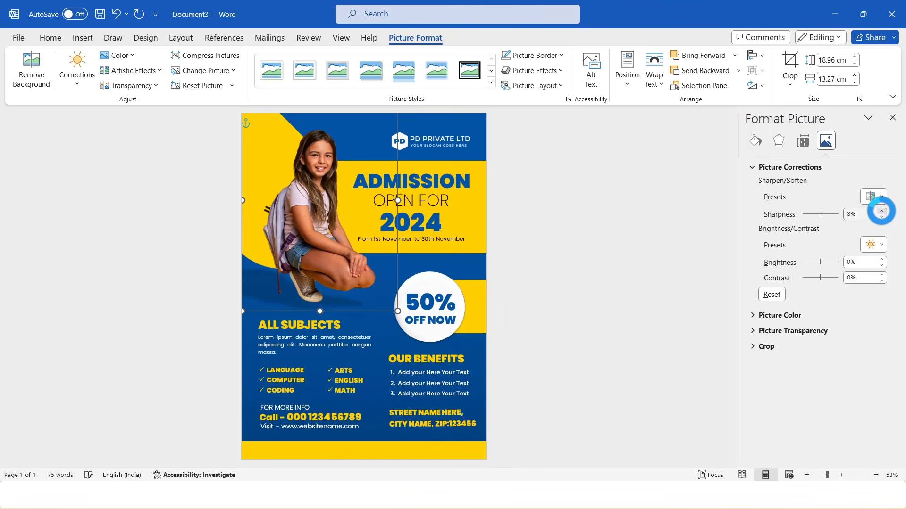
pyautogui.click(881, 211)
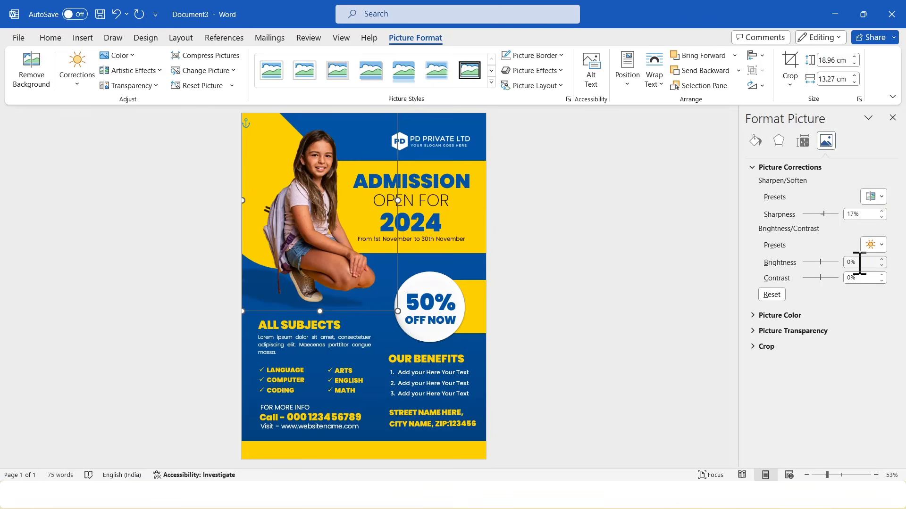
# Set the student photo's brightness to 4% and its contrast to 7%.
pyautogui.click(881, 259)
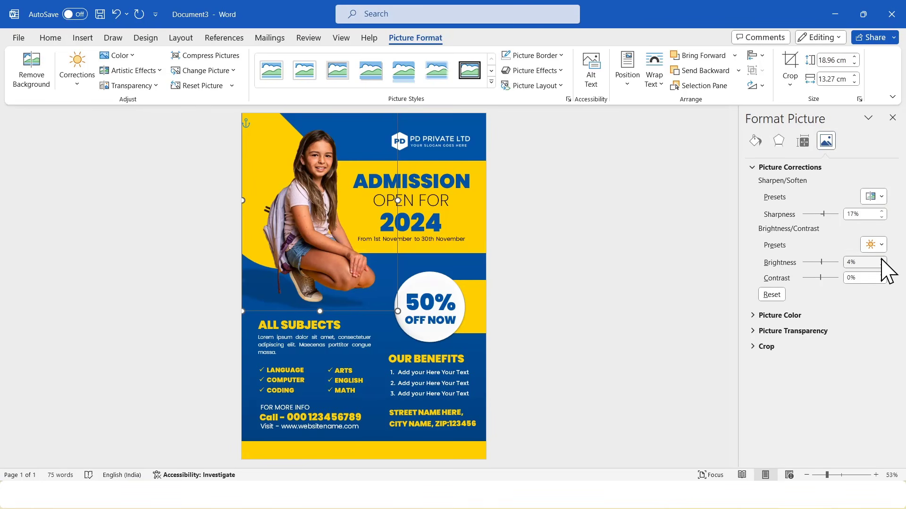
pyautogui.click(881, 275)
pyautogui.click(881, 275)
pyautogui.click(881, 275)
pyautogui.click(881, 275)
pyautogui.click(882, 275)
pyautogui.click(881, 275)
pyautogui.click(881, 275)
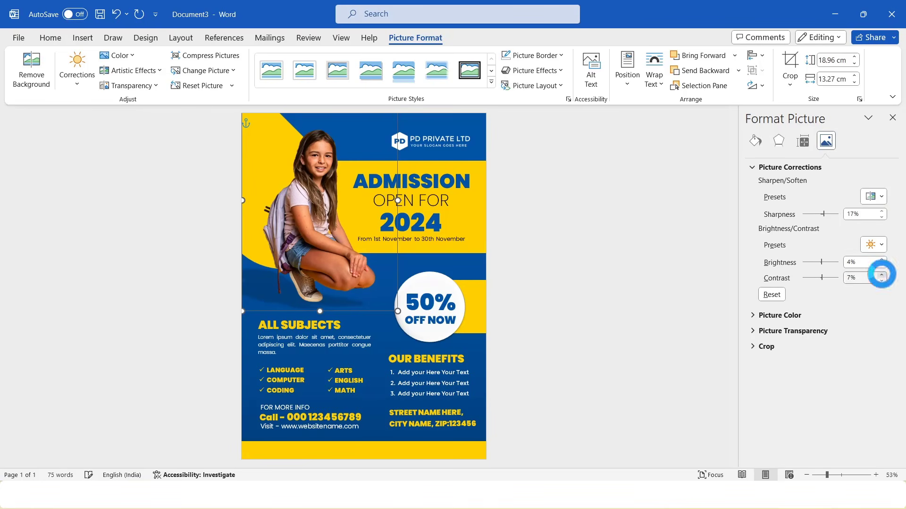
# Fine-tune the student photo to 18% sharpness, 5% brightness and 9% contrast, and close the picture formatting options.
pyautogui.click(881, 211)
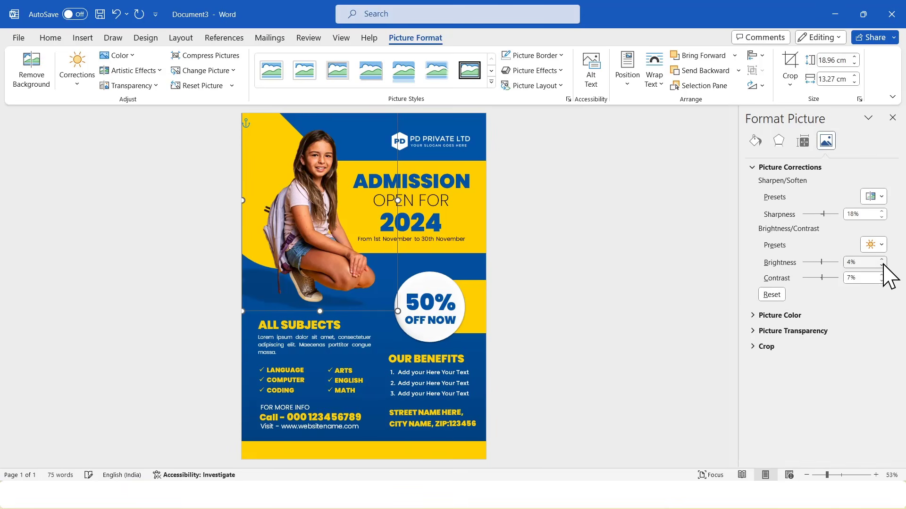
pyautogui.click(881, 259)
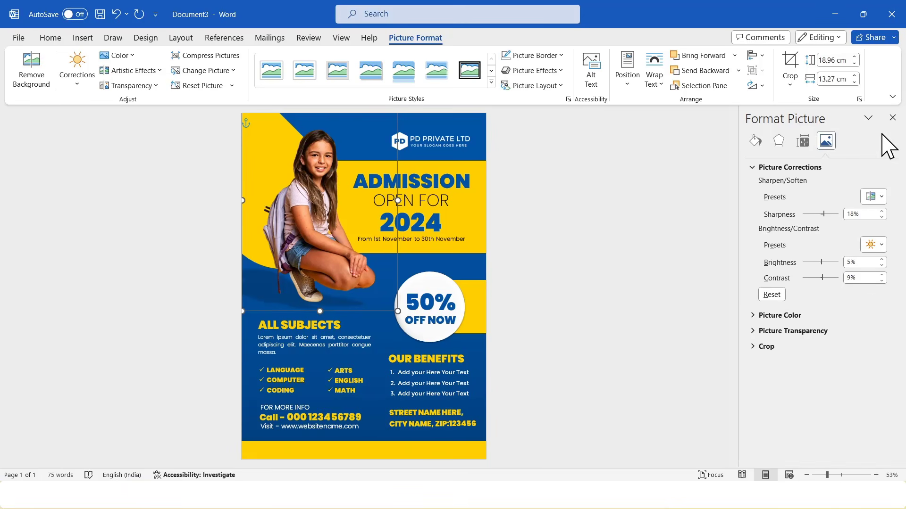
pyautogui.click(892, 118)
pyautogui.click(762, 280)
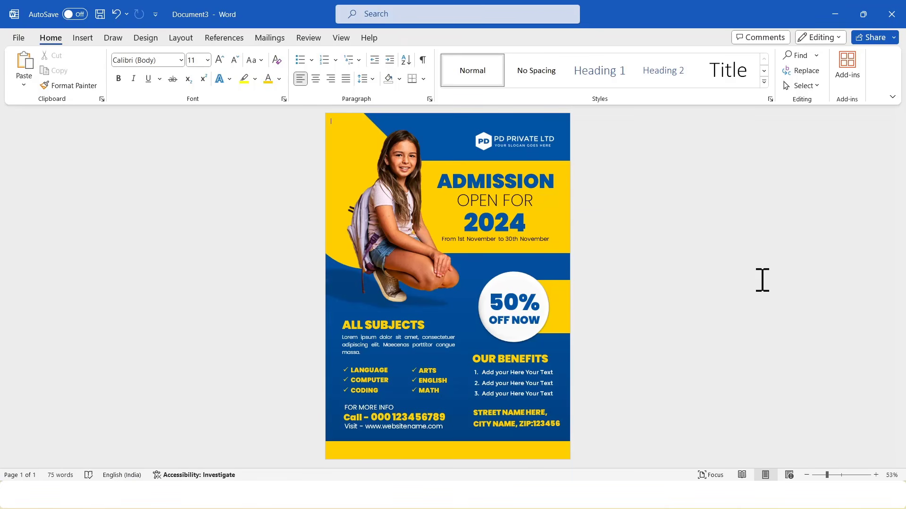